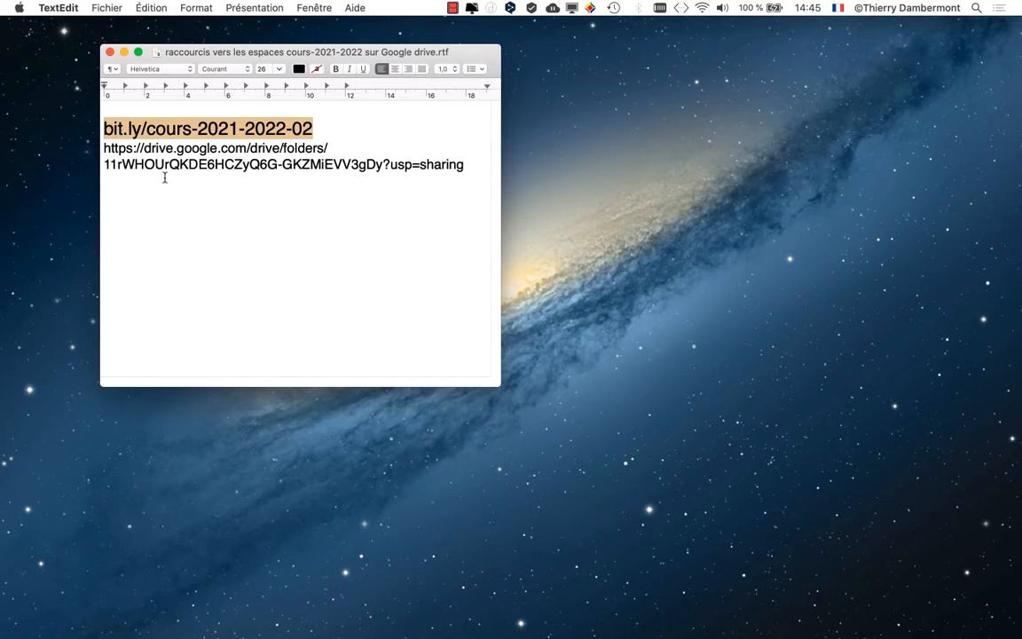
key("super+Tab")
key("super+Tab")
key("super+Tab")
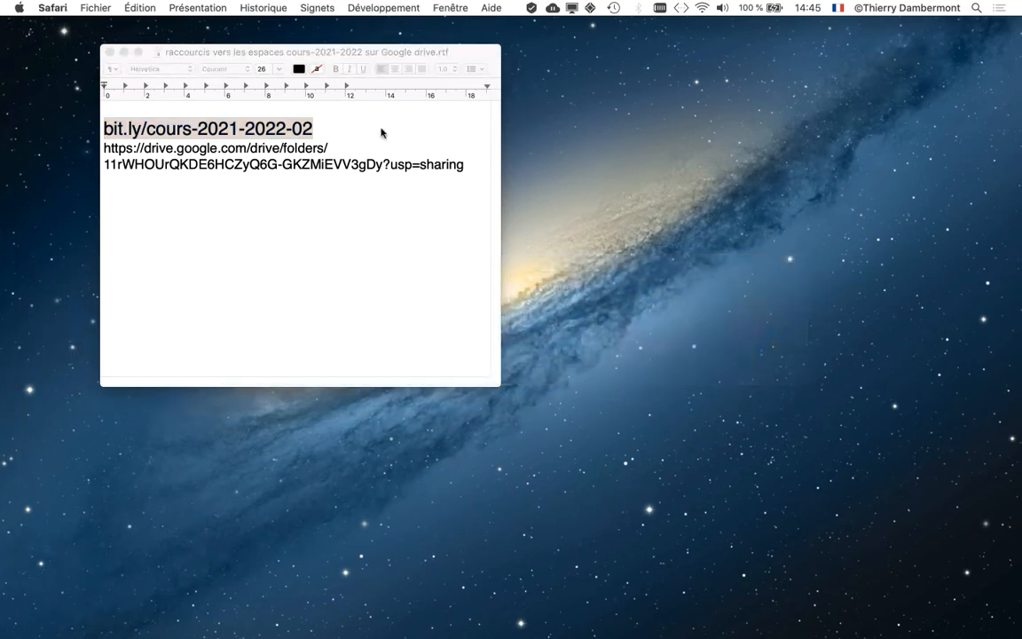
left_click(94, 8)
left_click(88, 24)
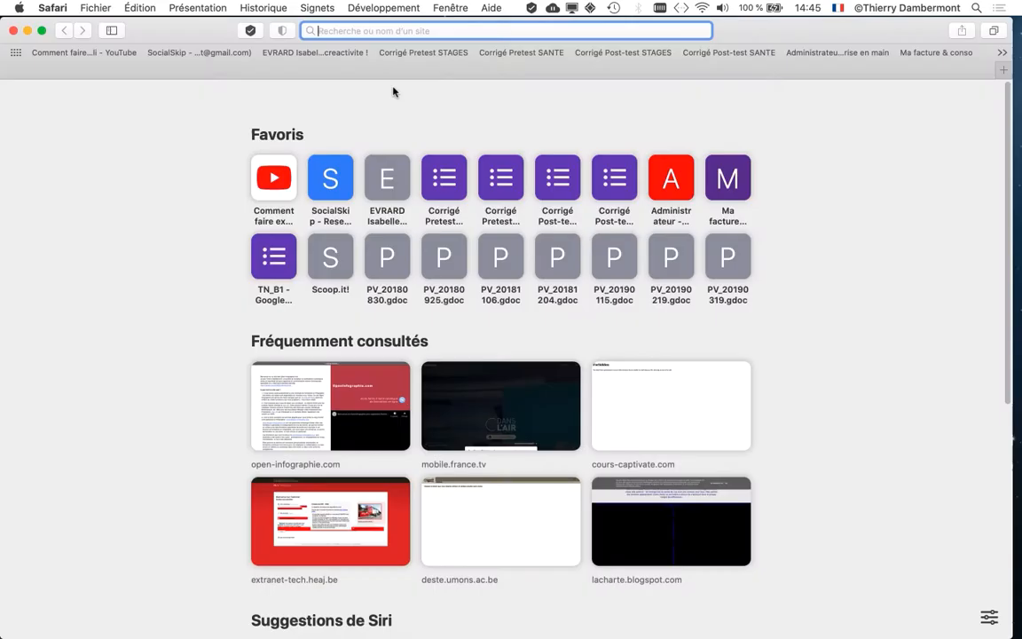
key("super+v")
key("Return")
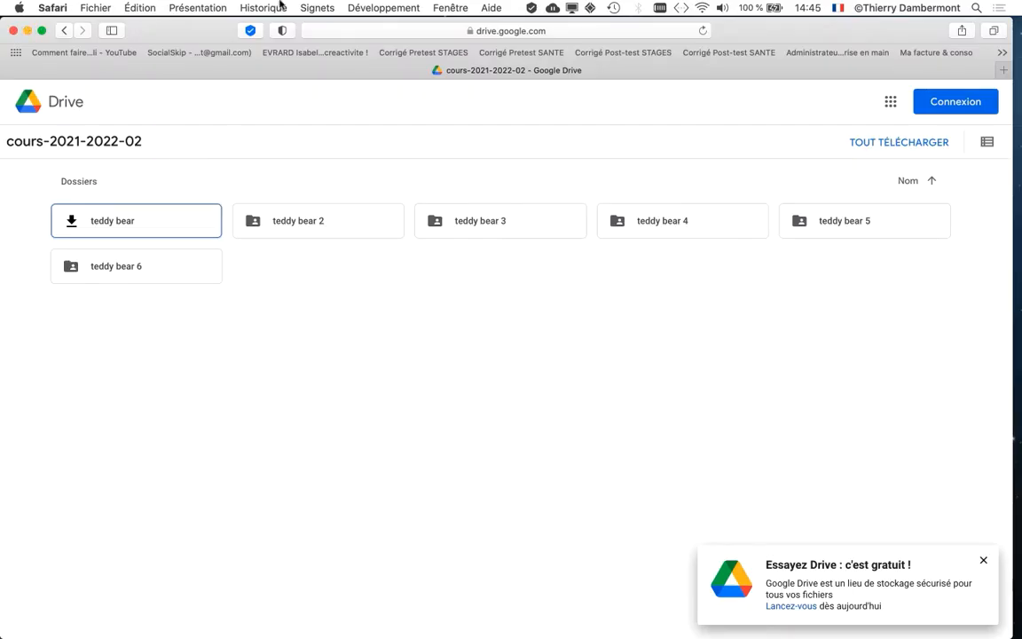
- Minimize the browser window and show the teddy bear 6 folder in a new Finder window
left_click(27, 31)
key("super+Tab")
key("super+Tab")
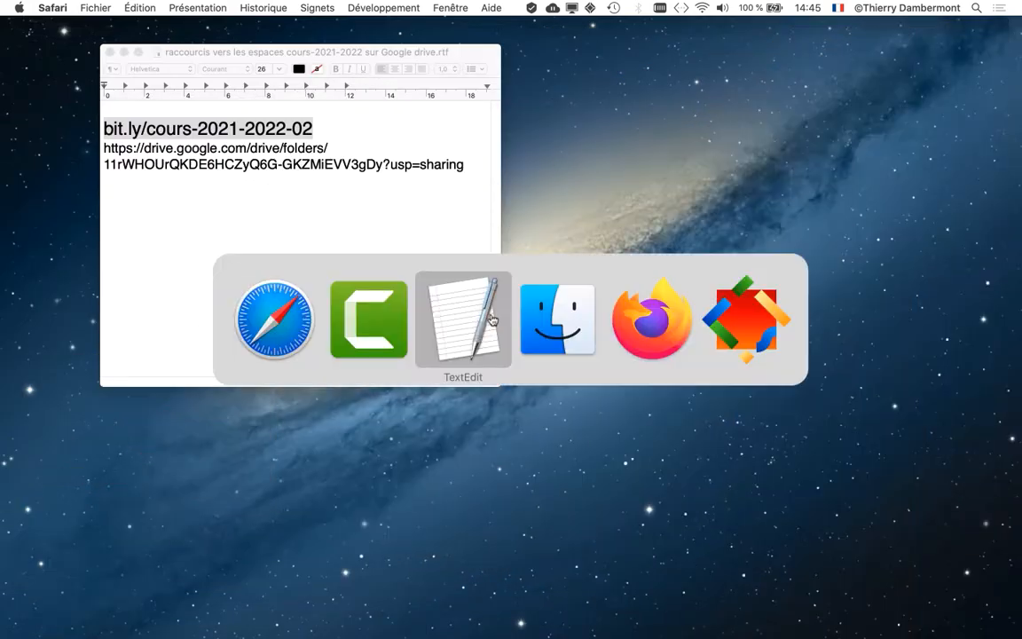
left_click(98, 8)
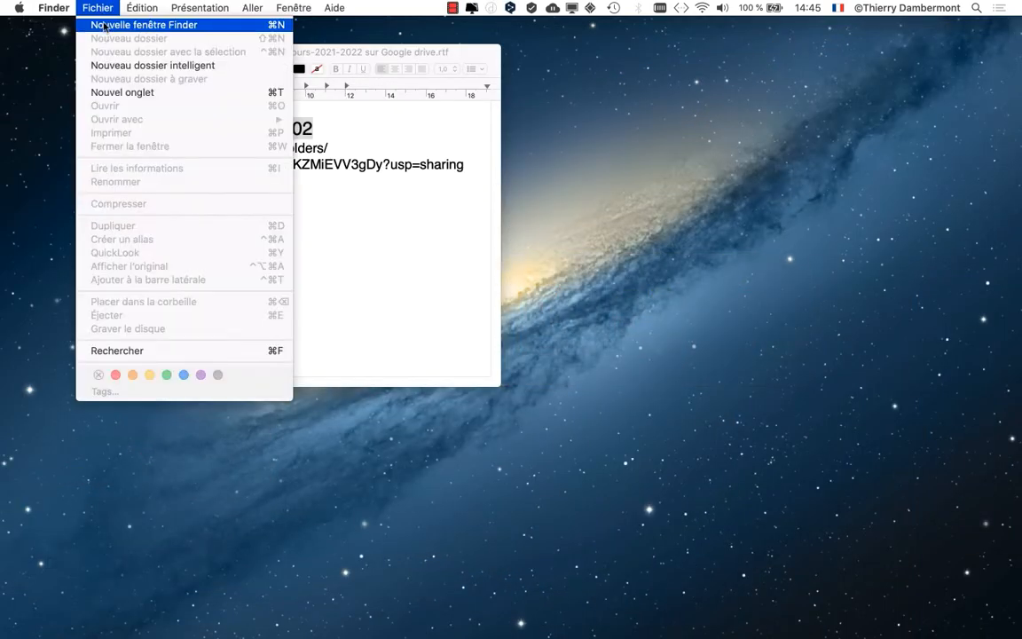
left_click(111, 25)
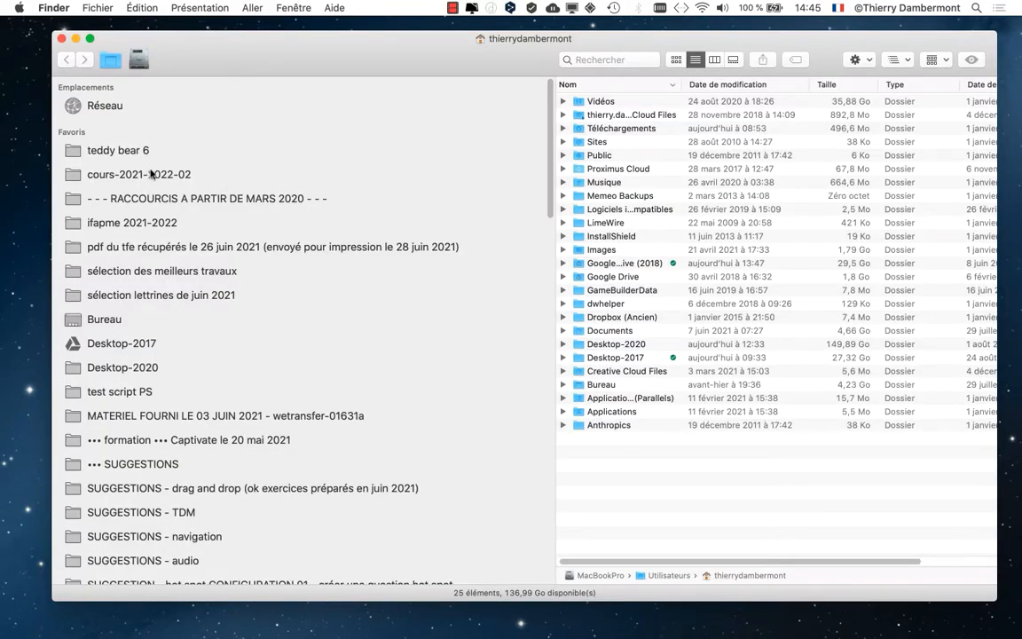
left_click(151, 174)
left_click(146, 151)
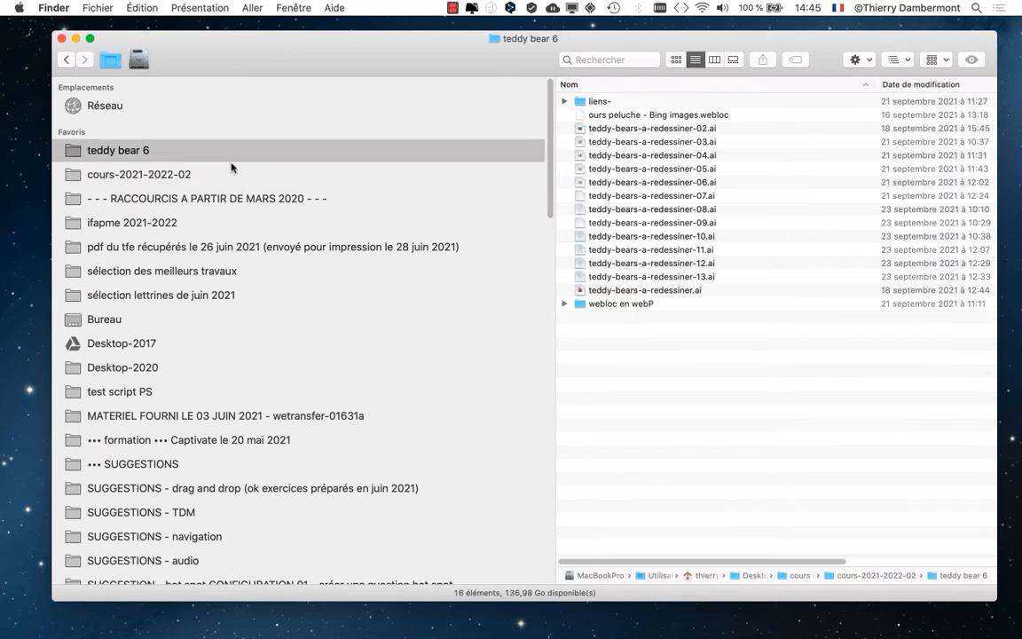
- Preview the folder as icons, return it to list view, and open teddy-bears-a-redessiner-13.ai in Illustrator
left_click(676, 60)
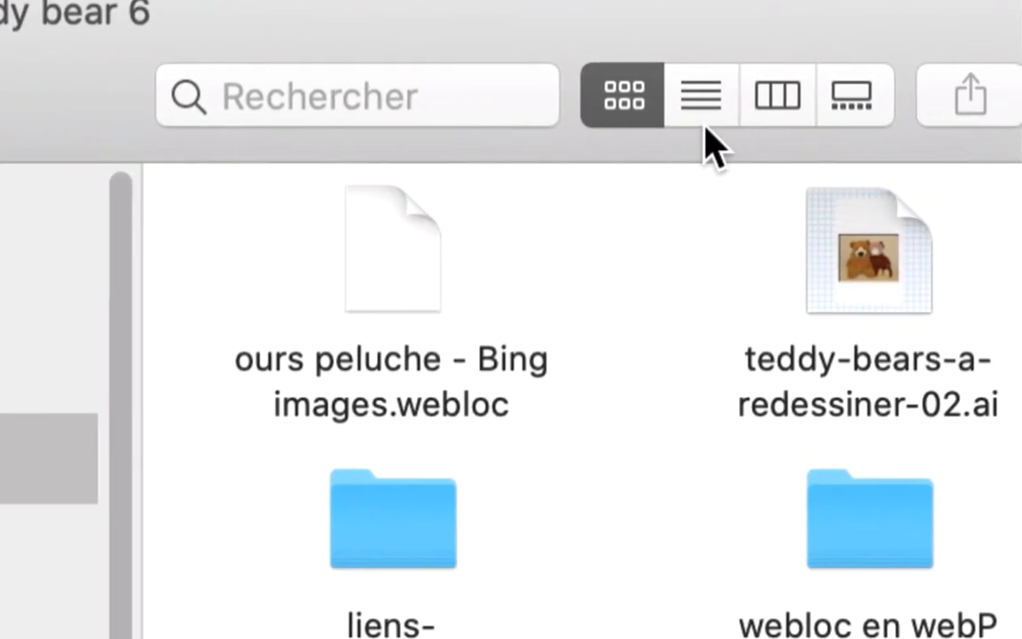
left_click(706, 128)
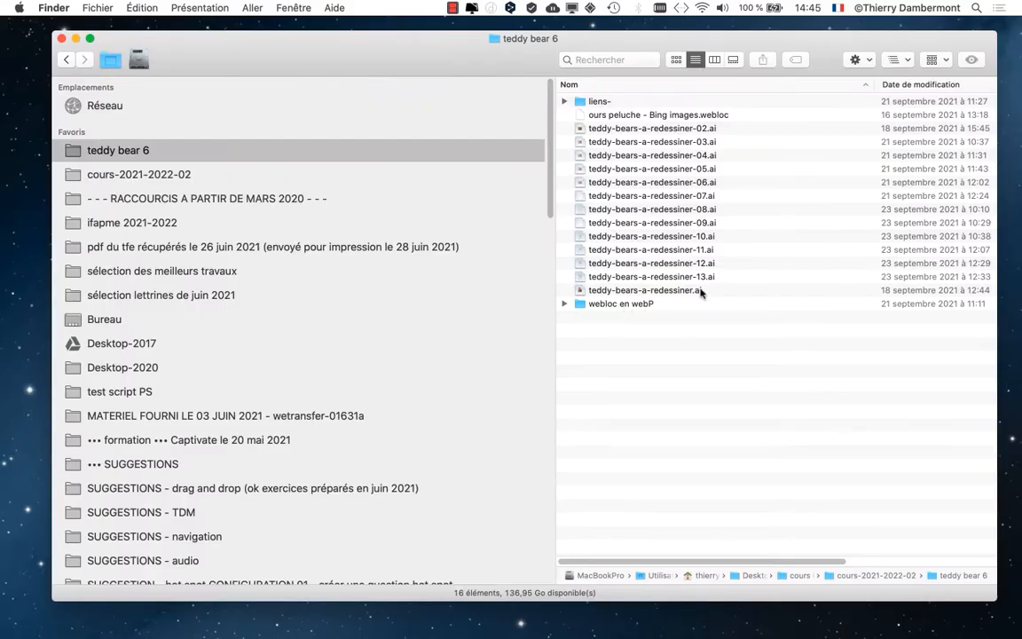
left_click(725, 279)
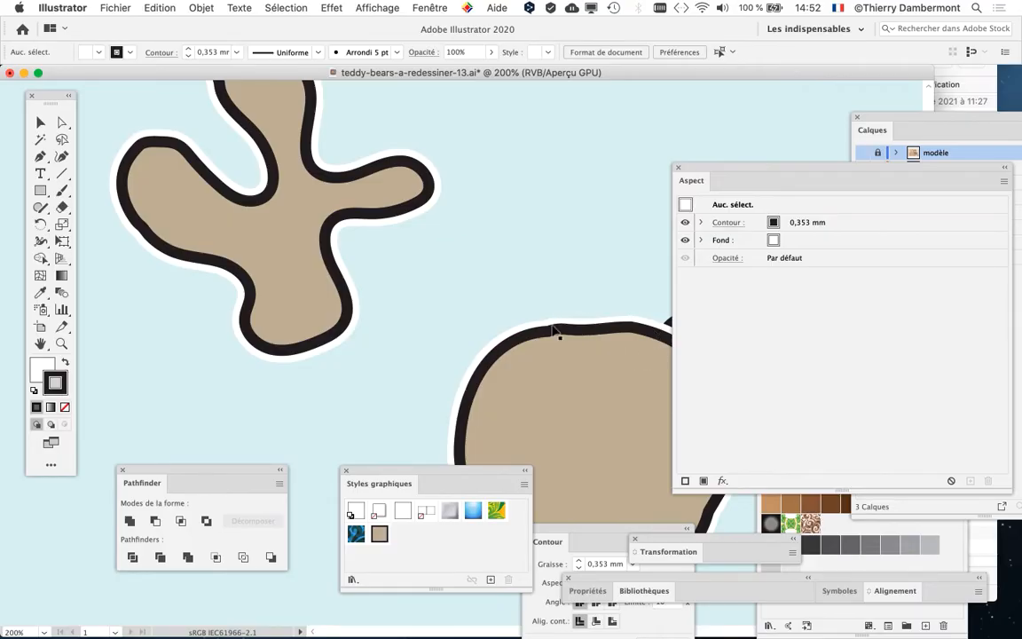
- Shrink the Aspect panel and move it off the bear's head, locating its entry among the available panels
left_click(545, 324, "super")
left_click_drag(712, 167, 526, 106)
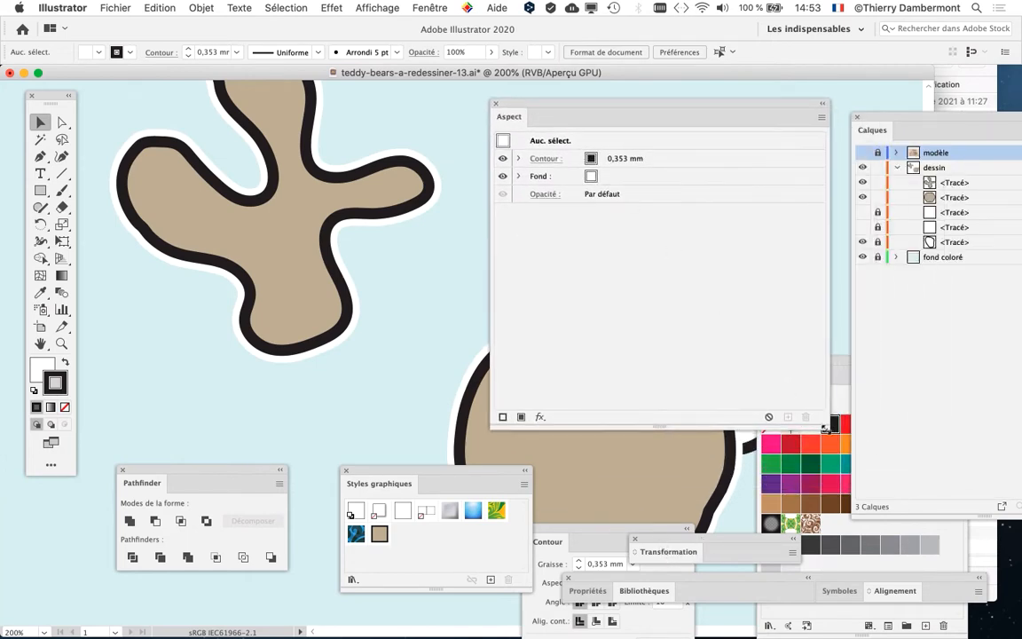
left_click_drag(825, 424, 667, 320)
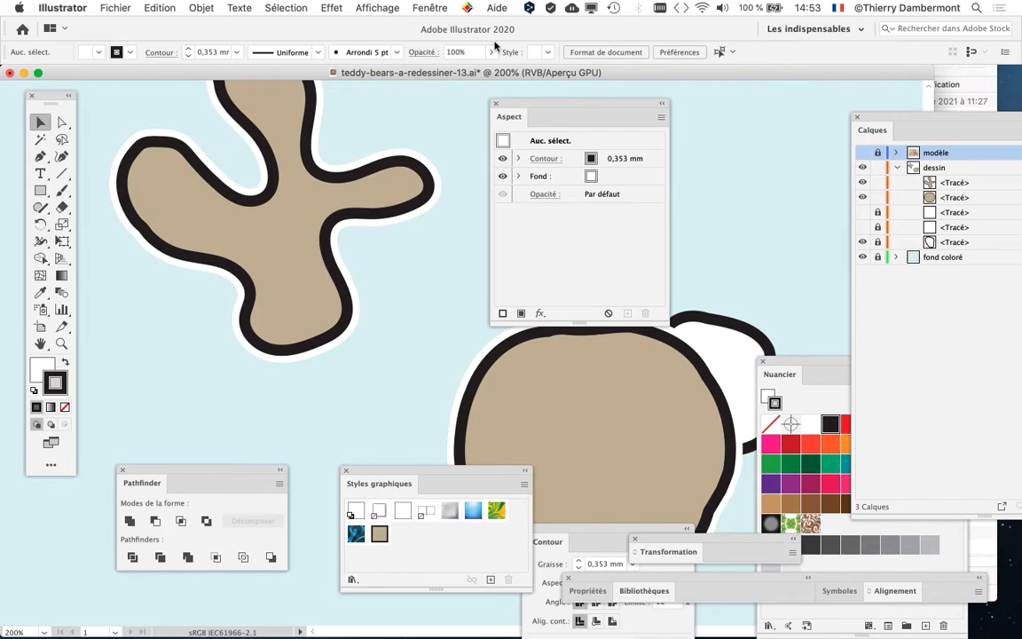
left_click(415, 9)
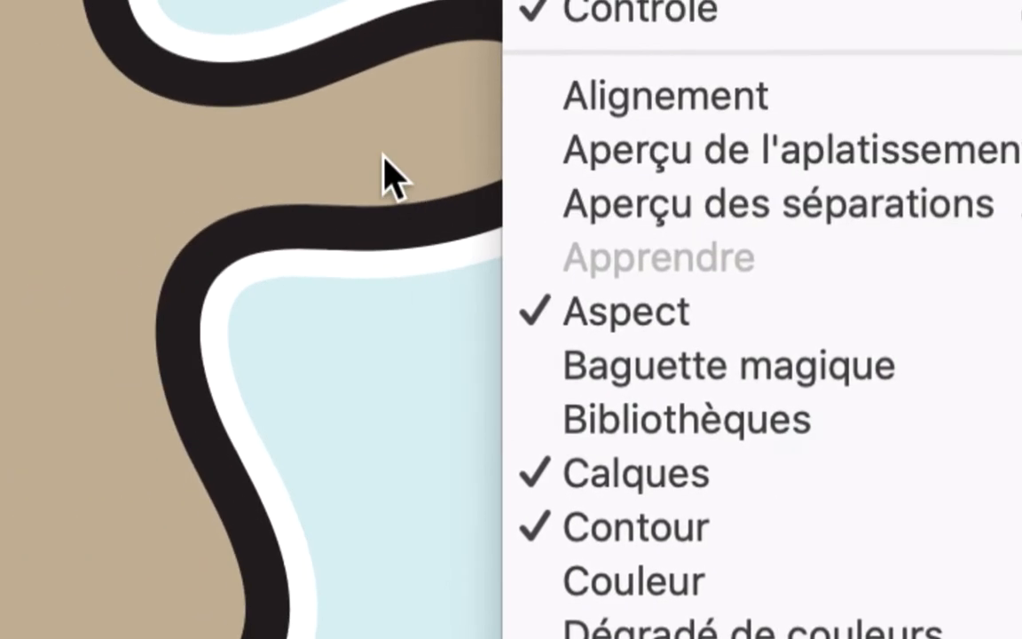
left_click(417, 489)
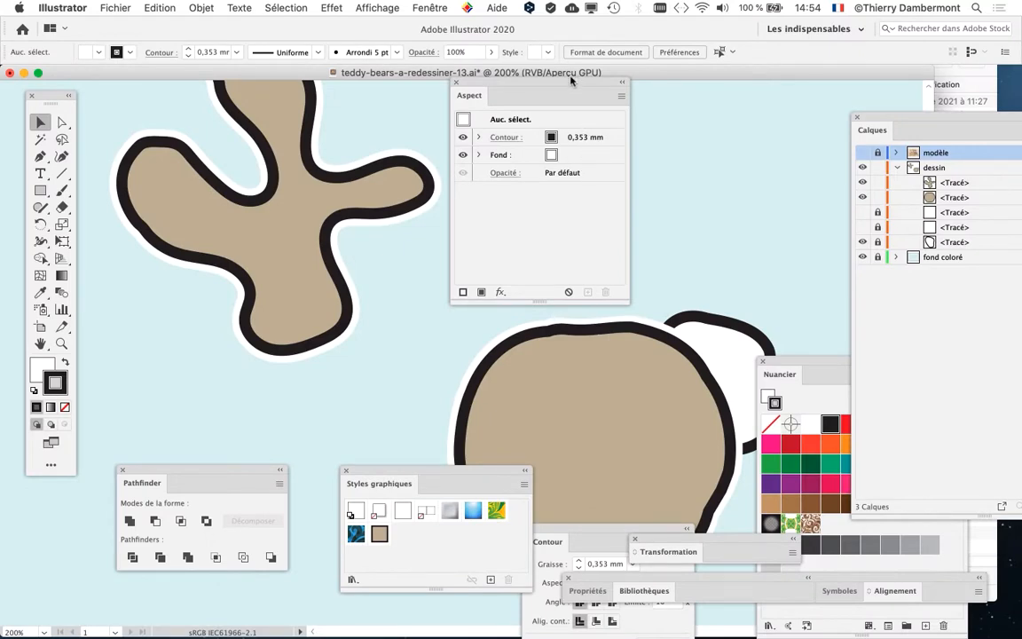
left_click_drag(573, 85, 831, 110)
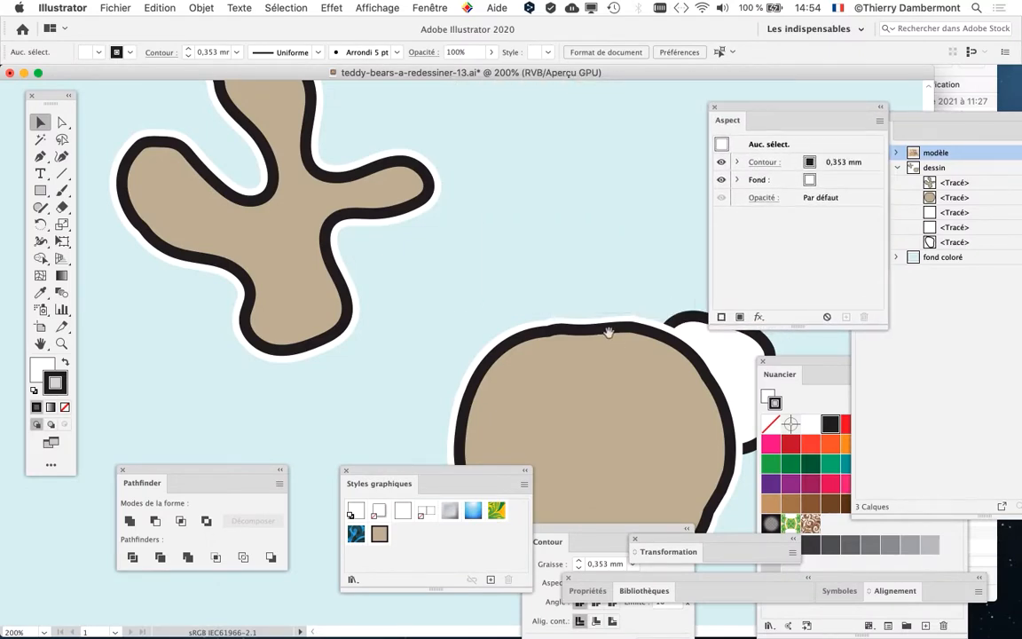
- Select the large beige head shape on the artboard
left_click_drag(609, 331, 435, 133)
key("super+equal")
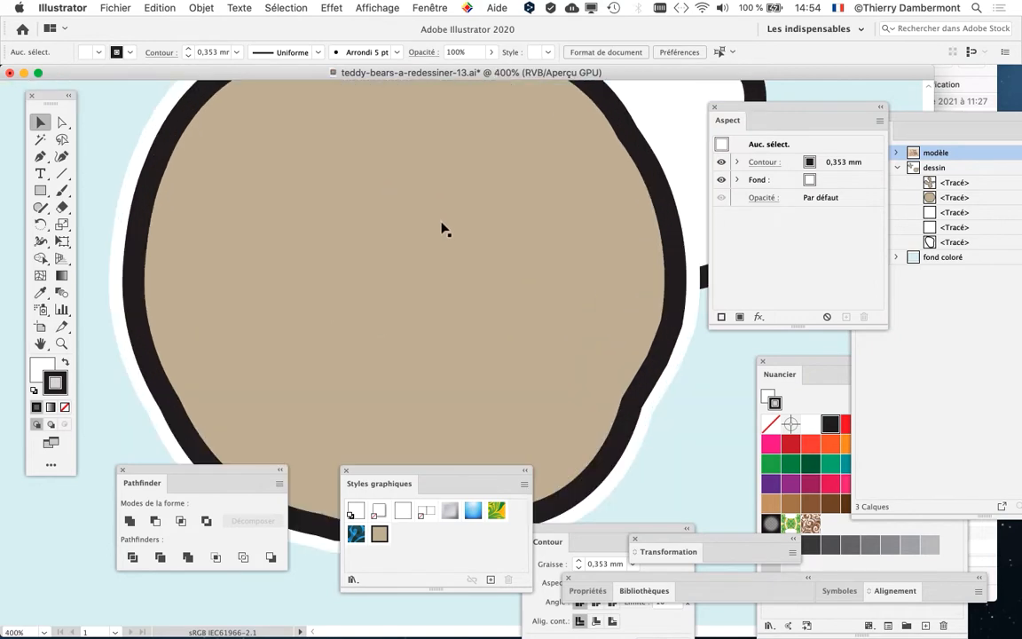
key("super+minus")
key("super+minus")
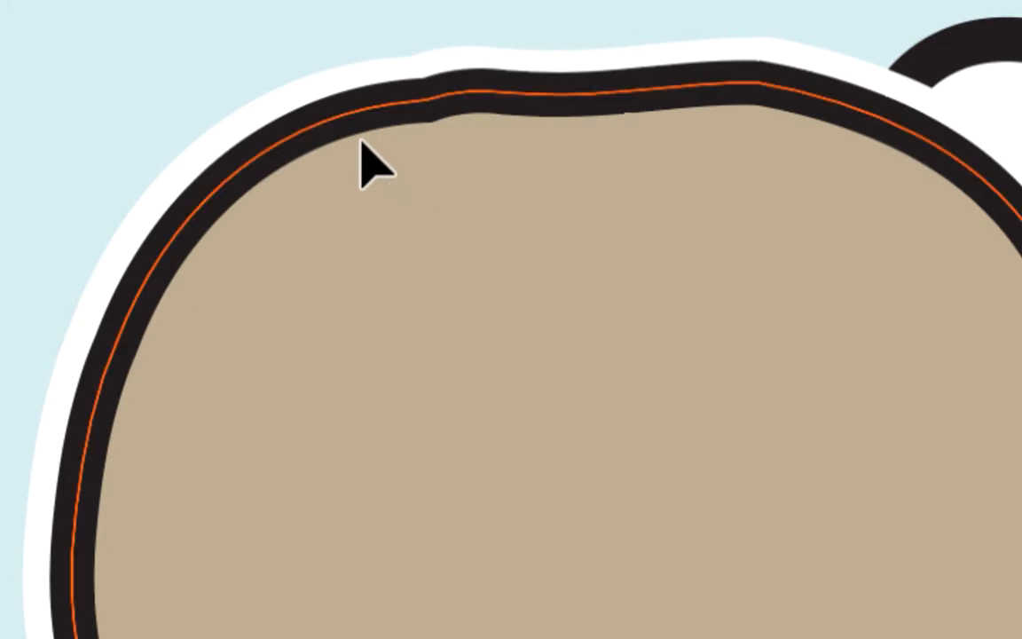
left_click(363, 148)
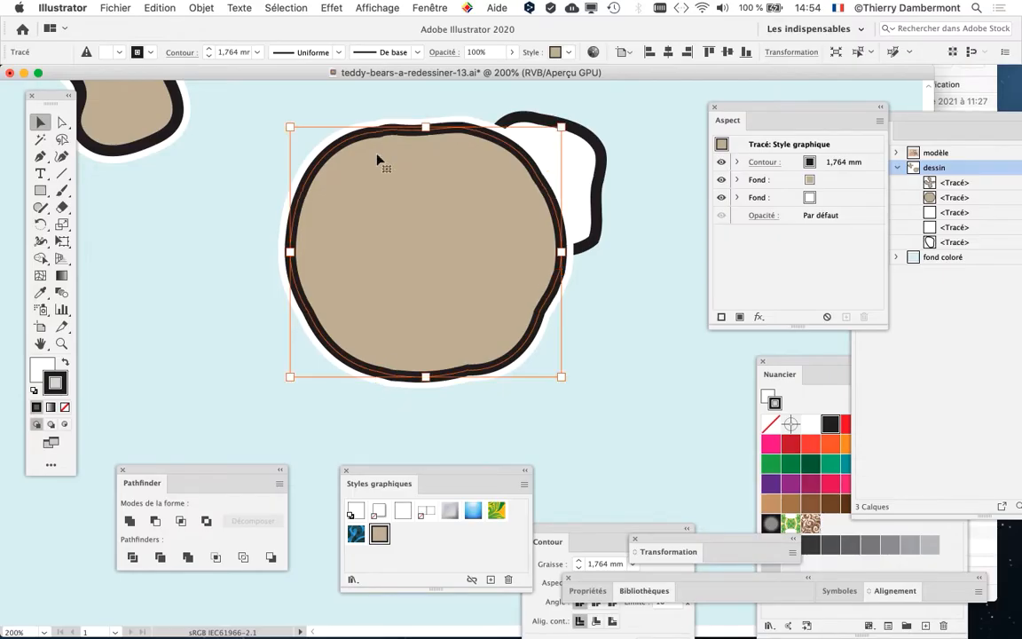
- Place the Aspect panel below the artwork and redisplay the Calques panel beside the head shape
left_click_drag(796, 110, 662, 415)
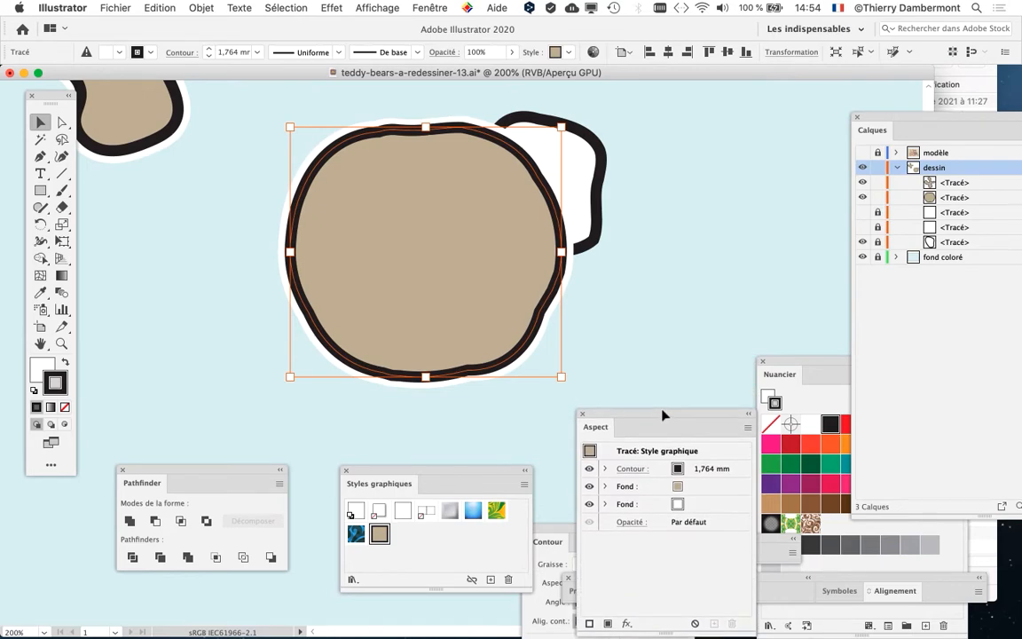
left_click_drag(873, 129, 646, 102)
key("F7")
left_click(429, 8)
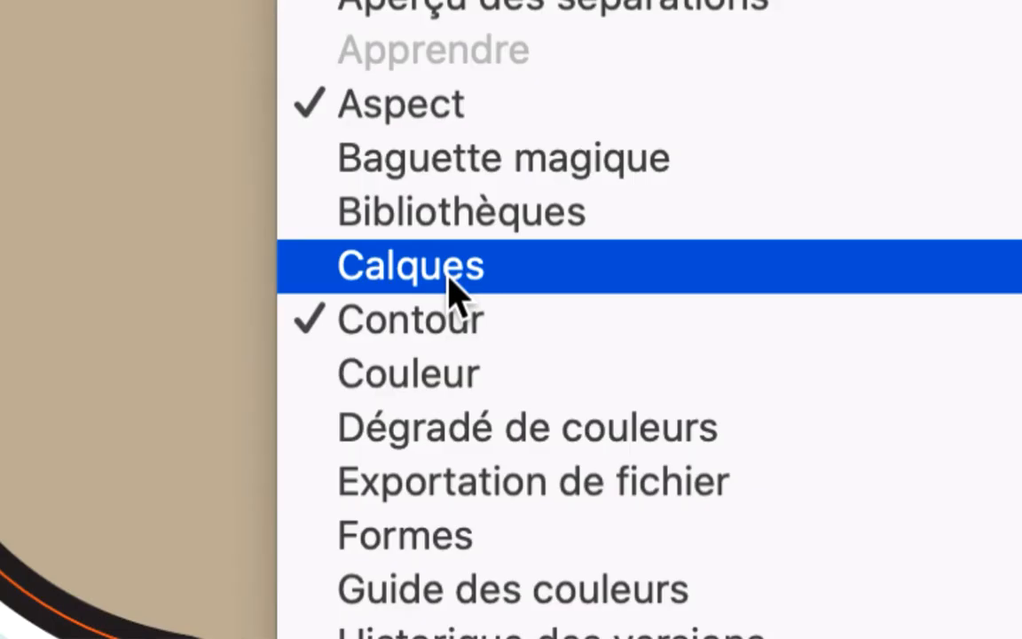
left_click(448, 286)
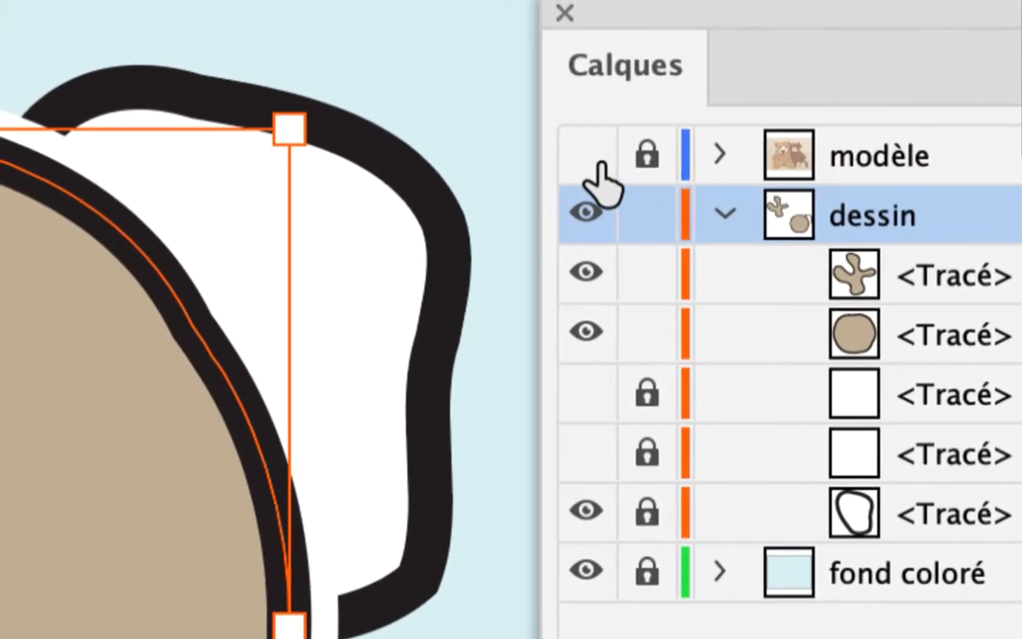
- Compare the drawing with the reference image by toggling the visibility of the modèle layer, leaving it hidden
left_click(587, 156)
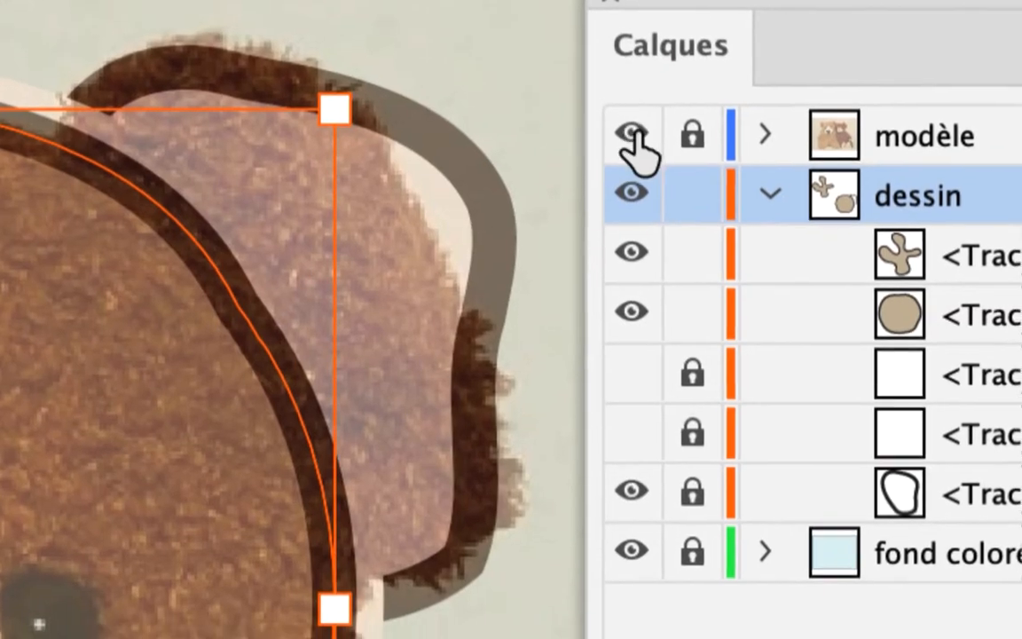
left_click(632, 133)
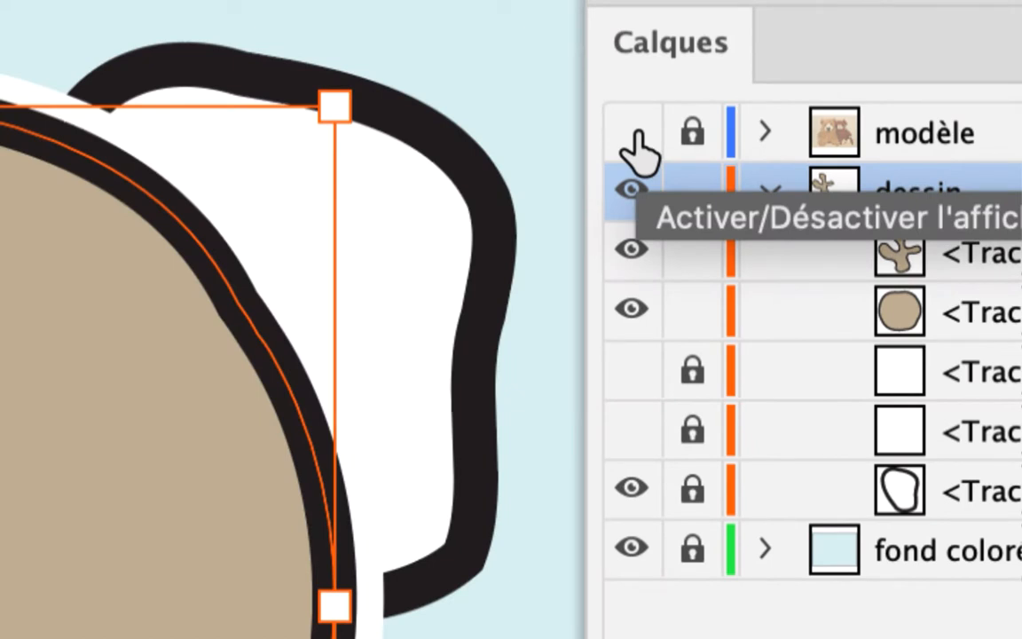
left_click(631, 133)
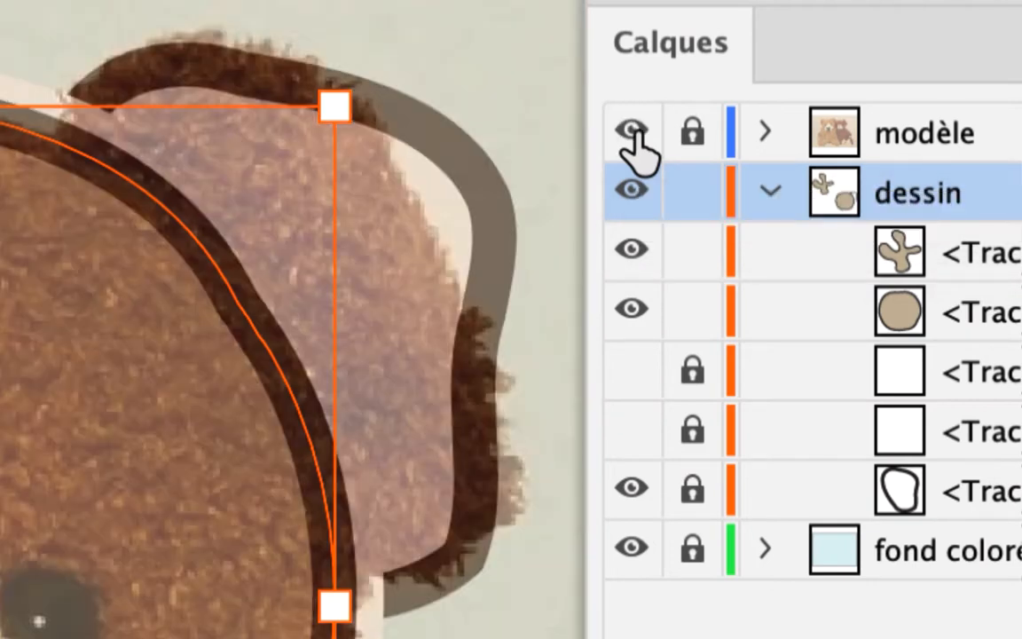
left_click(631, 133)
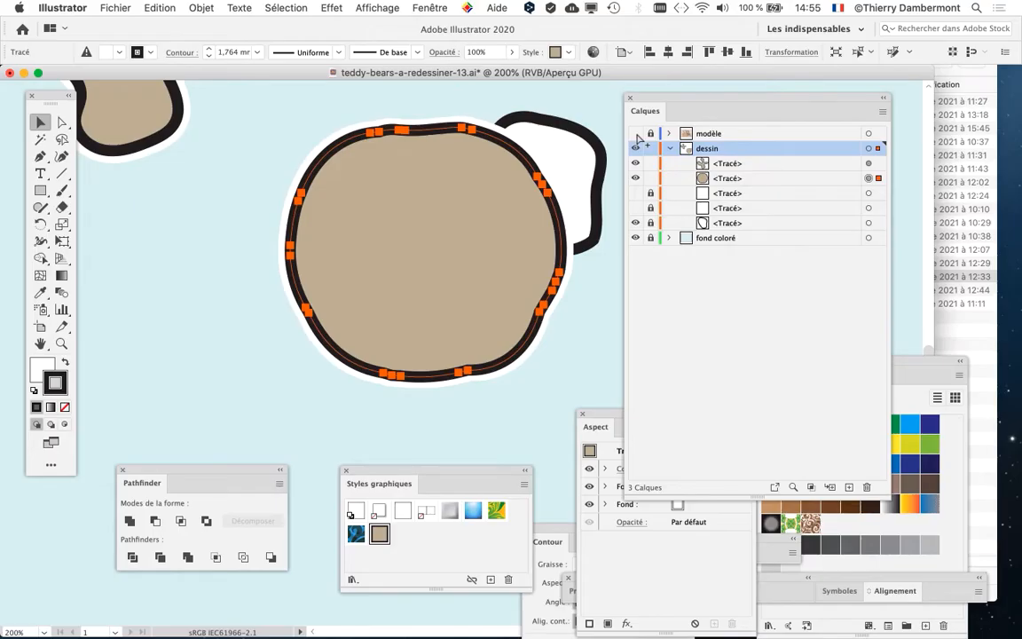
key("super")
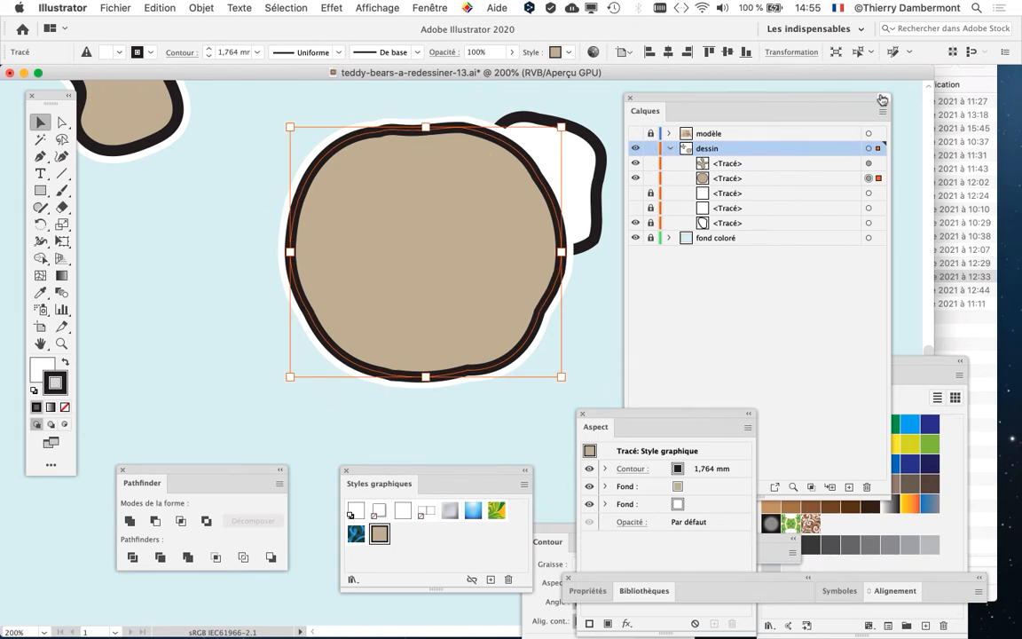
- Move the Calques panel below the head shape and the Aspect panel beside it
left_click_drag(785, 96, 415, 424)
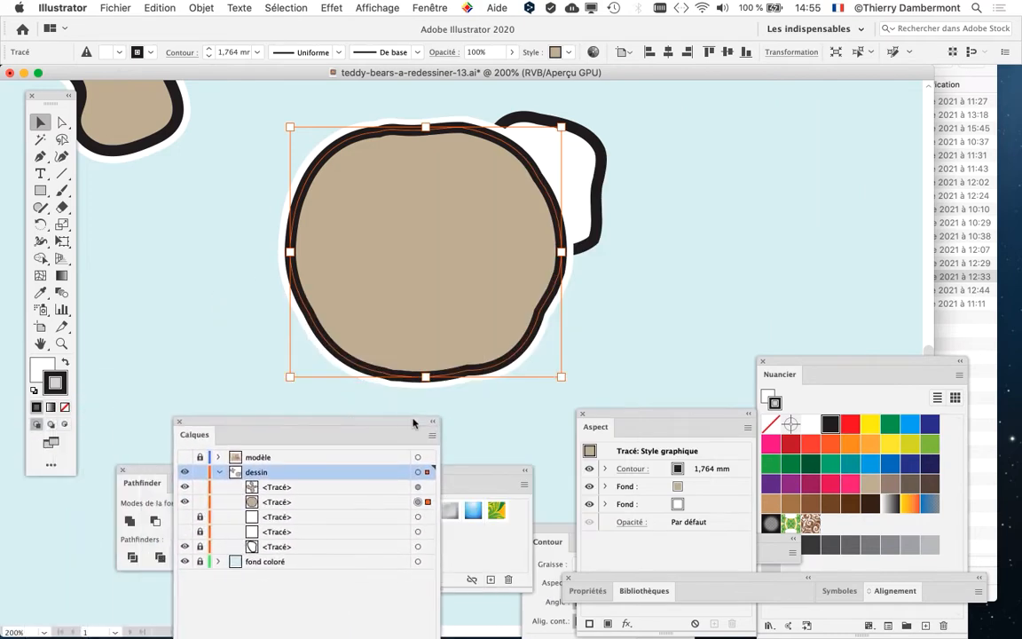
left_click_drag(641, 413, 720, 99)
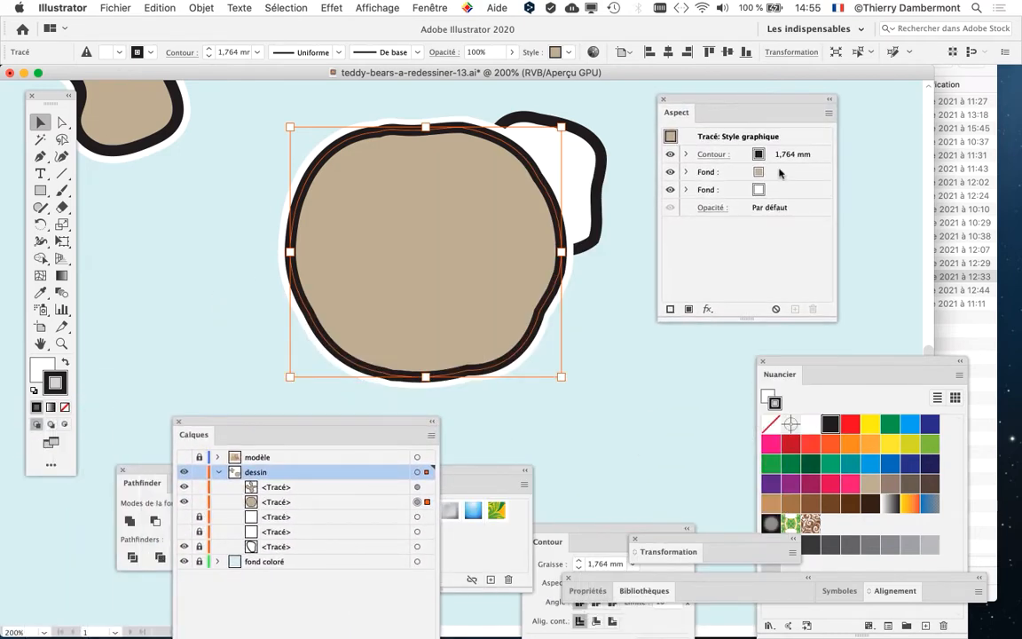
- Examine the head's appearance attributes by selecting its black outline, its beige fill and its white fill in turn
key("super+alt+8")
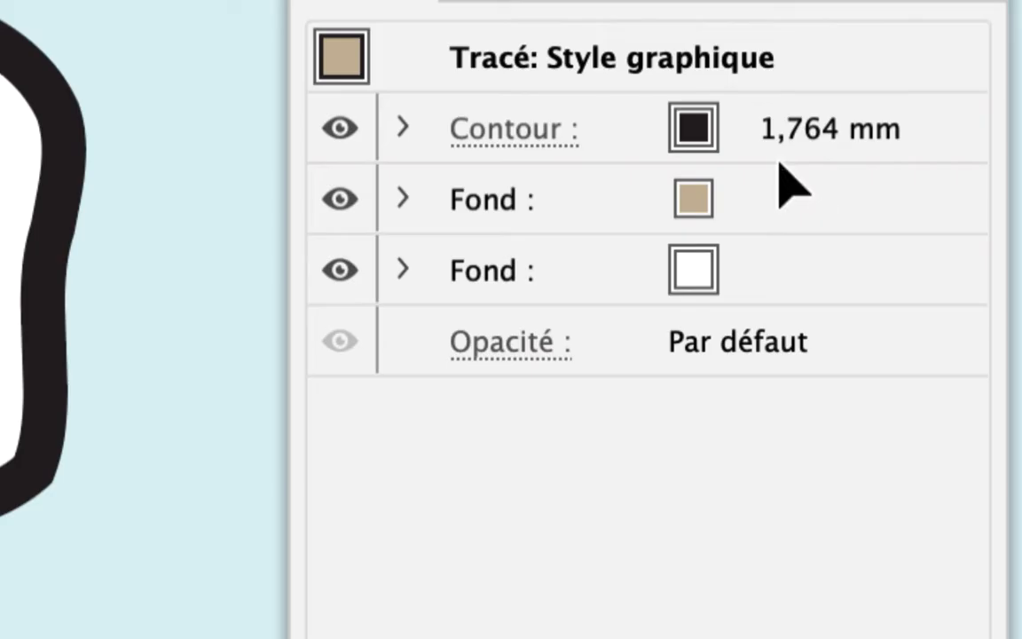
left_click(802, 149)
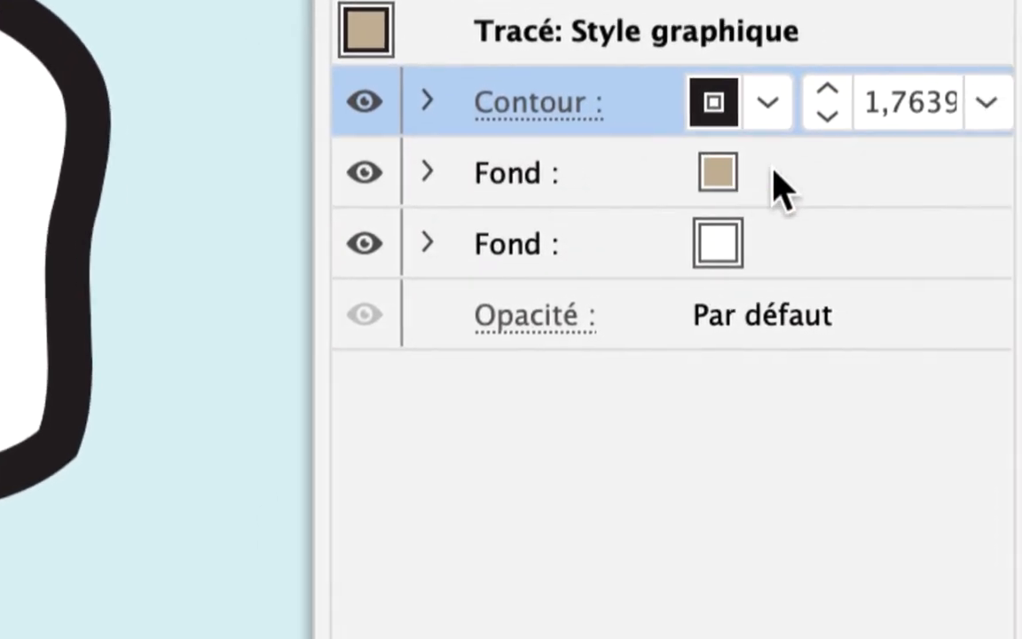
left_click(847, 229)
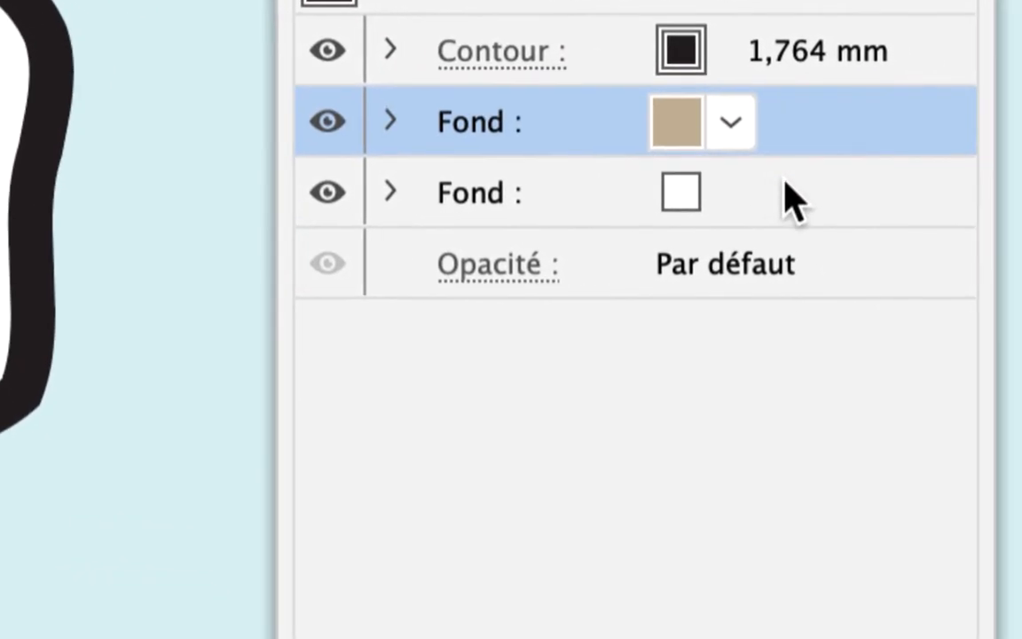
left_click(973, 190)
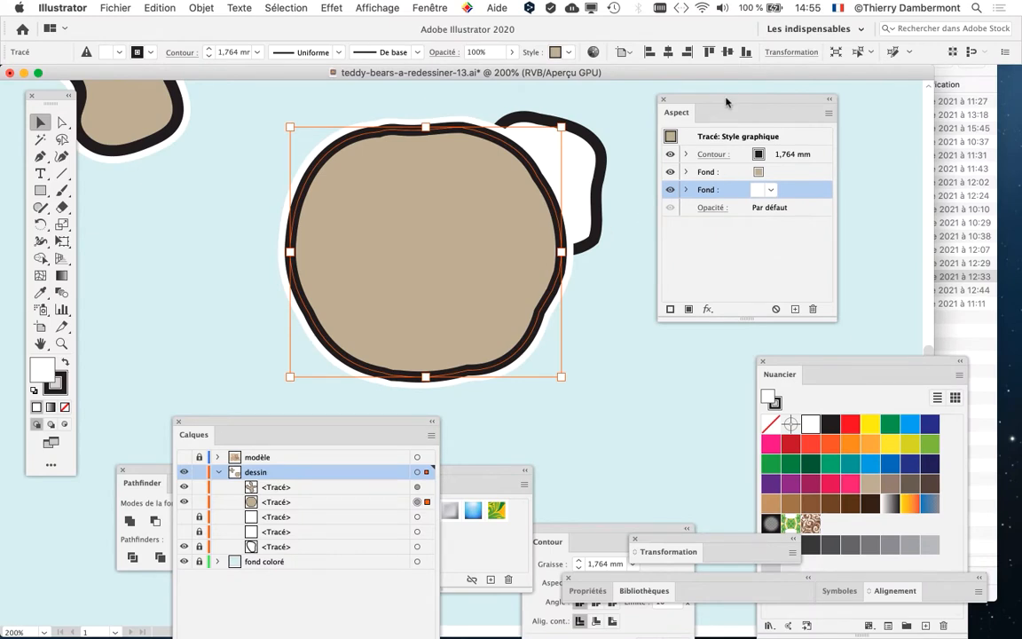
- Move the Aspect panel farther away from the artwork and hide all other applications
left_click_drag(725, 102, 814, 96)
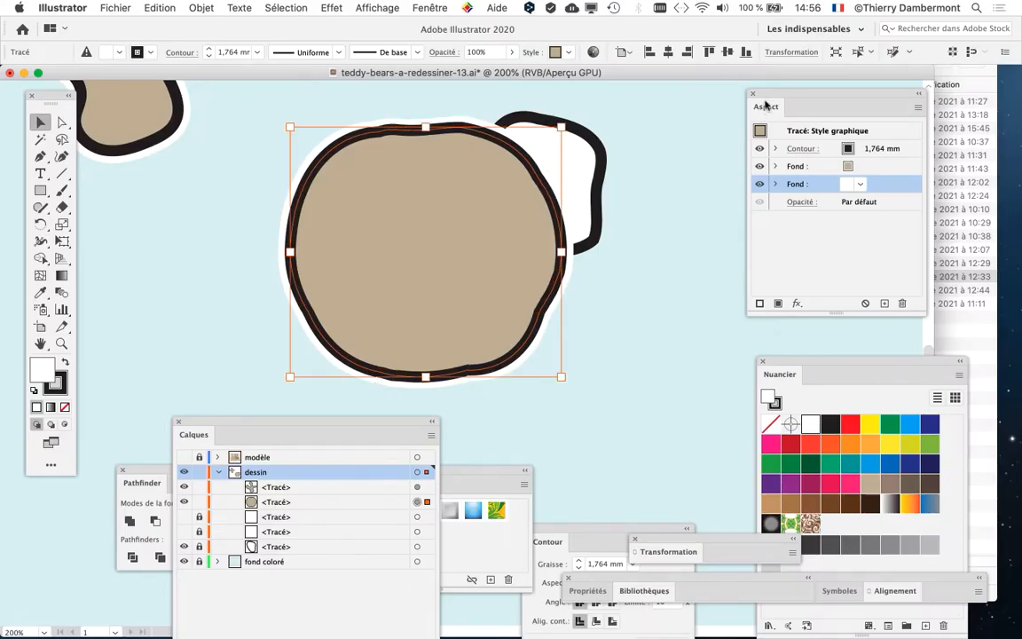
left_click_drag(768, 96, 854, 96)
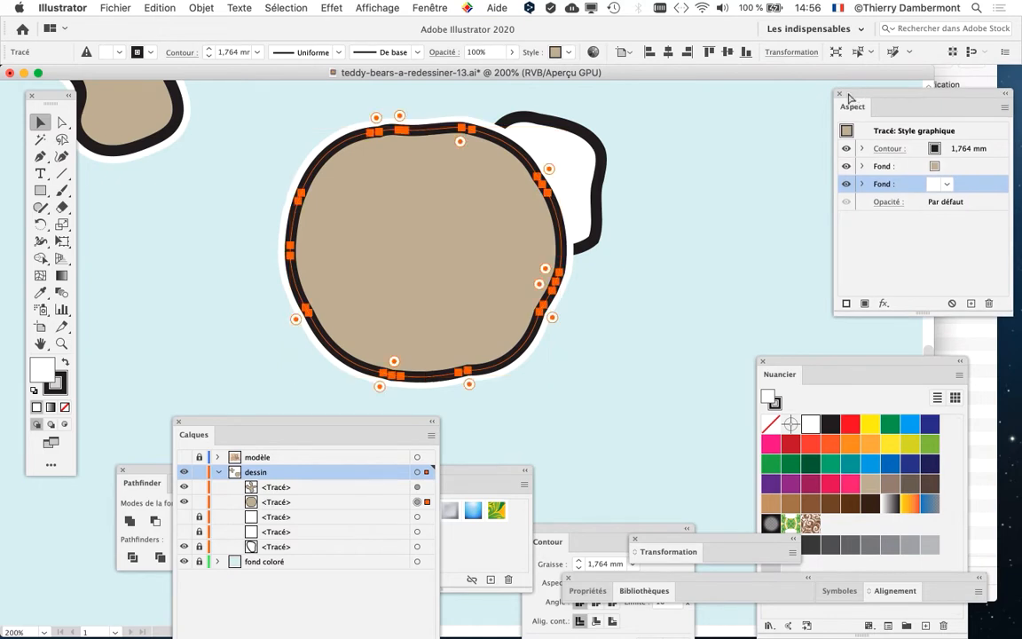
key("alt+super+h")
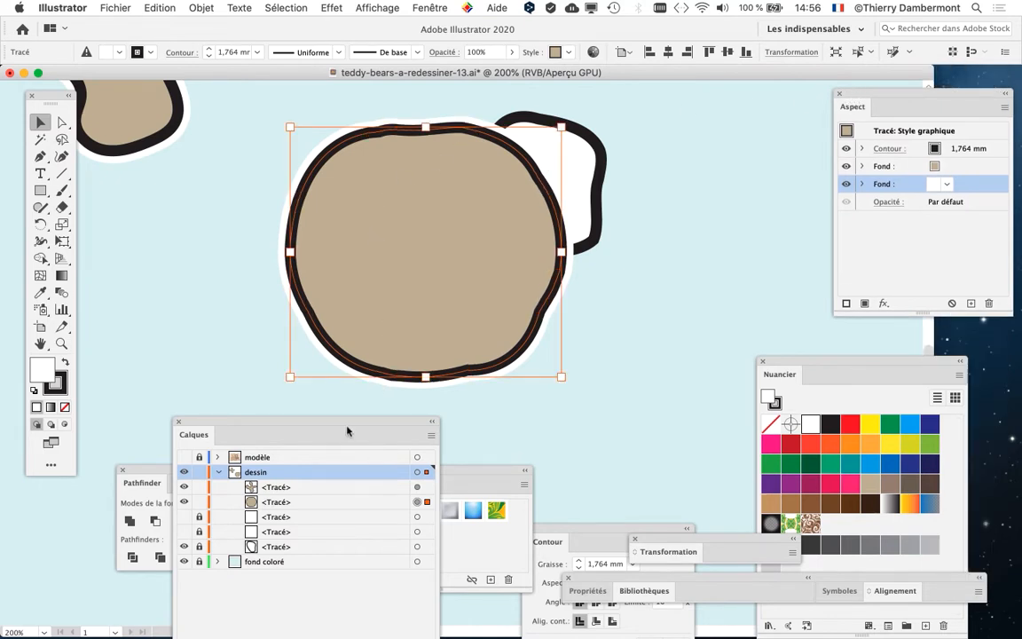
- Hide the fond coloré layer and move the Calques panel away from the head shape
left_click_drag(344, 426, 683, 96)
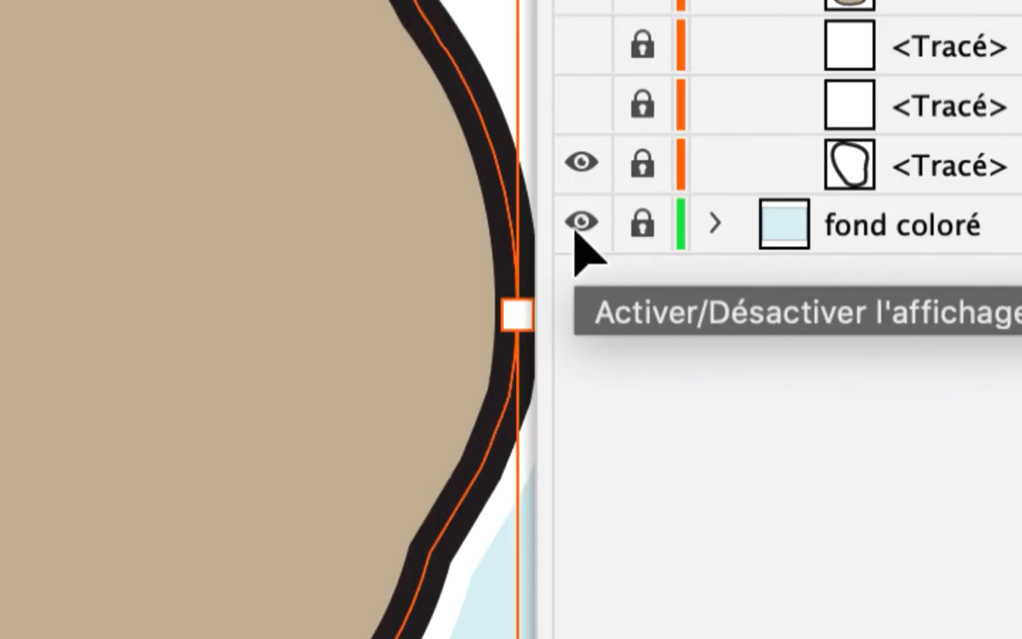
left_click(578, 225)
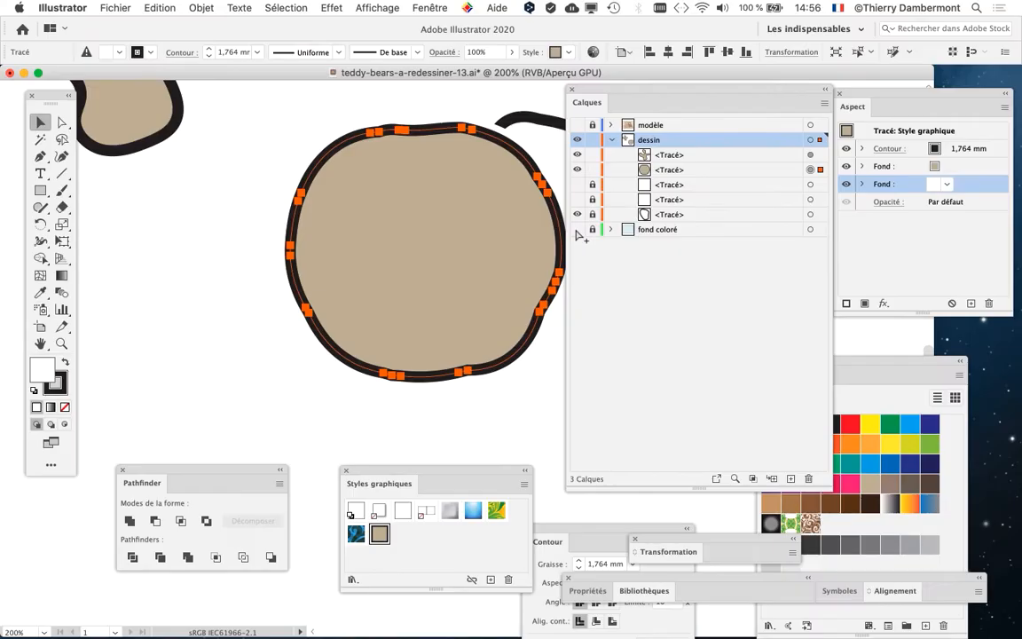
key("v")
left_click_drag(601, 92, 741, 96)
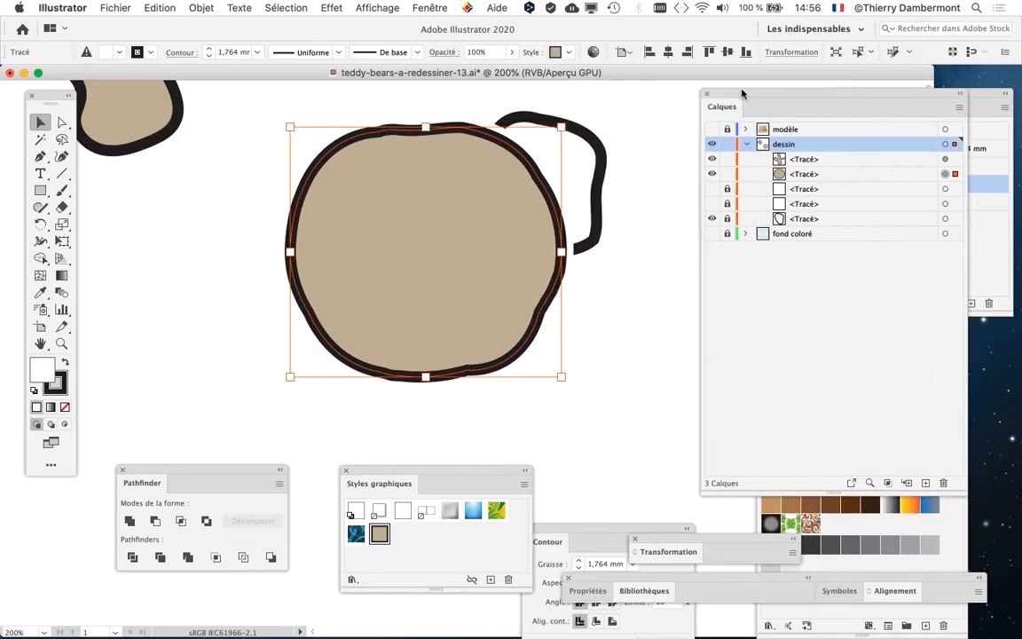
scroll(501, 226, "right", 5)
scroll(501, 226, "up", 2)
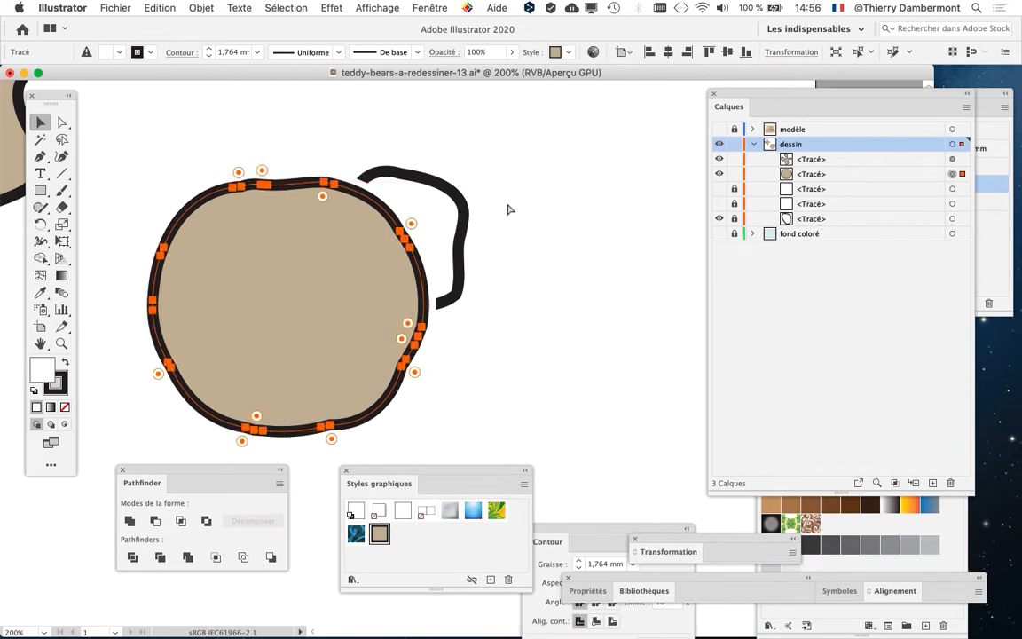
- Place the Aspect panel beside the head and reselect the head shape to display its stroke and two fills
key("shift+F6")
left_click(556, 156)
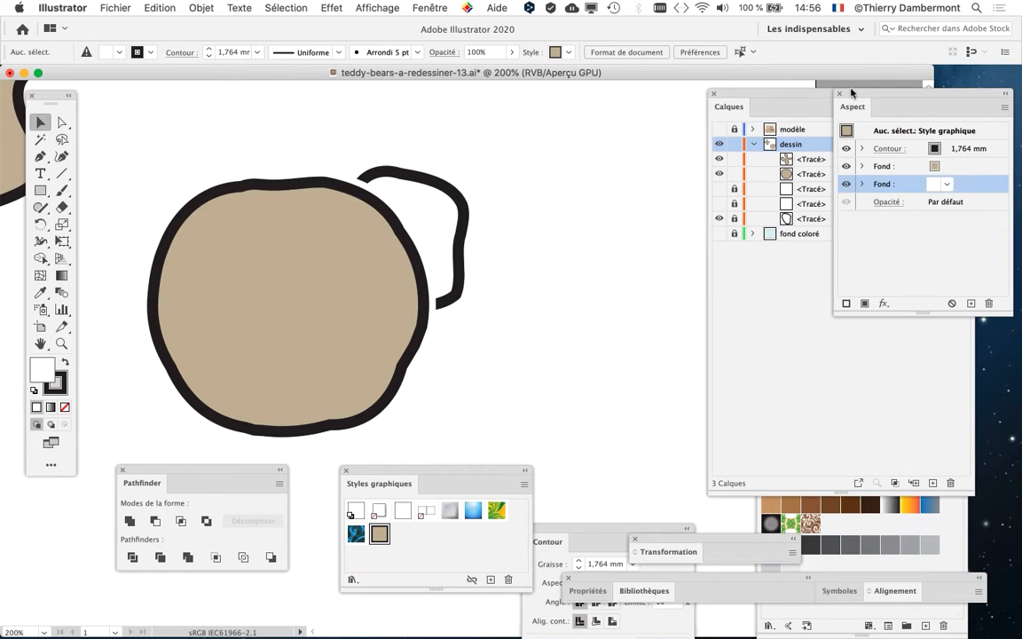
left_click_drag(861, 94, 515, 110)
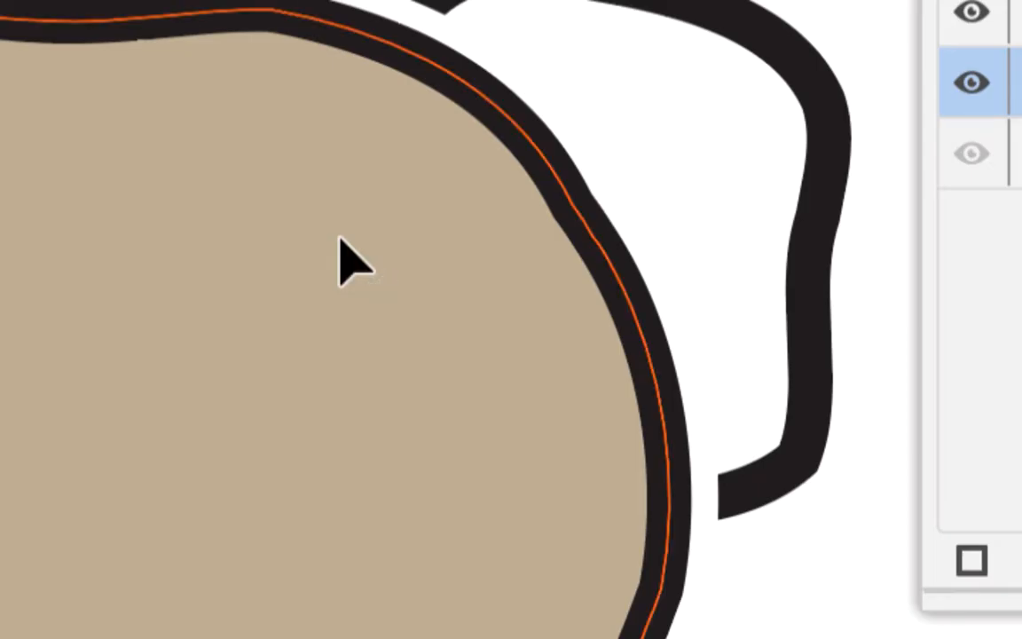
left_click(340, 238)
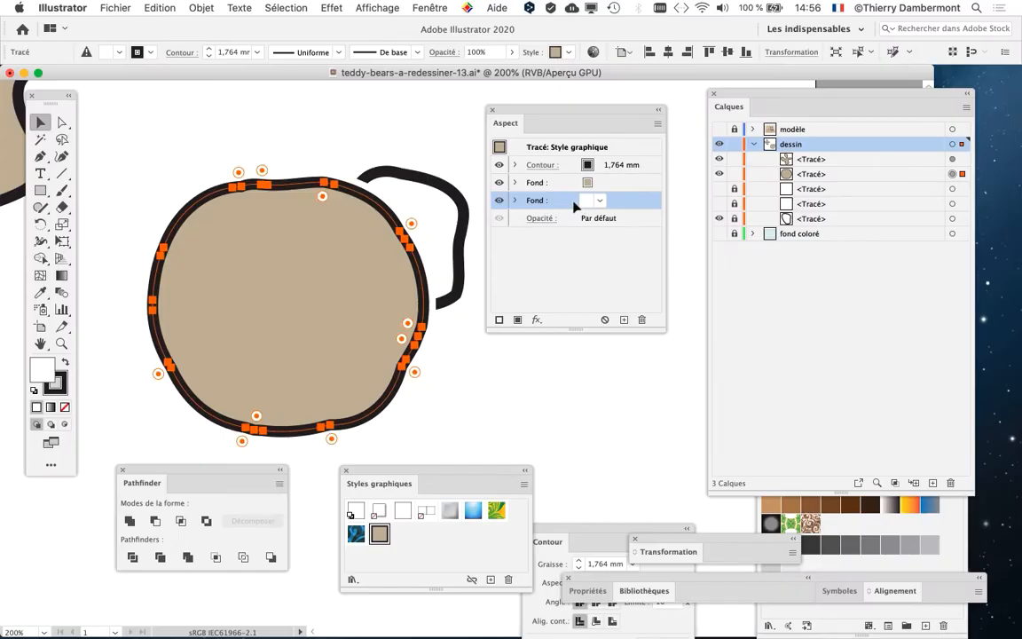
- Move the Calques and Aspect panels farther from the artwork and hide the selection bounding box
left_click_drag(757, 94, 911, 129)
left_click_drag(534, 109, 660, 105)
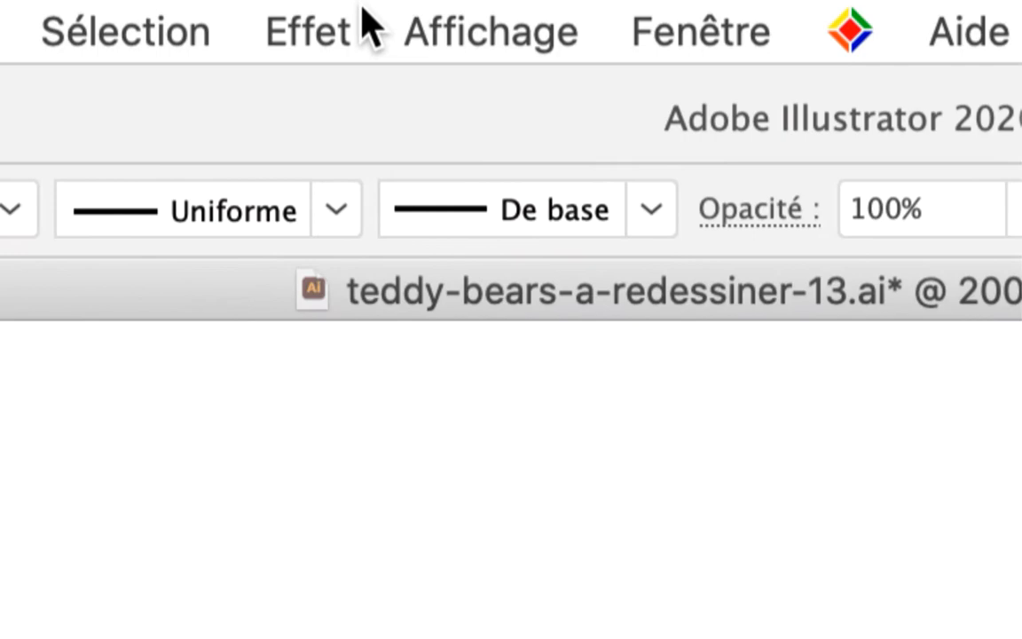
left_click(470, 27)
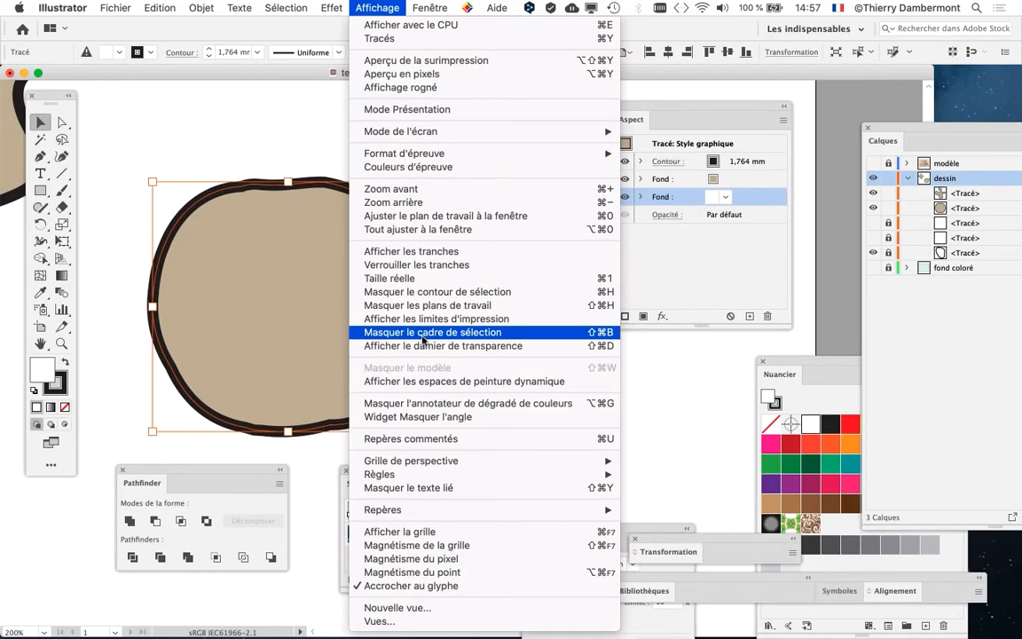
left_click(422, 333)
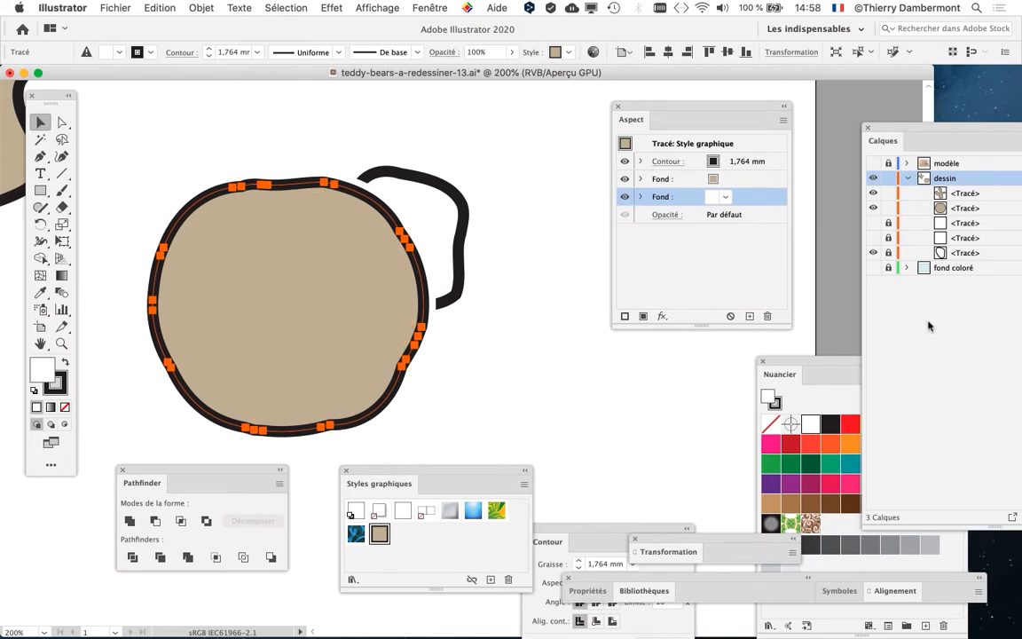
- Rearrange the Aspect and Calques panels clear of the artwork and show the fond coloré layer again
left_click_drag(905, 133, 421, 82)
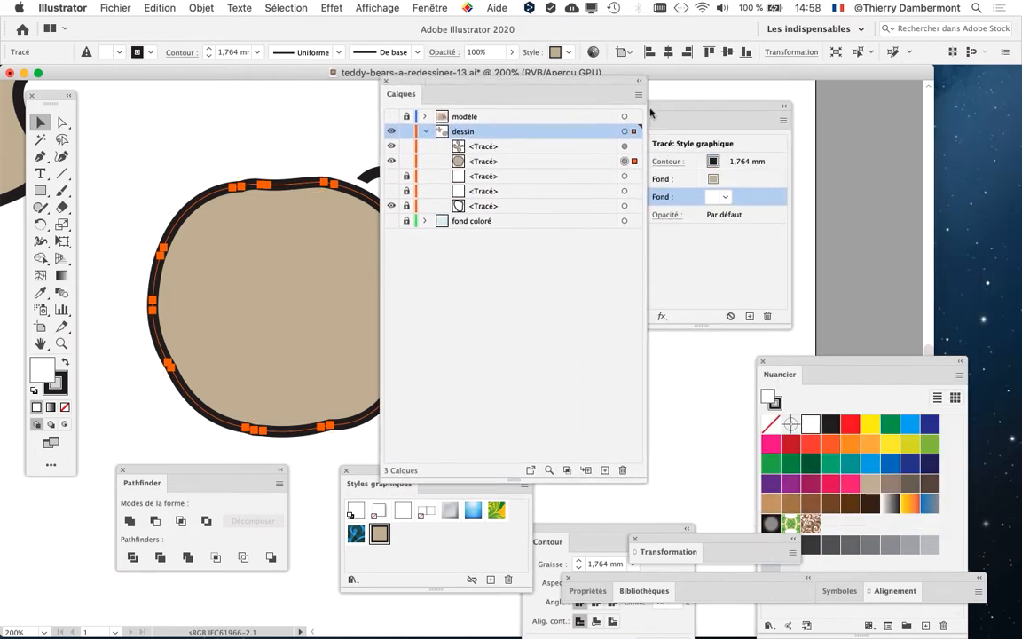
left_click_drag(661, 107, 884, 280)
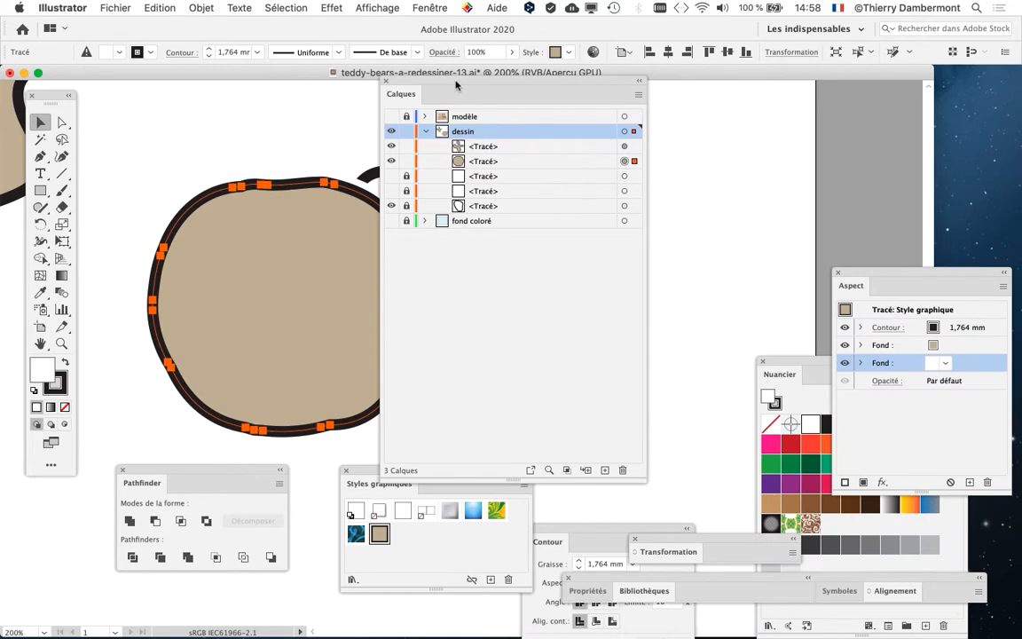
left_click_drag(456, 85, 715, 127)
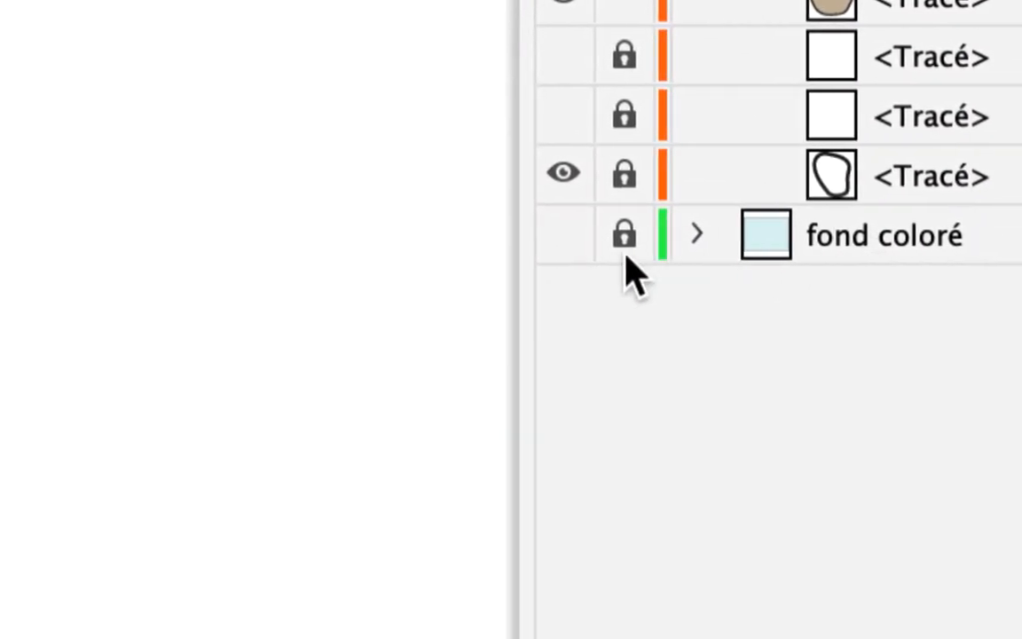
left_click(564, 236)
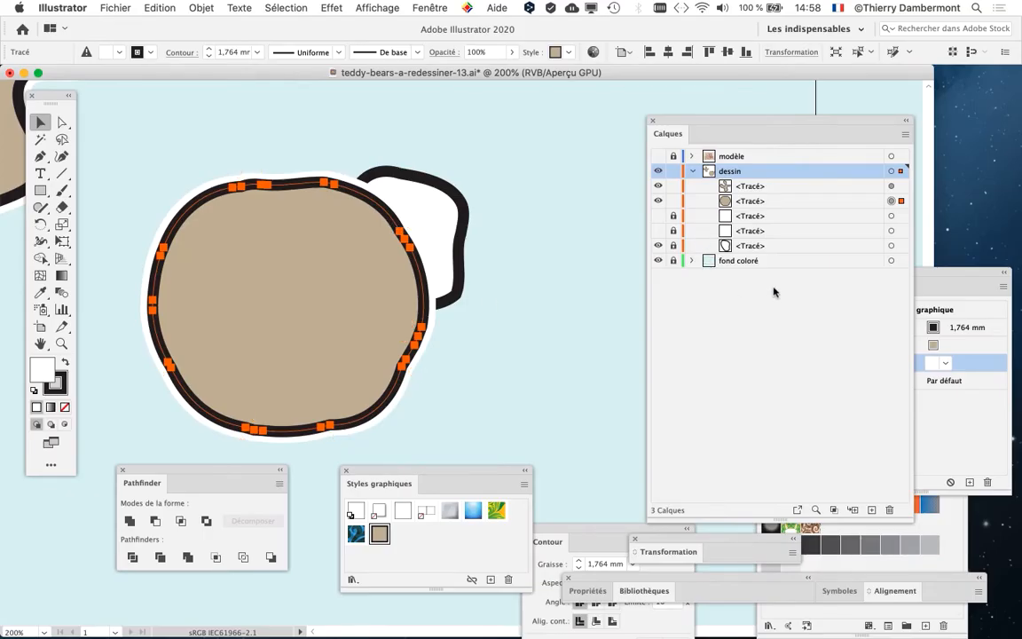
- Simplify the bear head's path to eight anchor points, checking the smoothed contour both deselected and selected
left_click_drag(242, 240, 259, 218)
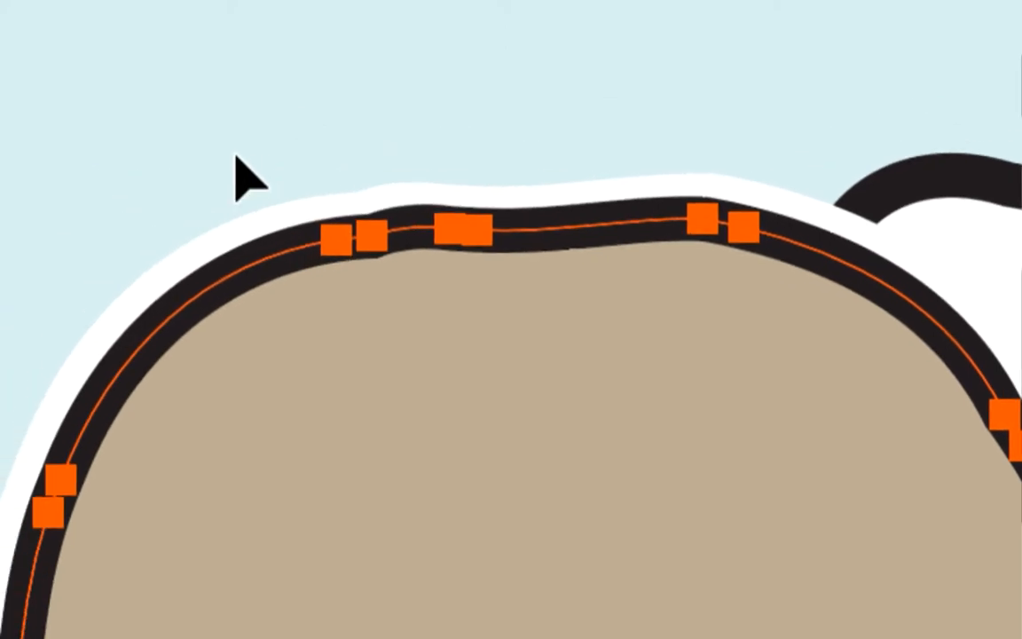
left_click(235, 155)
left_click(305, 268)
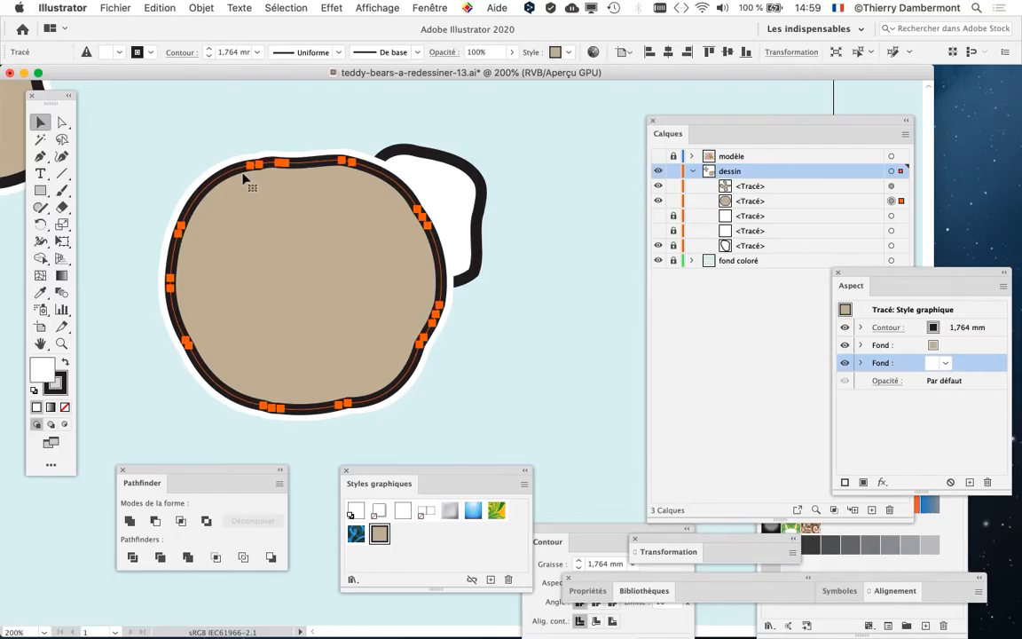
left_click(201, 8)
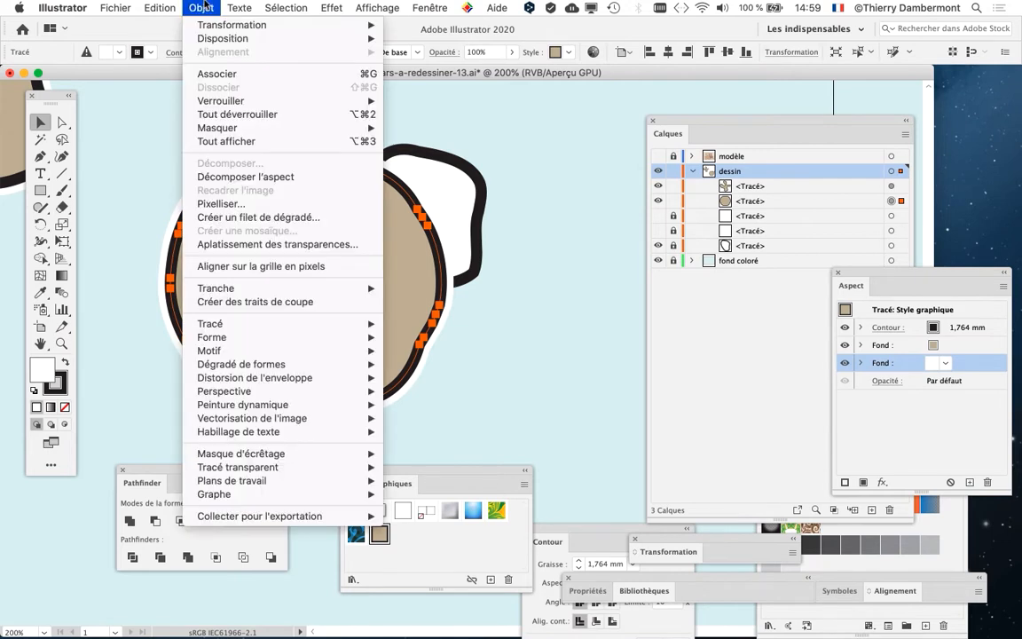
mouse_move(232, 323)
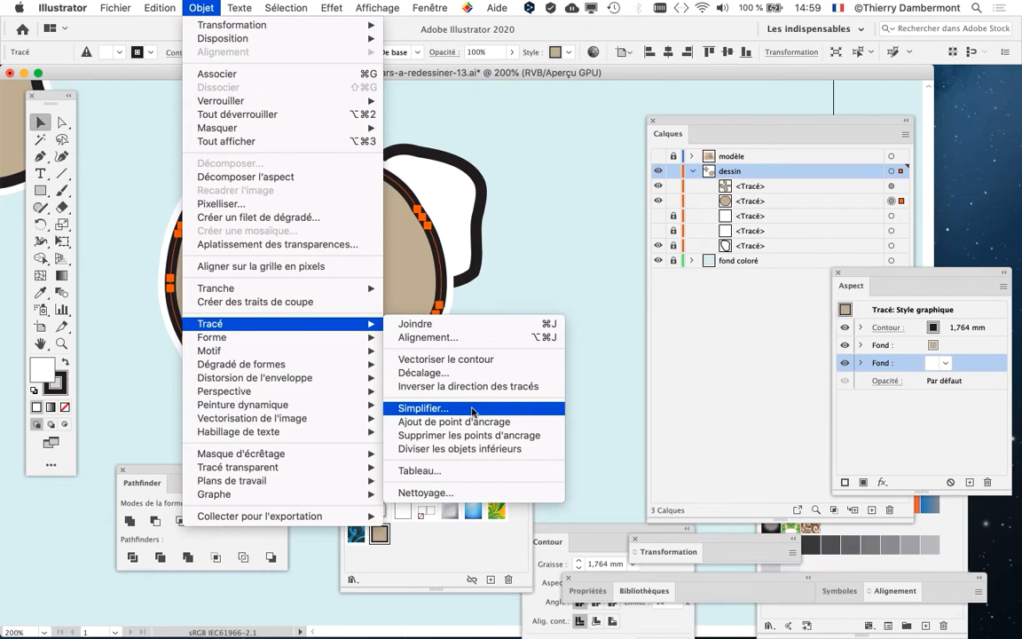
left_click(473, 411)
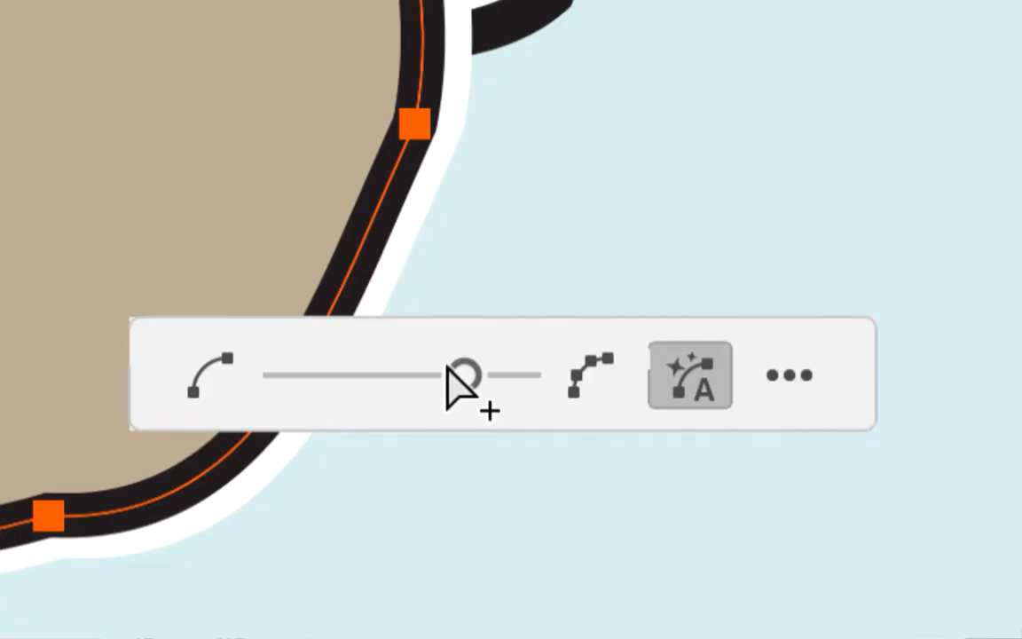
left_click_drag(447, 366, 513, 369)
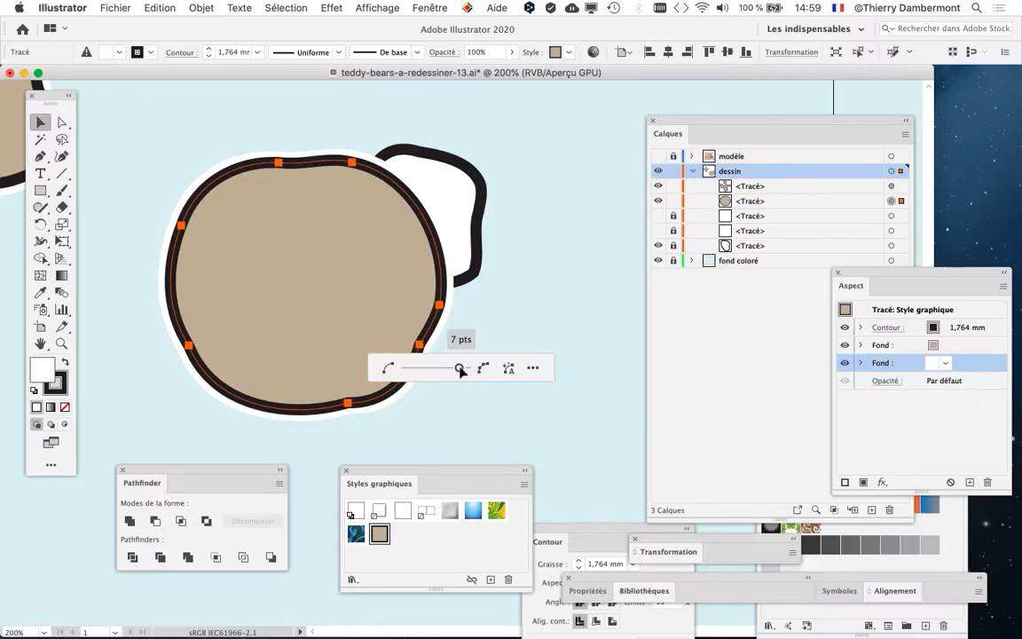
left_click_drag(463, 371, 463, 366)
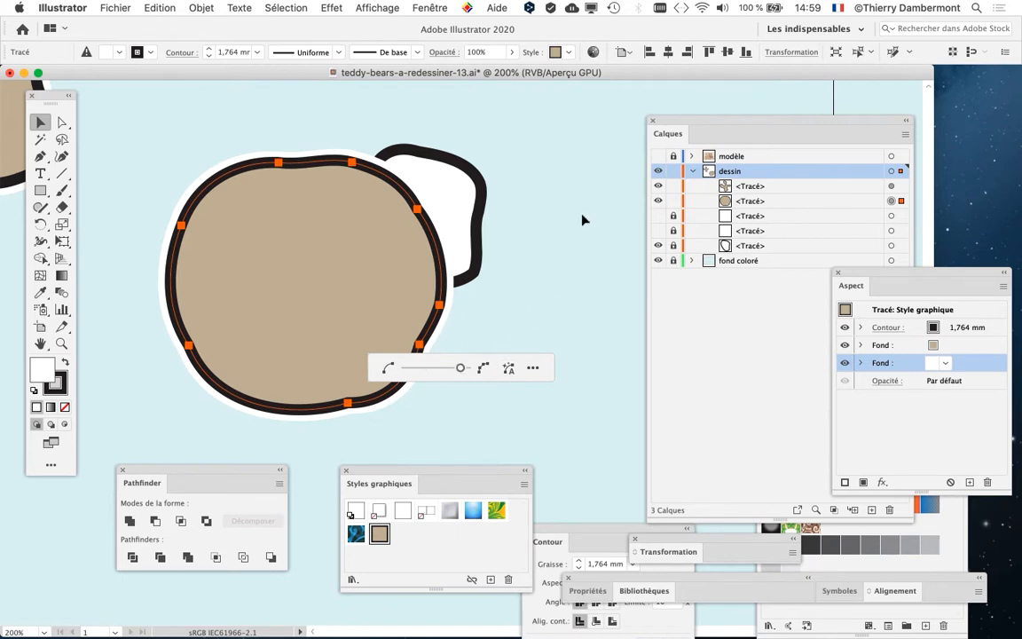
left_click(519, 157)
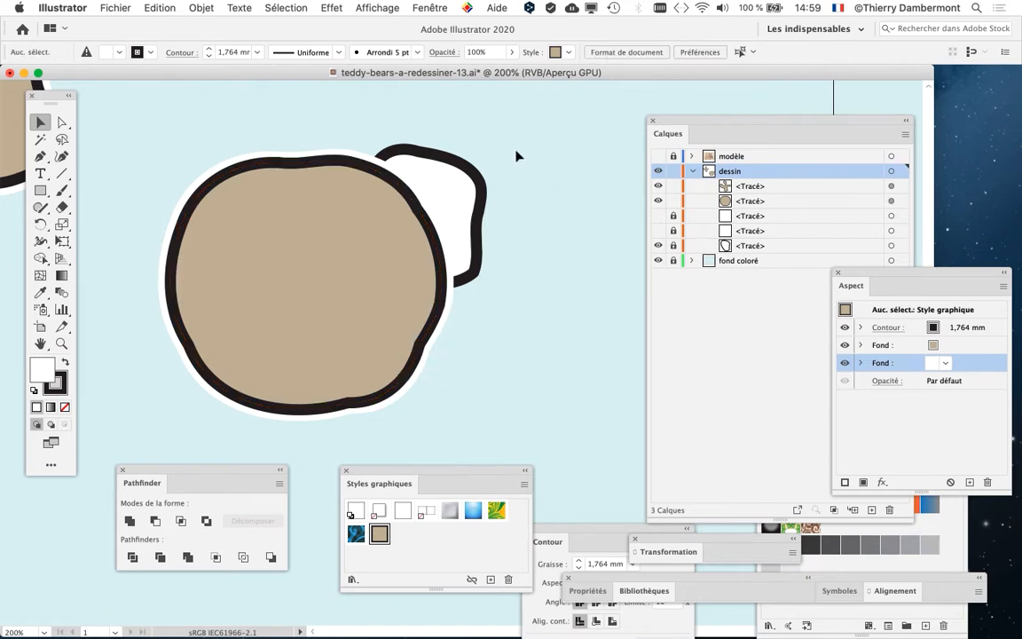
left_click(436, 238)
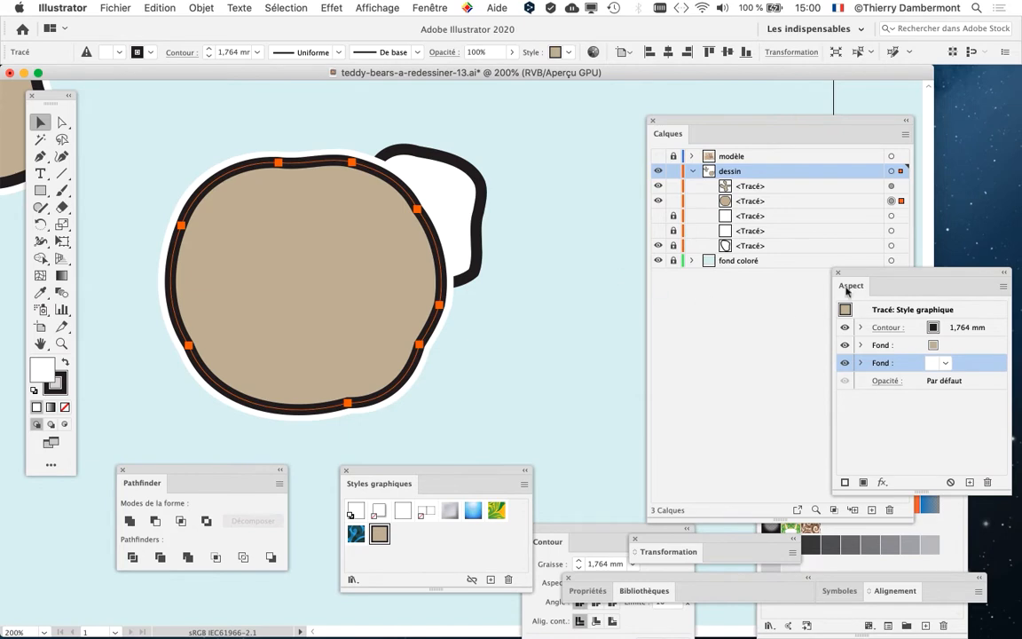
- Move the Calques panel below the artwork and the Aspect panel beside the head, and select the head's beige fill attribute
left_click_drag(671, 122, 77, 510)
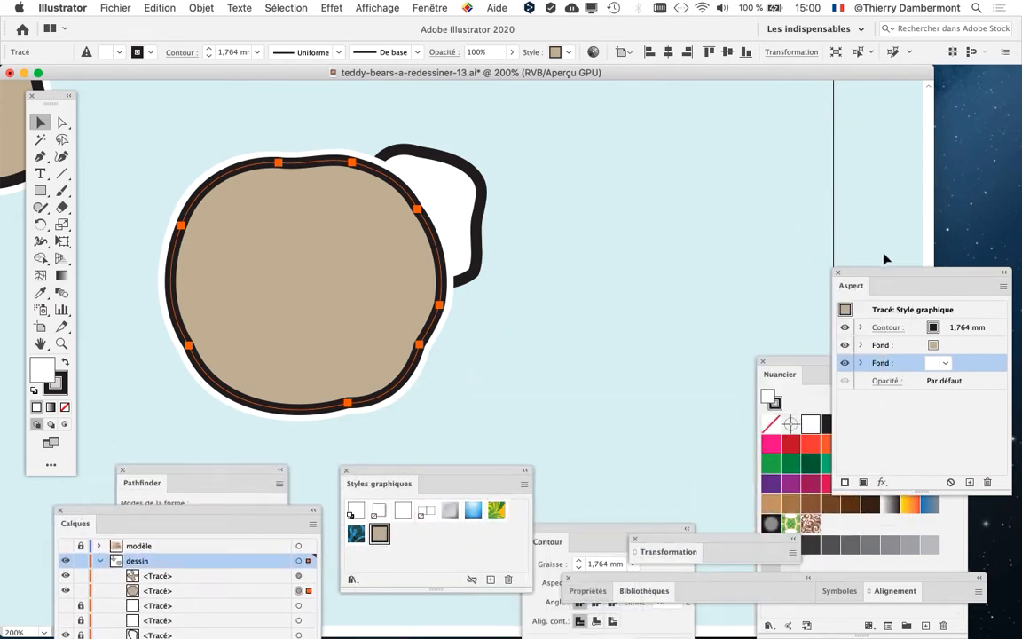
left_click_drag(878, 274, 561, 112)
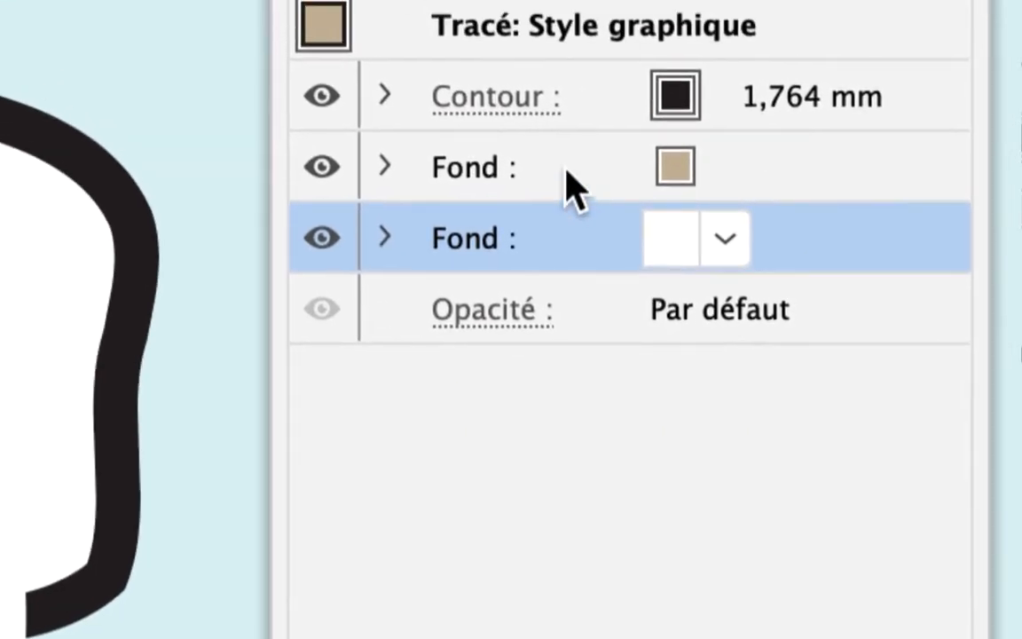
left_click(581, 434)
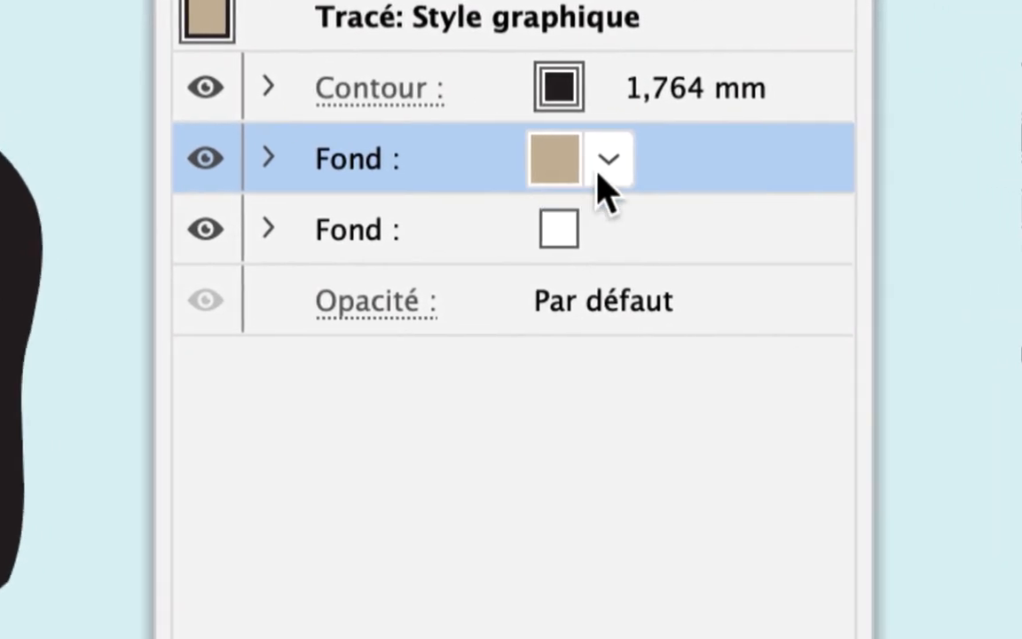
- Try yellow-green, teal, dark brown, medium brown and beige swatches in turn on the head's upper fill
left_click(723, 176)
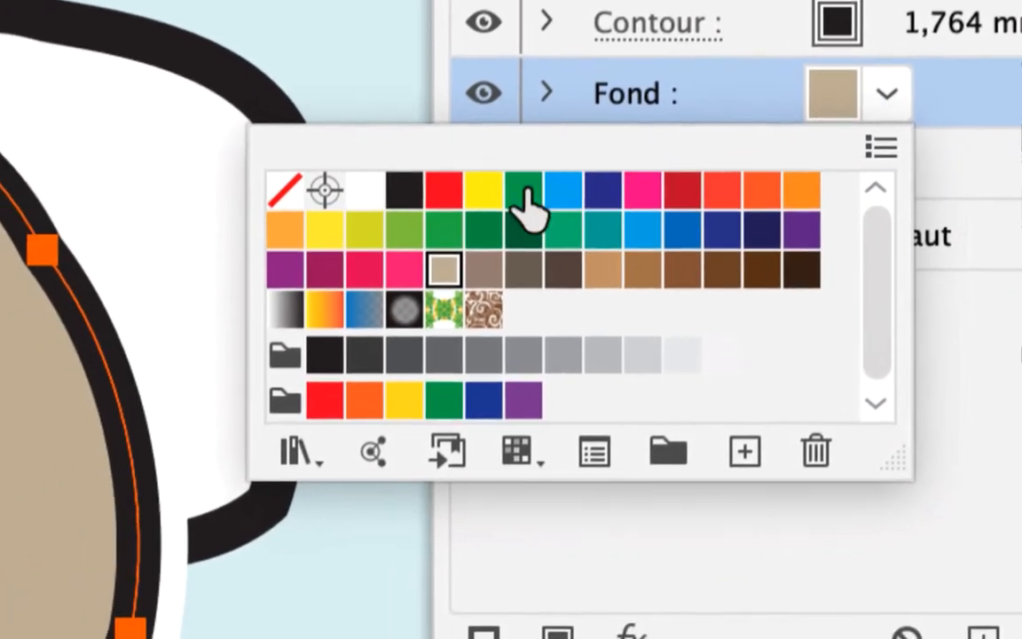
left_click(363, 229)
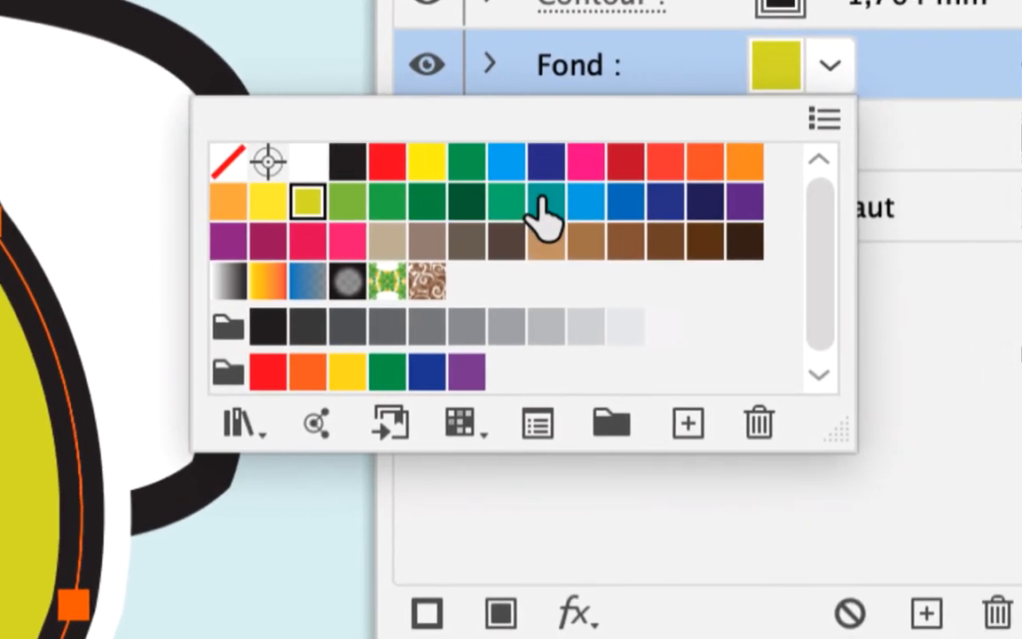
left_click(617, 204)
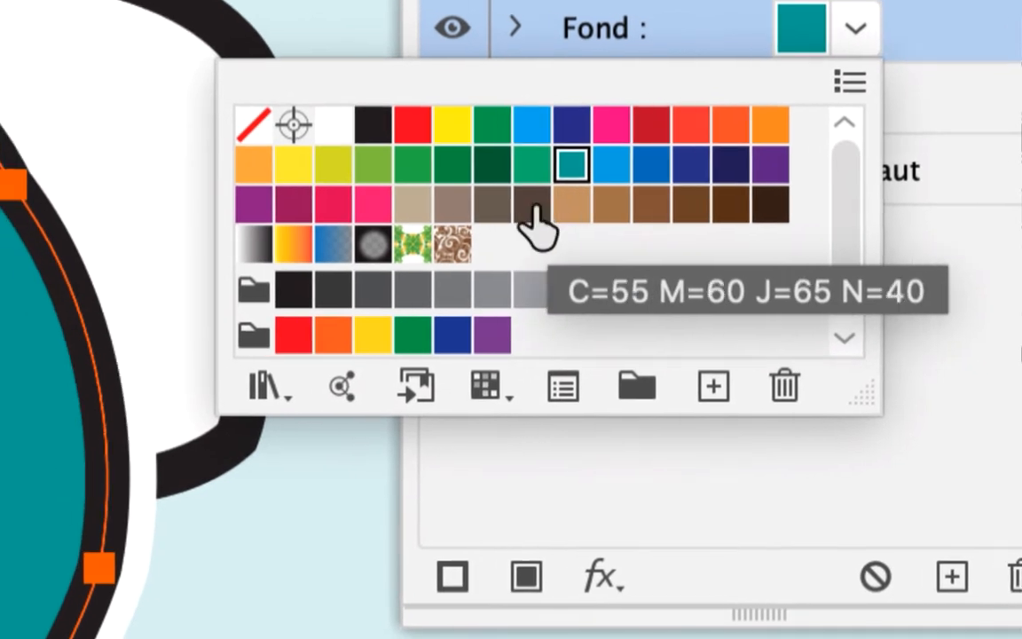
left_click(539, 205)
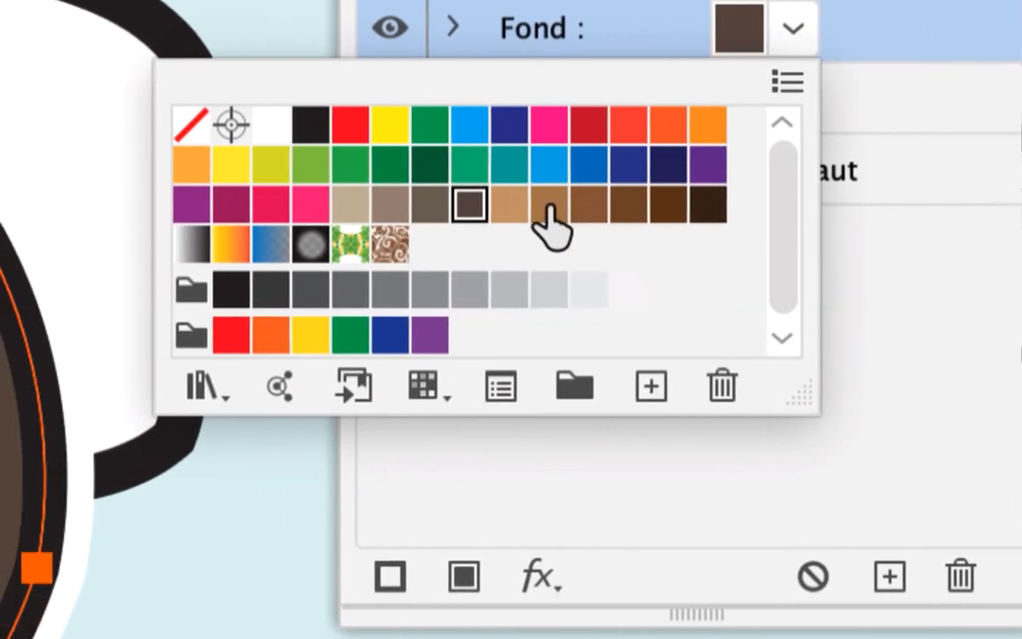
left_click(501, 206)
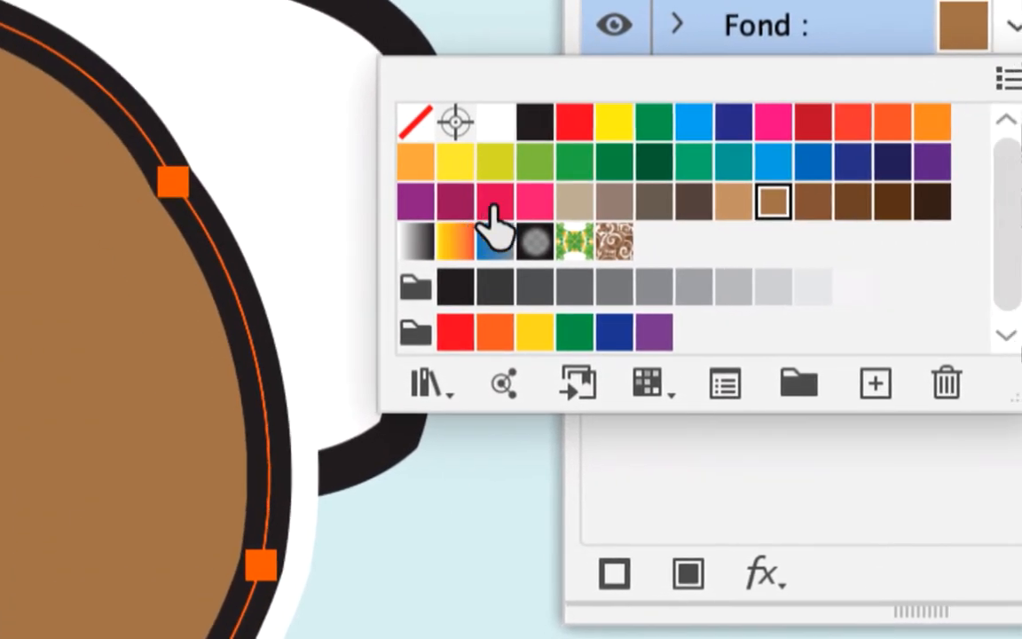
left_click(574, 204)
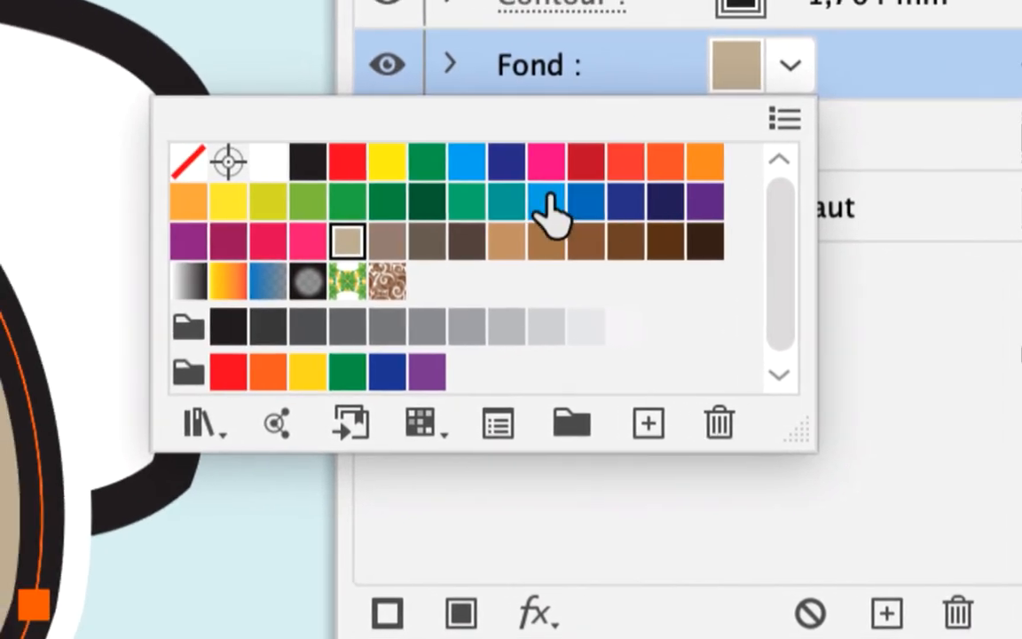
- Try bright blue, yellow and yellow-green swatches in turn on the head's upper fill
left_click(507, 195)
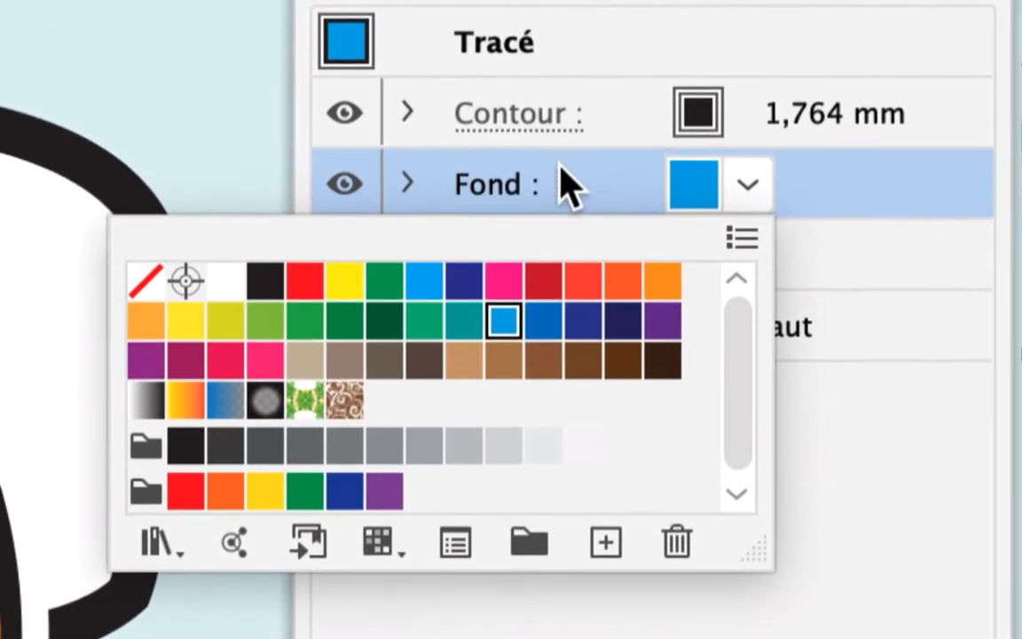
left_click(584, 179)
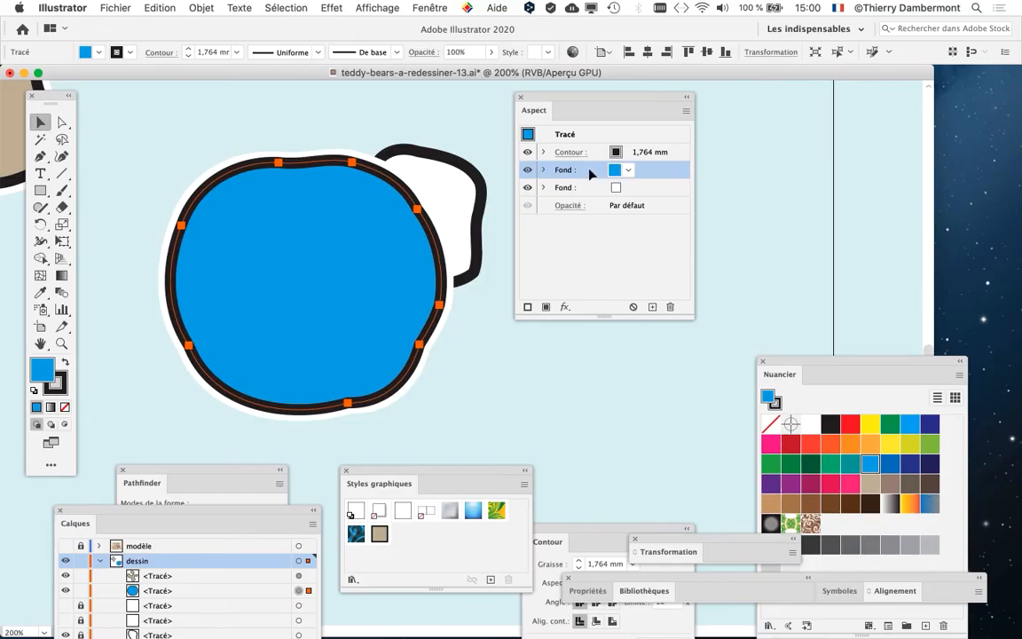
left_click(620, 170)
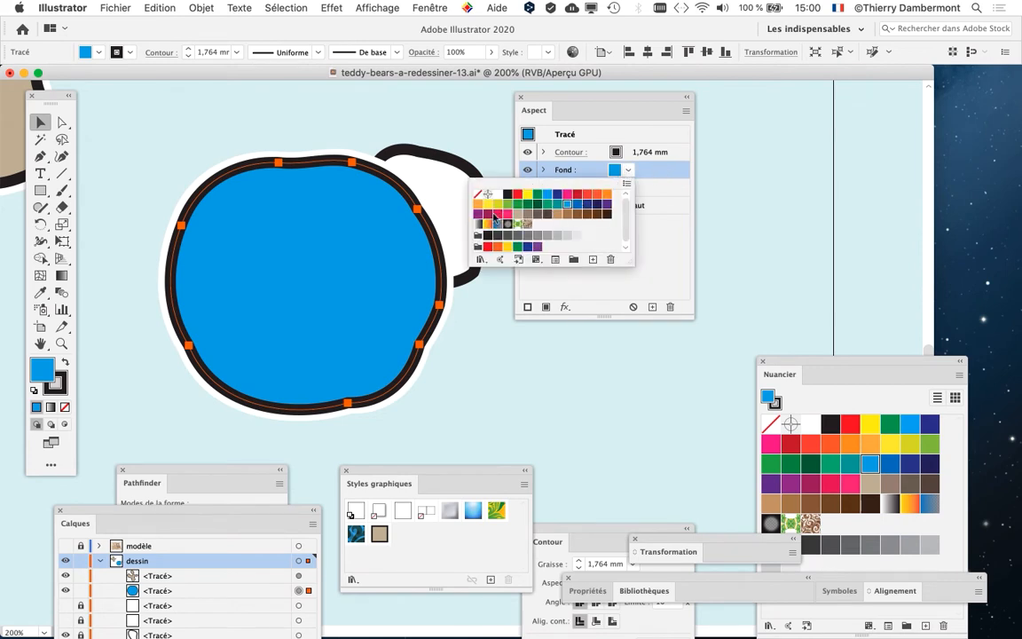
left_click(487, 203)
left_click(498, 204)
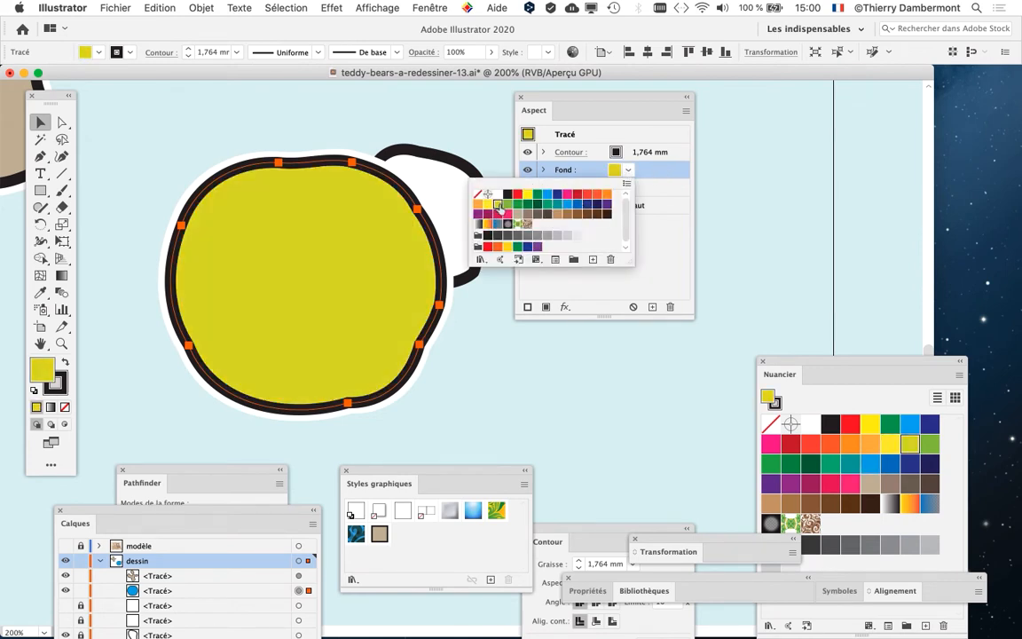
left_click(658, 225)
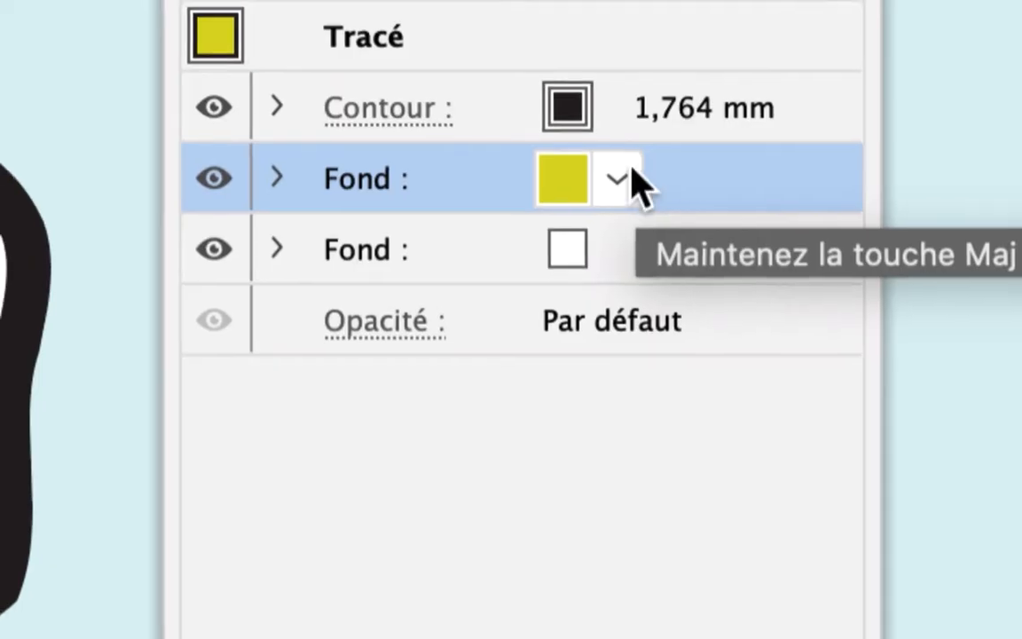
- Try sea-green, hot pink, light green and medium green swatches on the head's upper fill
left_click(630, 171)
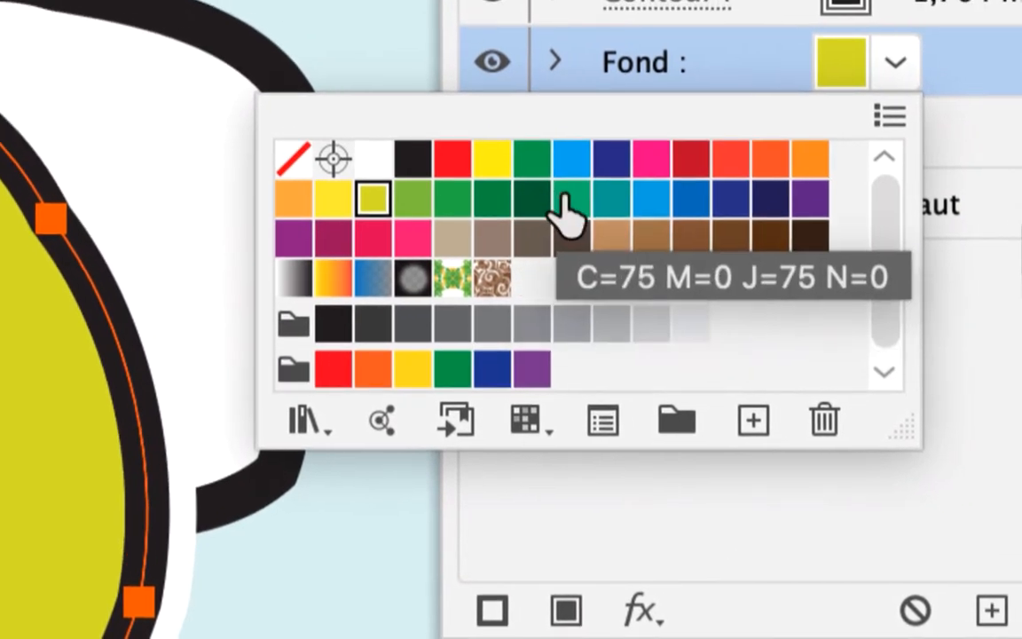
left_click(569, 204)
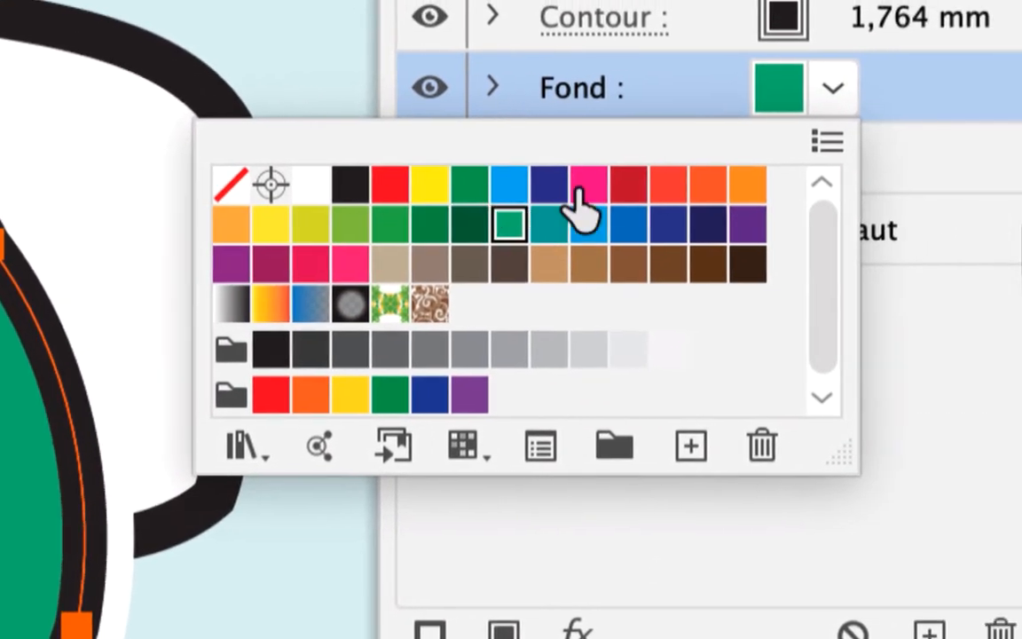
left_click(578, 189)
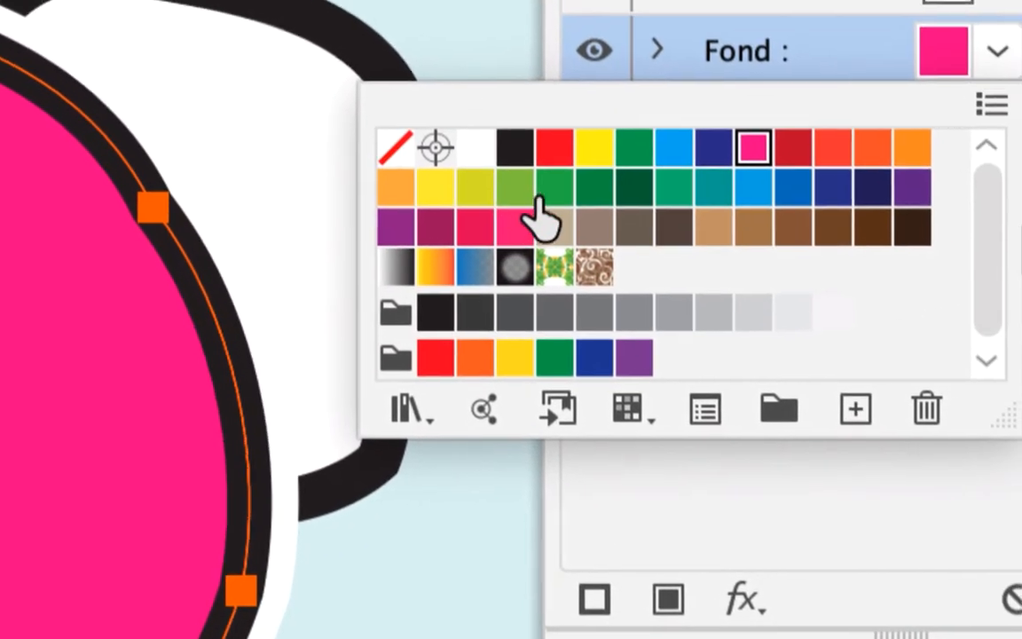
left_click(550, 190)
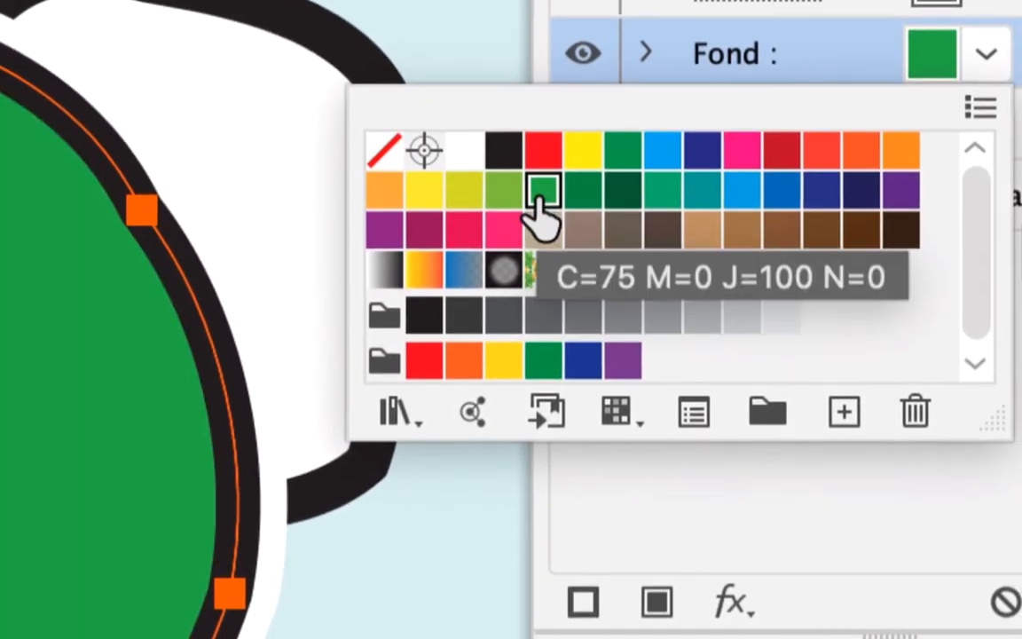
left_click(502, 192)
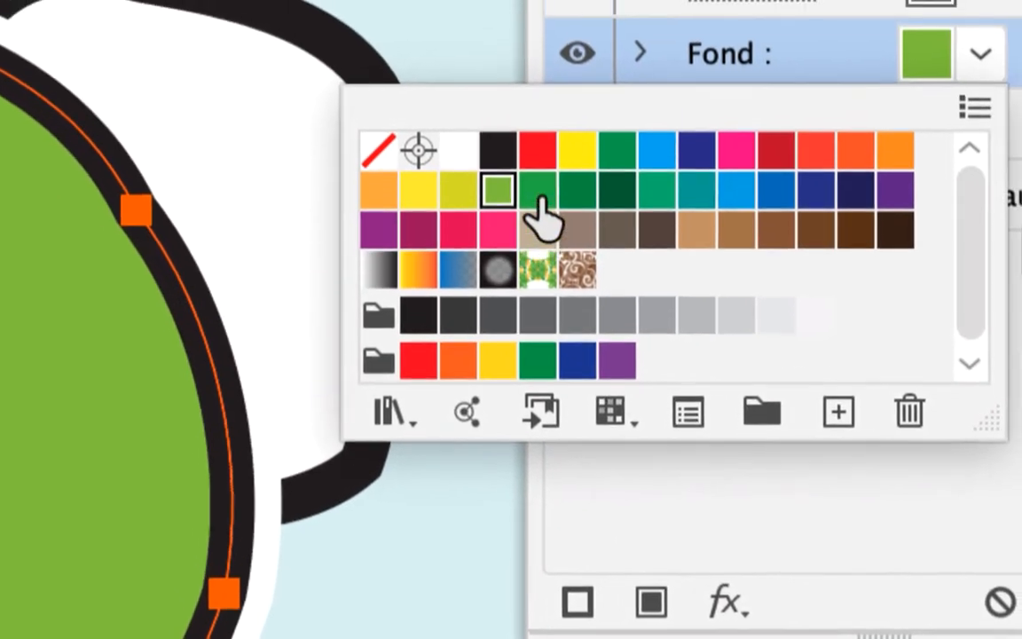
left_click(928, 128)
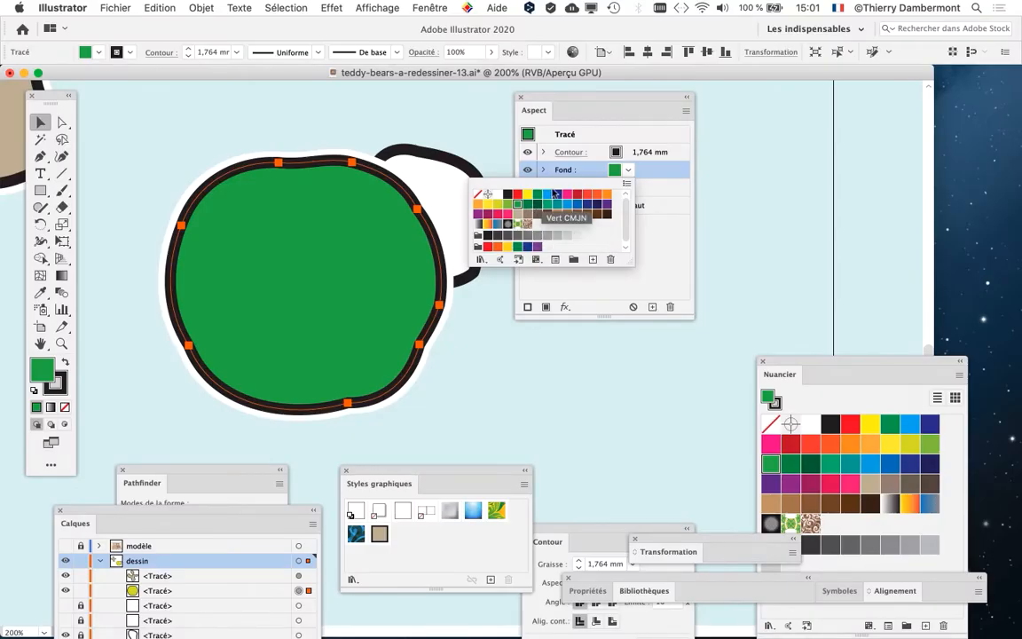
- Move the Aspect panel away from the head and place the Nuancier panel next to it
left_click(584, 98)
left_click_drag(584, 97, 663, 103)
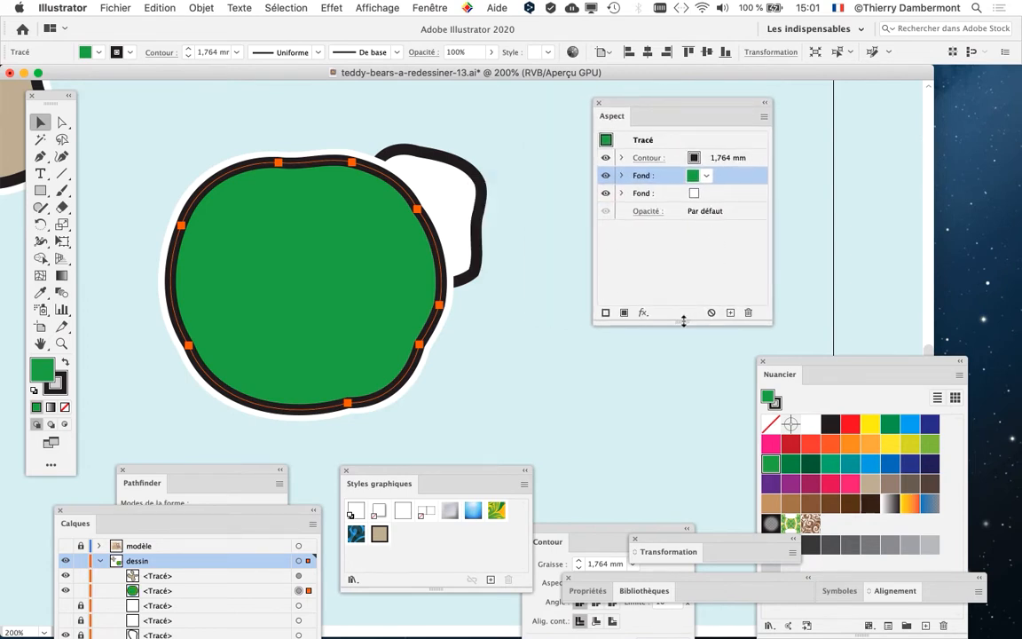
left_click_drag(814, 362, 856, 116)
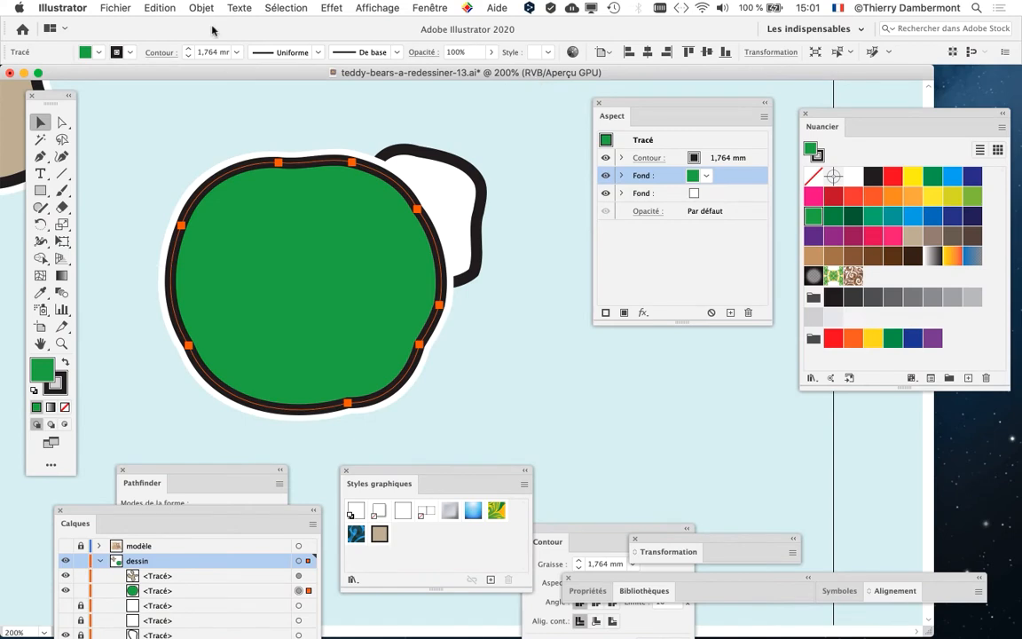
- Check the document's colour mode, keeping Couleurs RVB selected
left_click(116, 8)
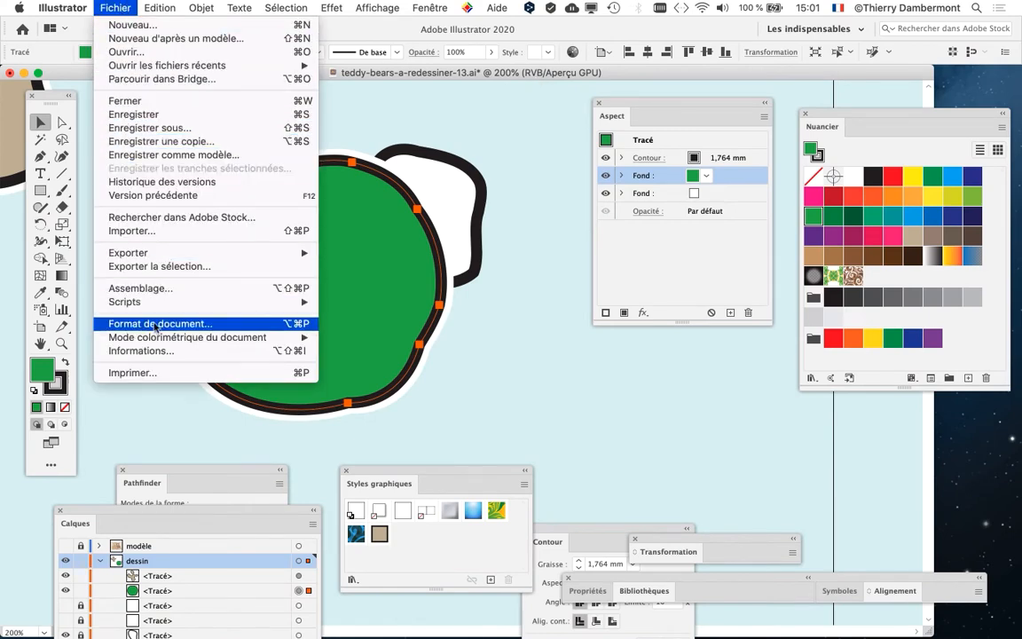
mouse_move(158, 338)
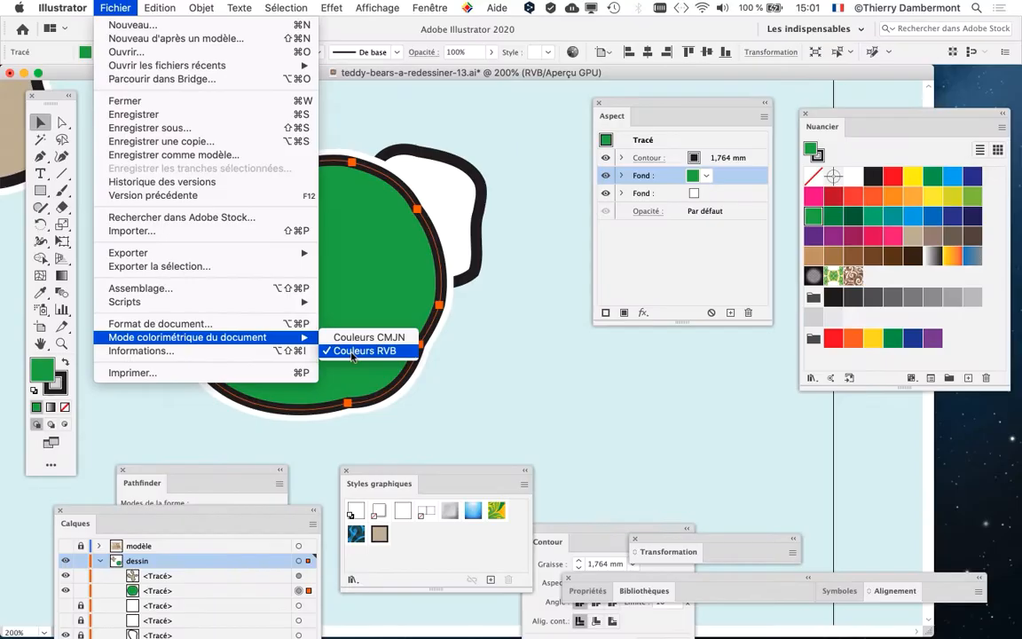
left_click(353, 353)
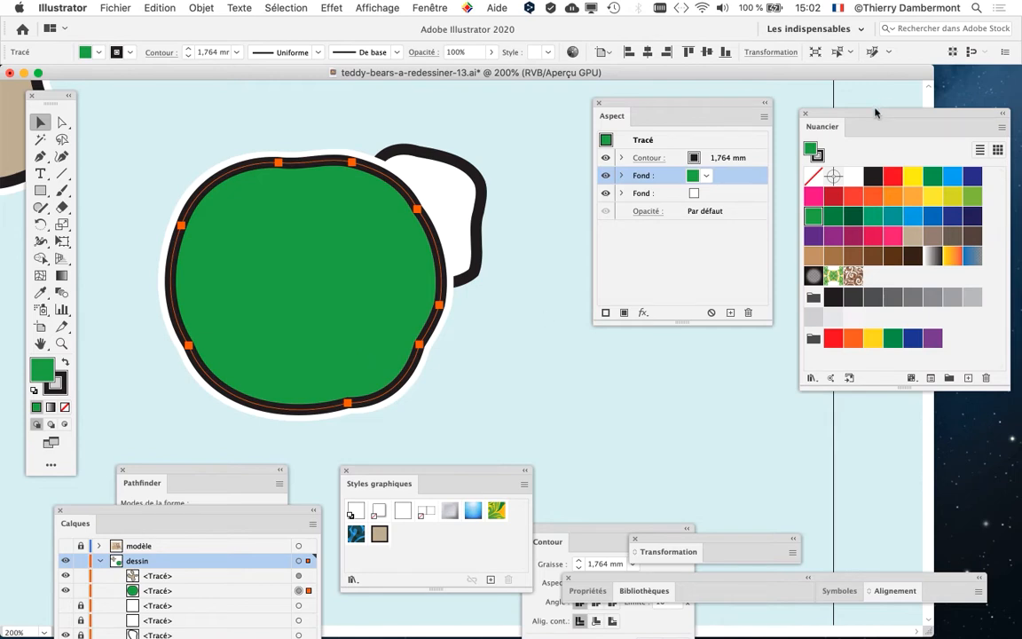
- Nudge the Nuancier panel and briefly show the swatch picker of the head's upper fill
left_click_drag(875, 112, 865, 116)
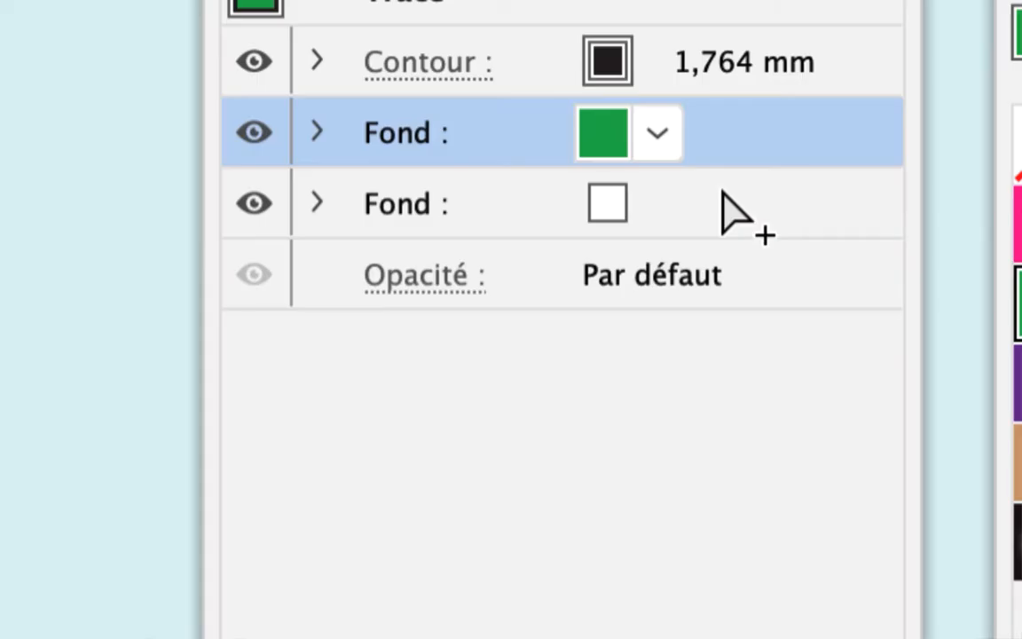
left_click(656, 133)
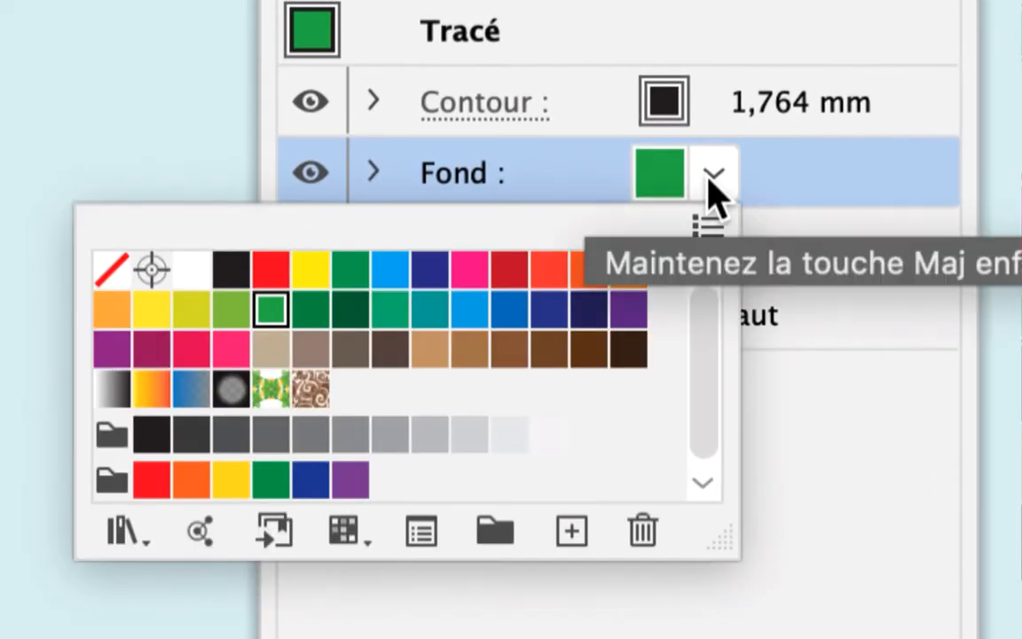
left_click(713, 191)
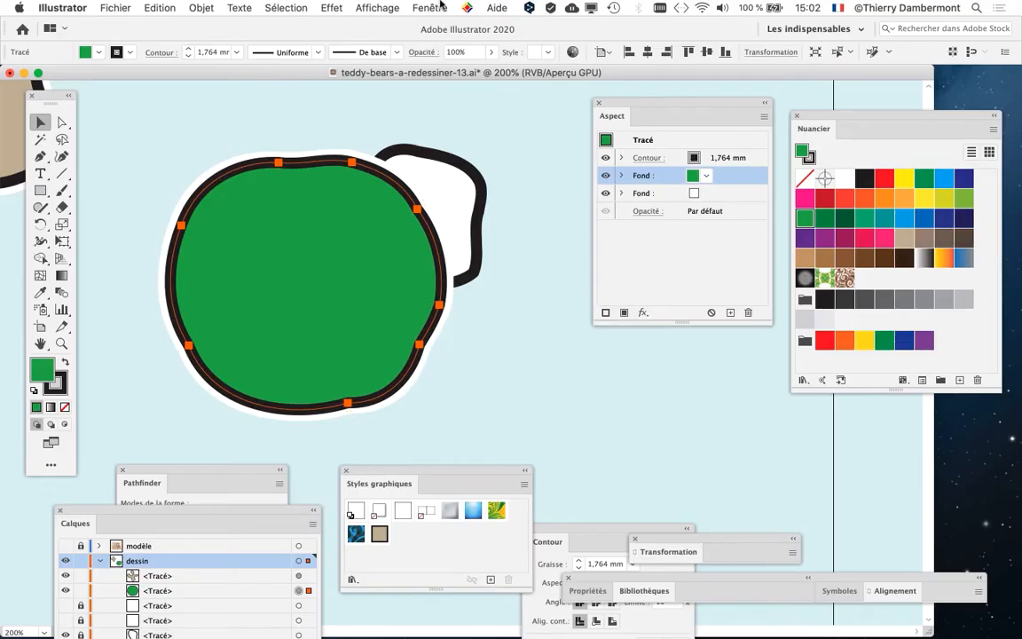
- Hide the Nuancier panel, show it again, and move it right beside the bear's head
left_click(430, 7)
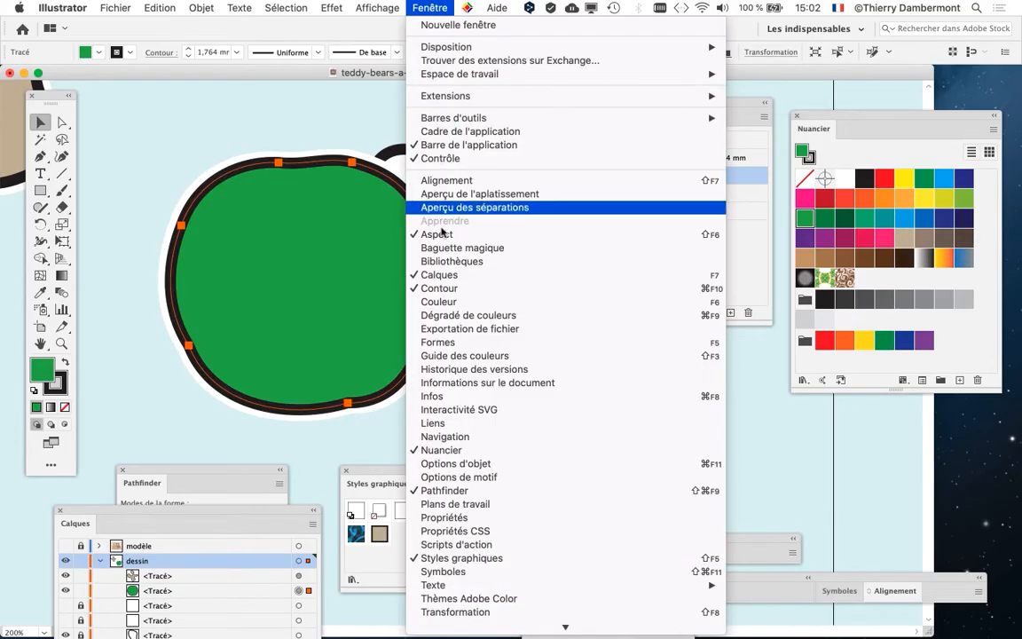
left_click(468, 449)
left_click(430, 8)
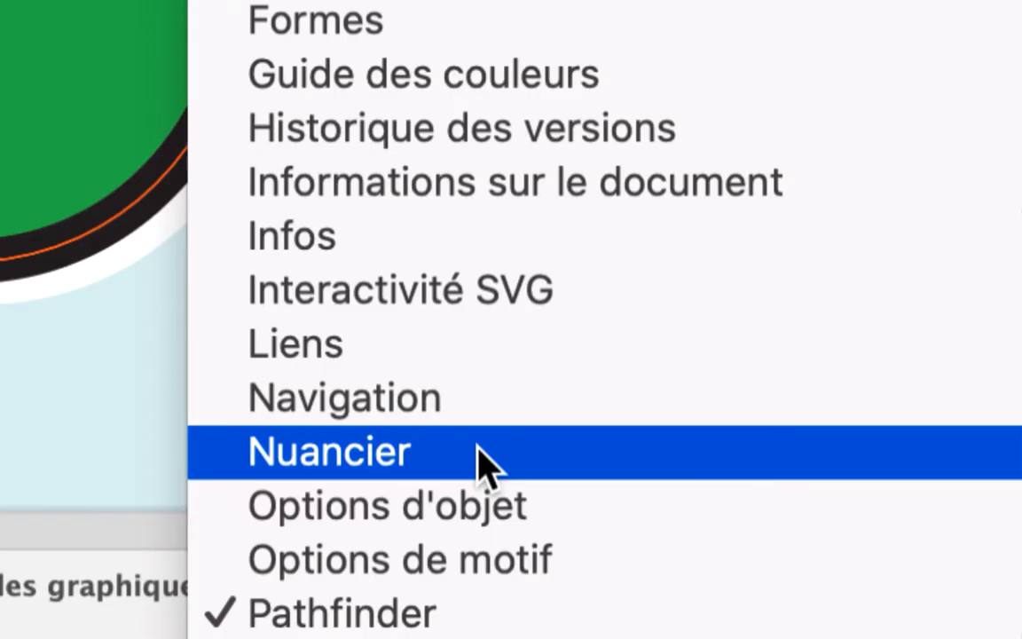
left_click(478, 451)
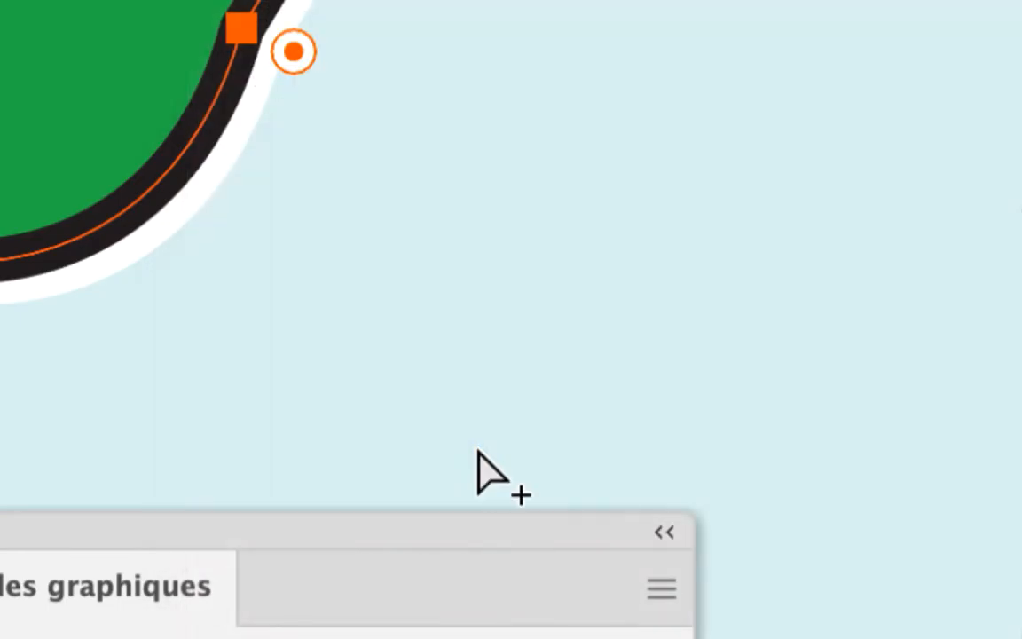
left_click_drag(876, 114, 557, 78)
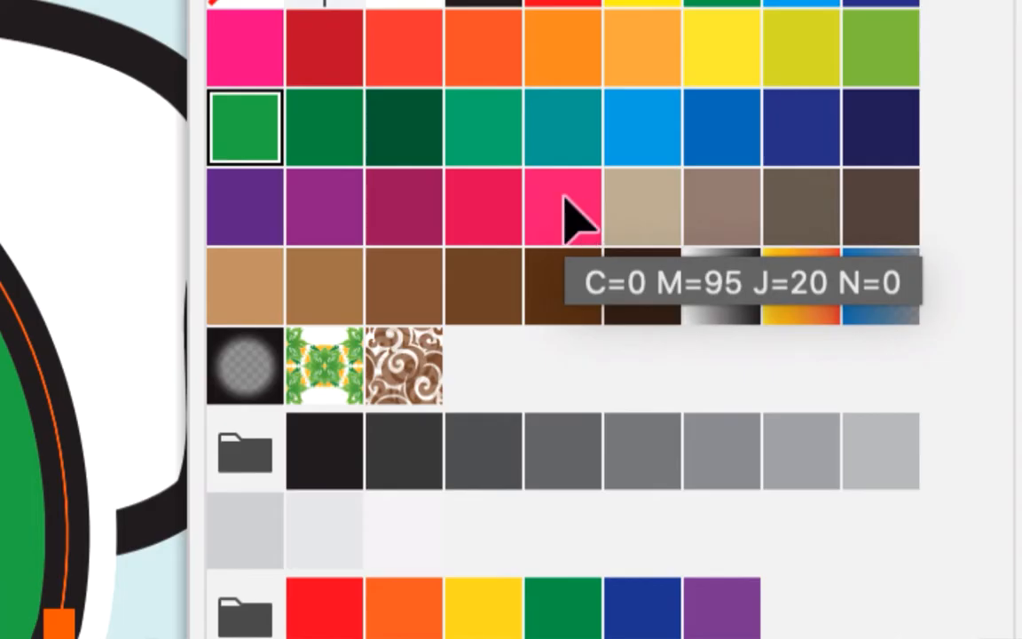
- Try pink and bright blue swatches on the head's upper fill, ending with the light brown swatch
left_click(565, 201)
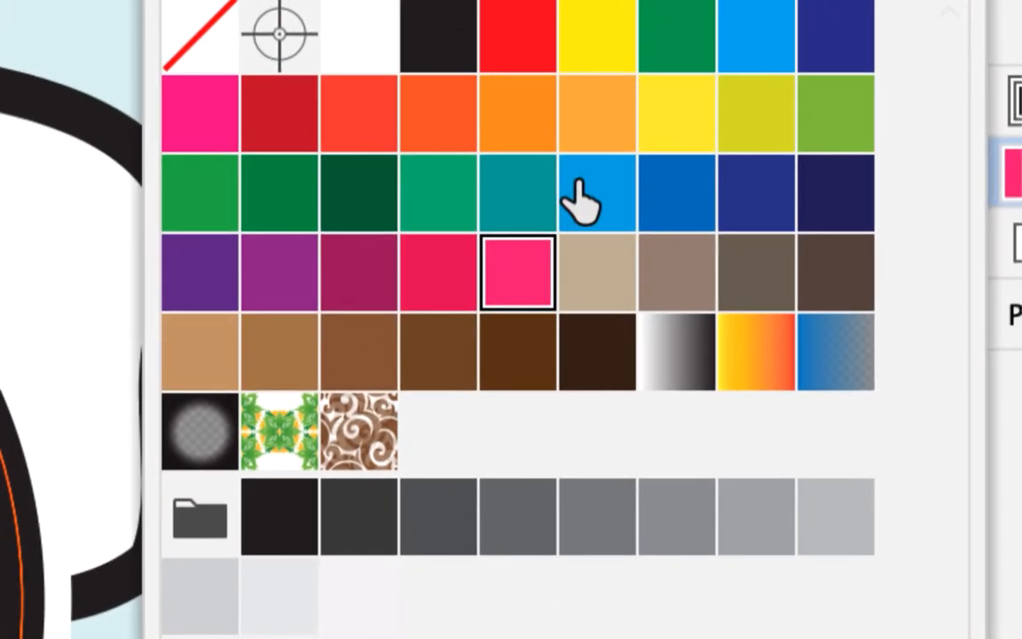
left_click(695, 133)
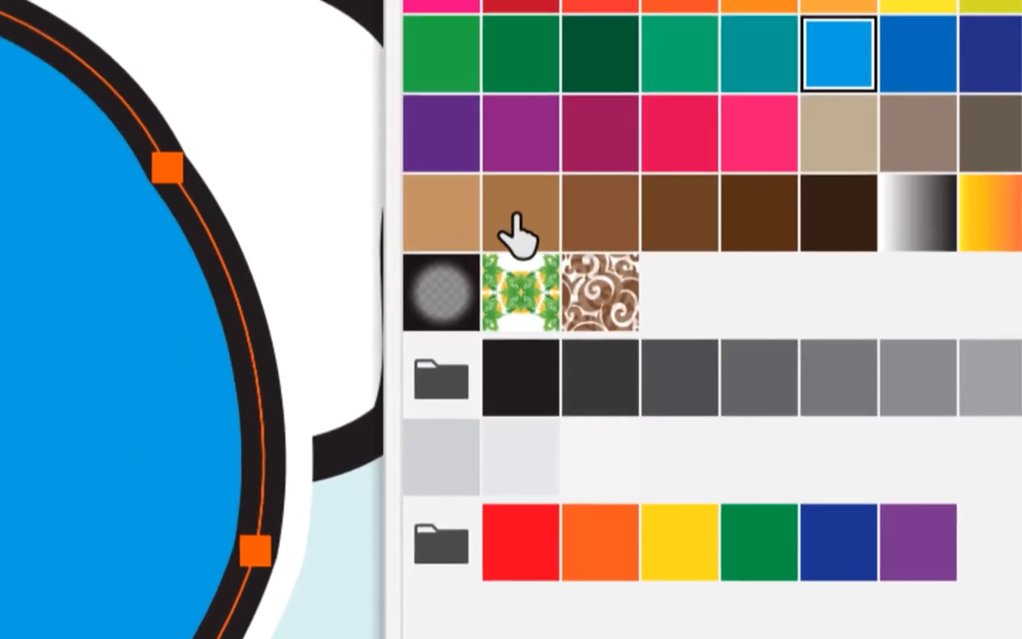
left_click(205, 305)
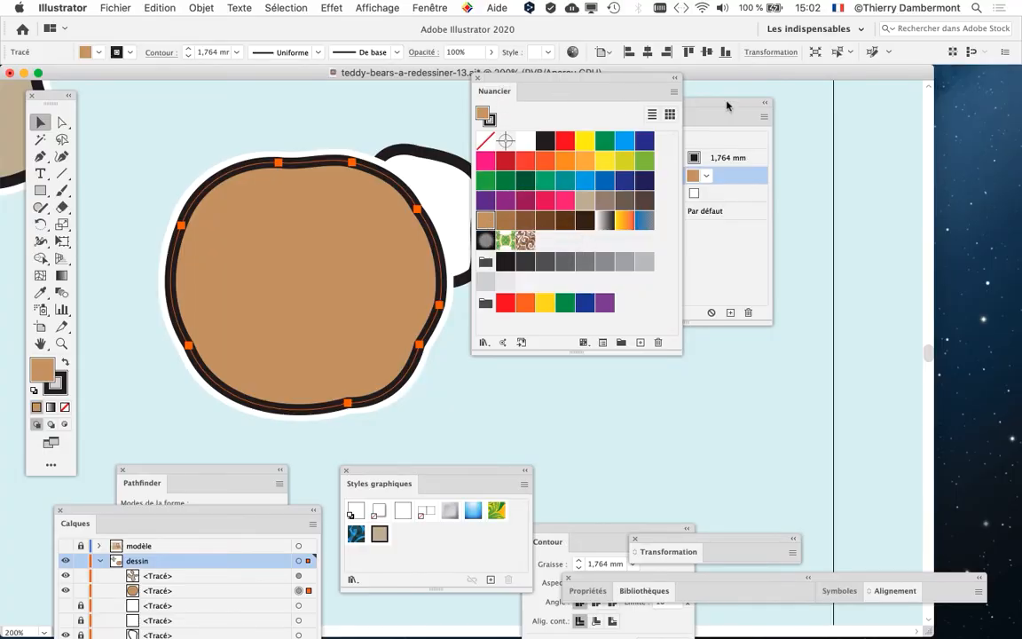
- Move the Aspect panel below the artwork area and shift the Nuancier panel clear of the bear's ear
left_click_drag(726, 110, 730, 463)
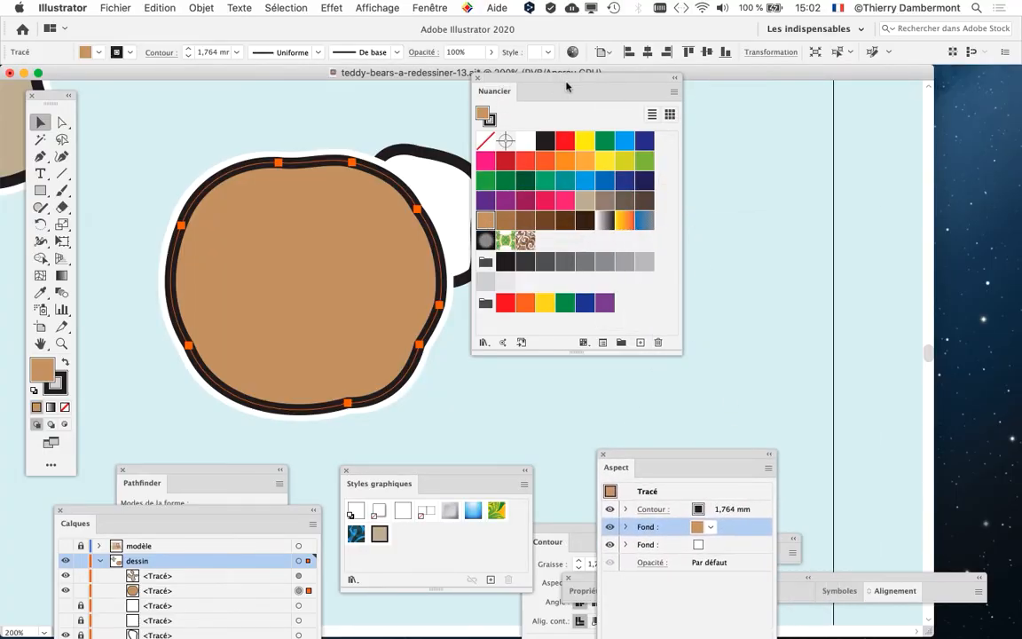
left_click_drag(568, 84, 630, 103)
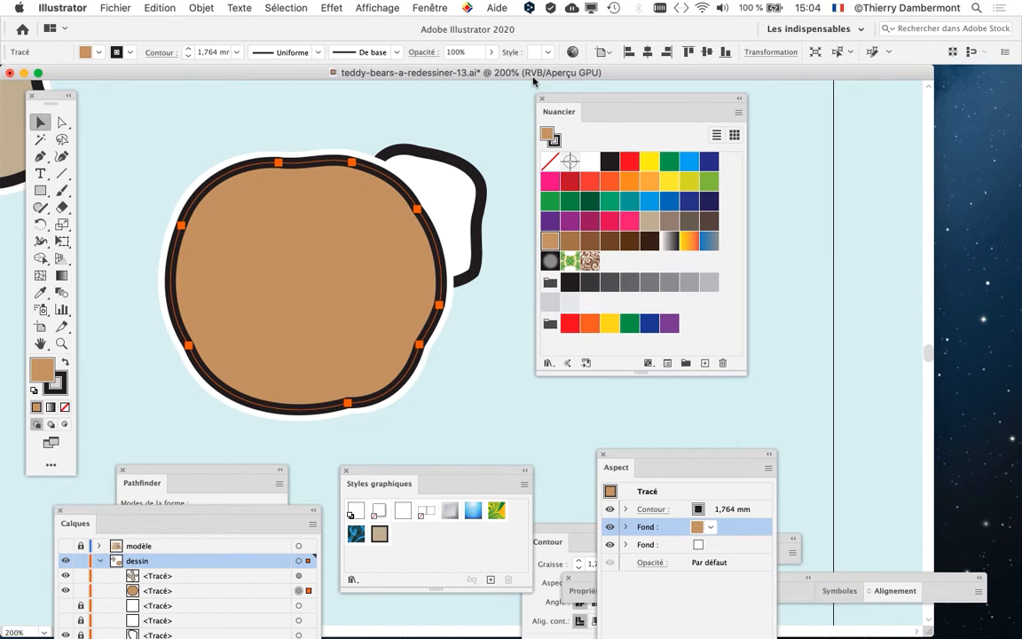
mouse_move(556, 101)
left_mouse_down()
mouse_move(789, 100)
mouse_move(566, 113)
left_mouse_up()
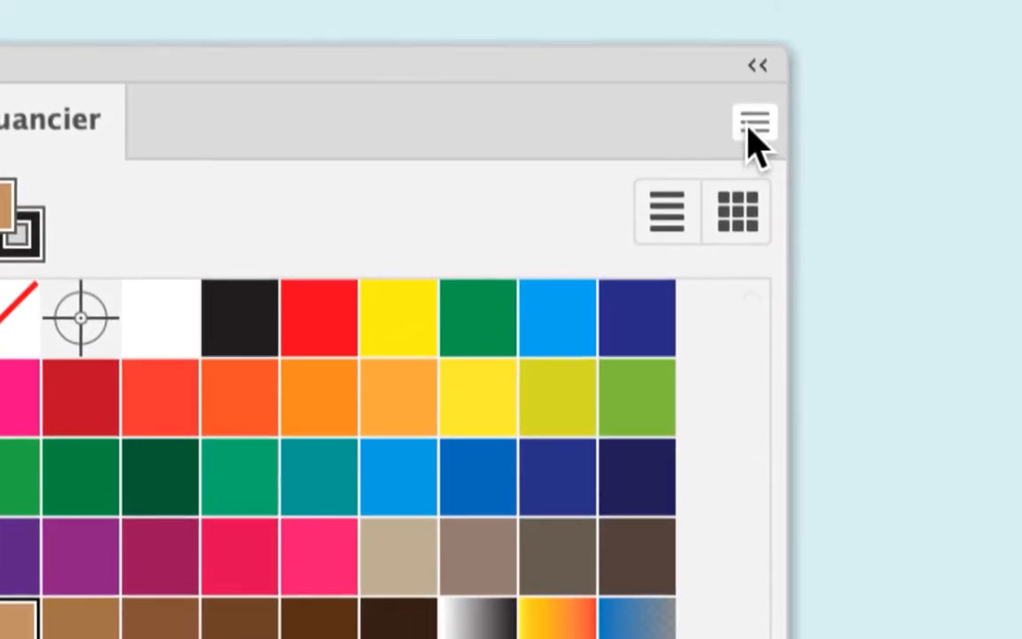
- Create a new global RVB process-colour swatch with the values R=0 V=255 B=0
left_click(749, 129)
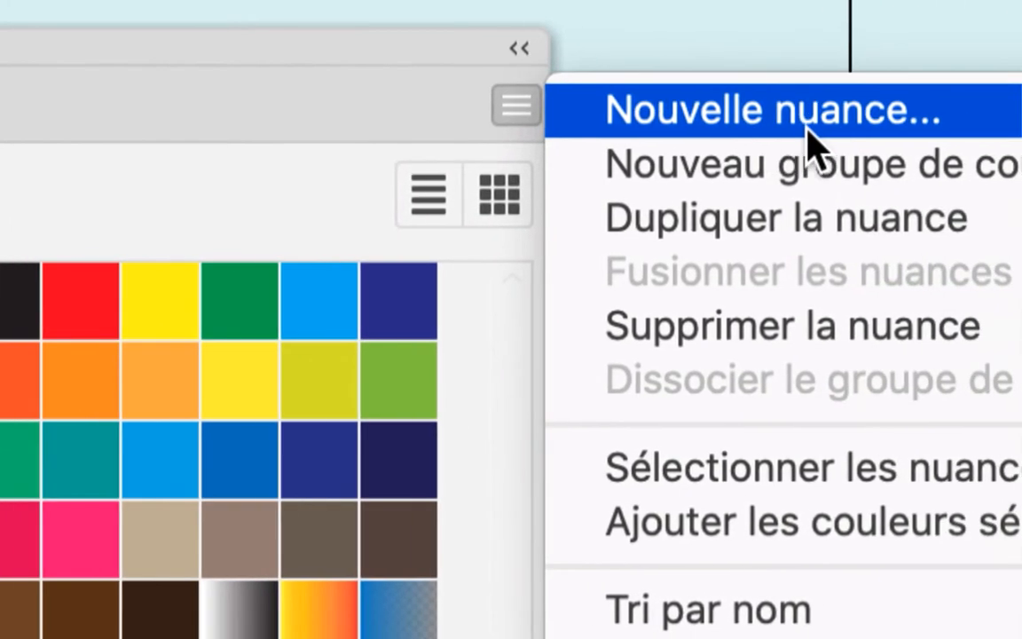
left_click(814, 140)
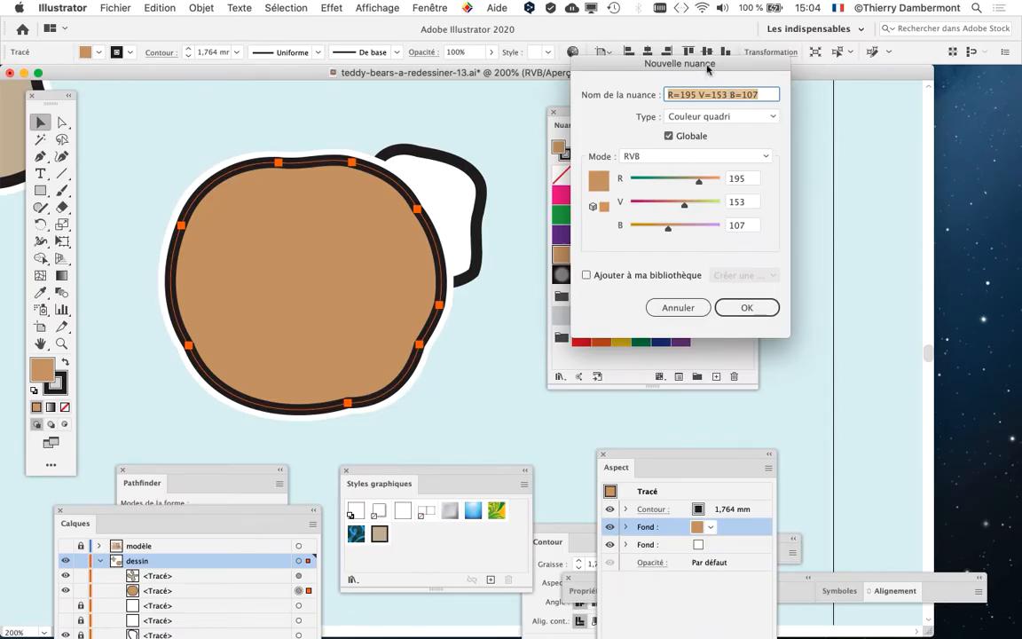
left_click_drag(709, 68, 854, 92)
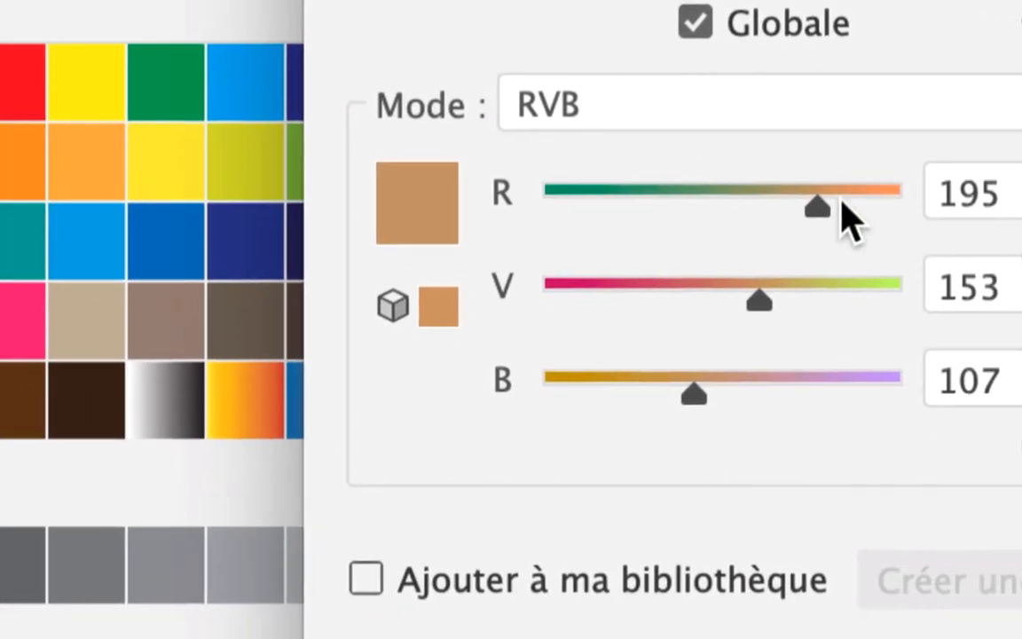
left_click_drag(957, 277, 666, 282)
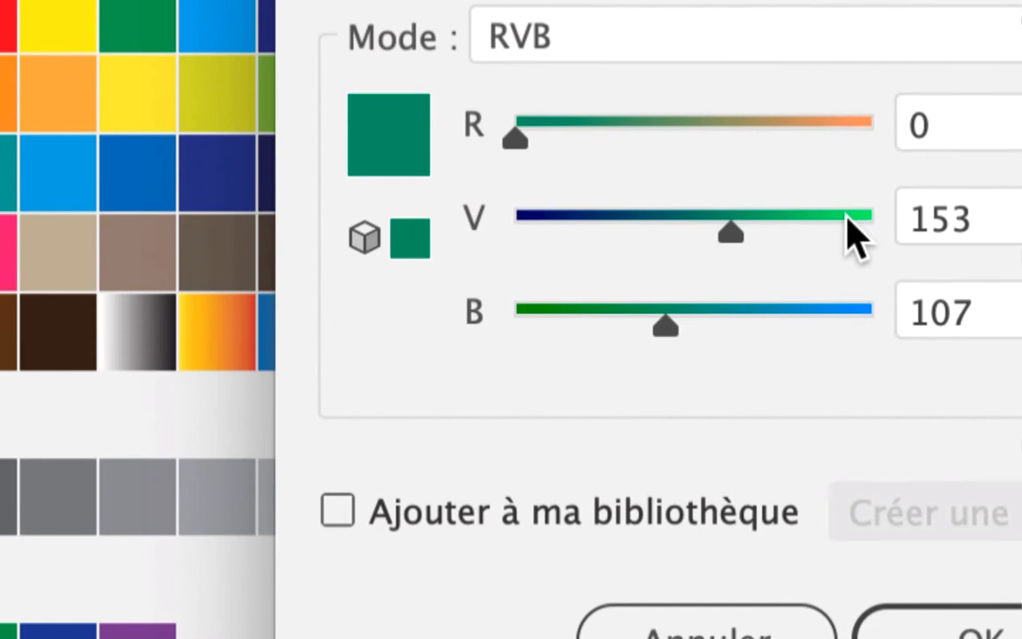
left_click(855, 228)
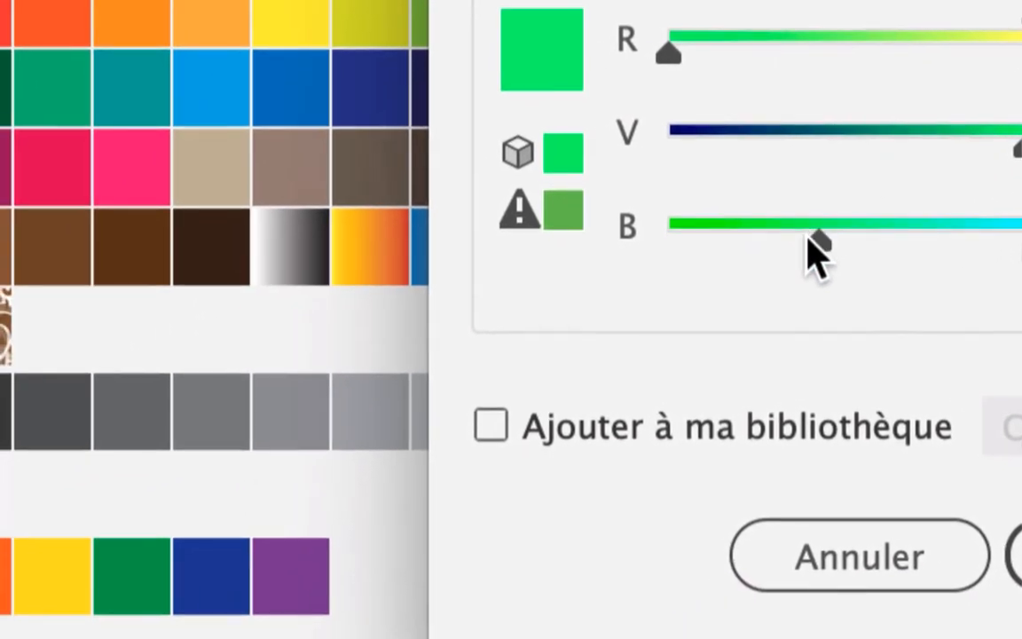
left_click_drag(716, 282, 568, 282)
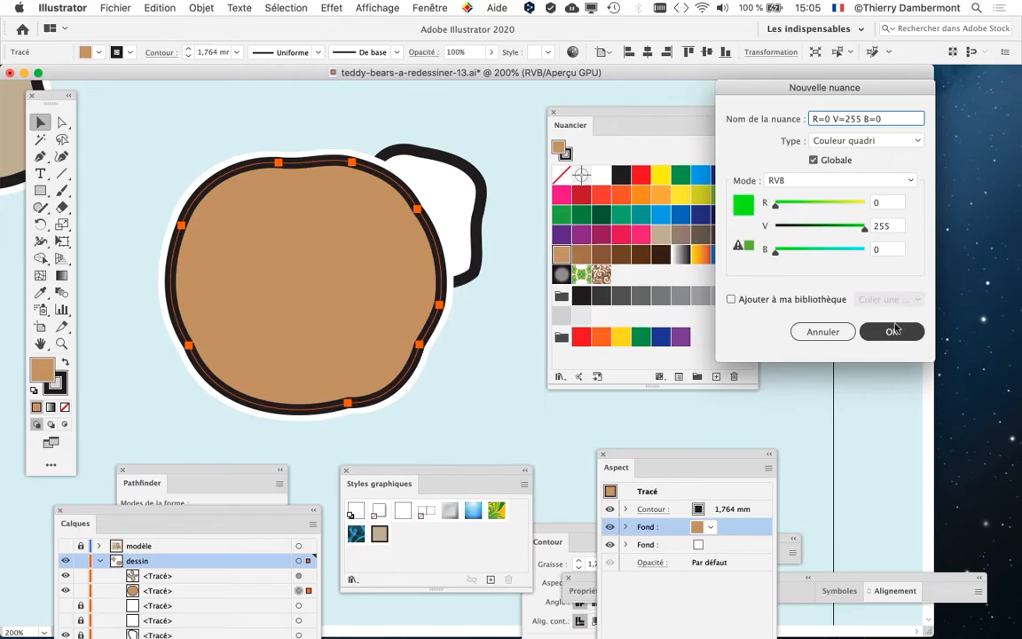
left_click(894, 331)
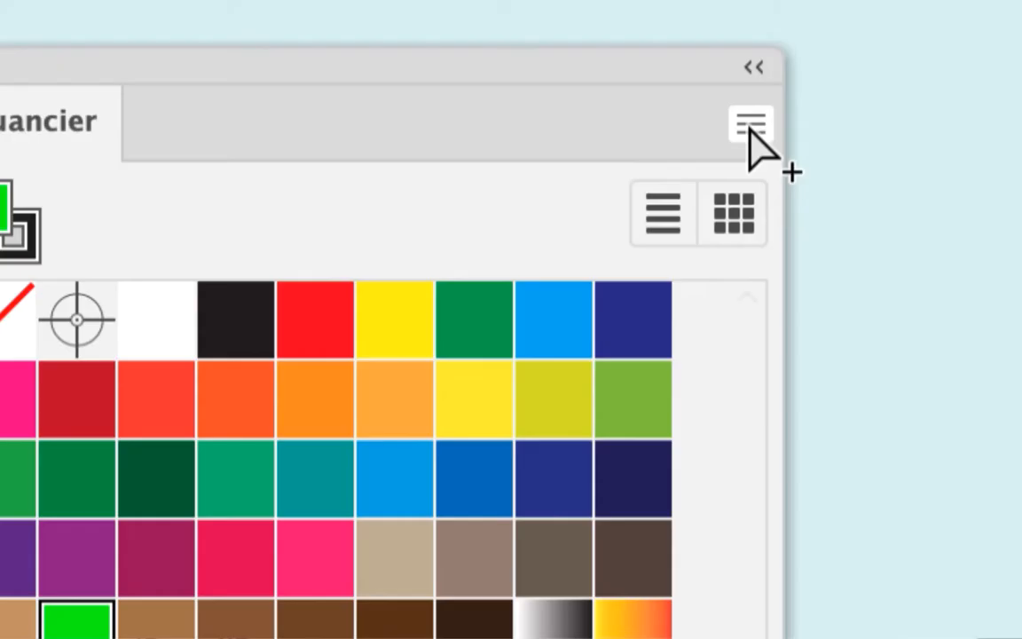
- Create a second new global swatch in RVB mode with the values R=255 V=0 B=255
left_click(750, 125)
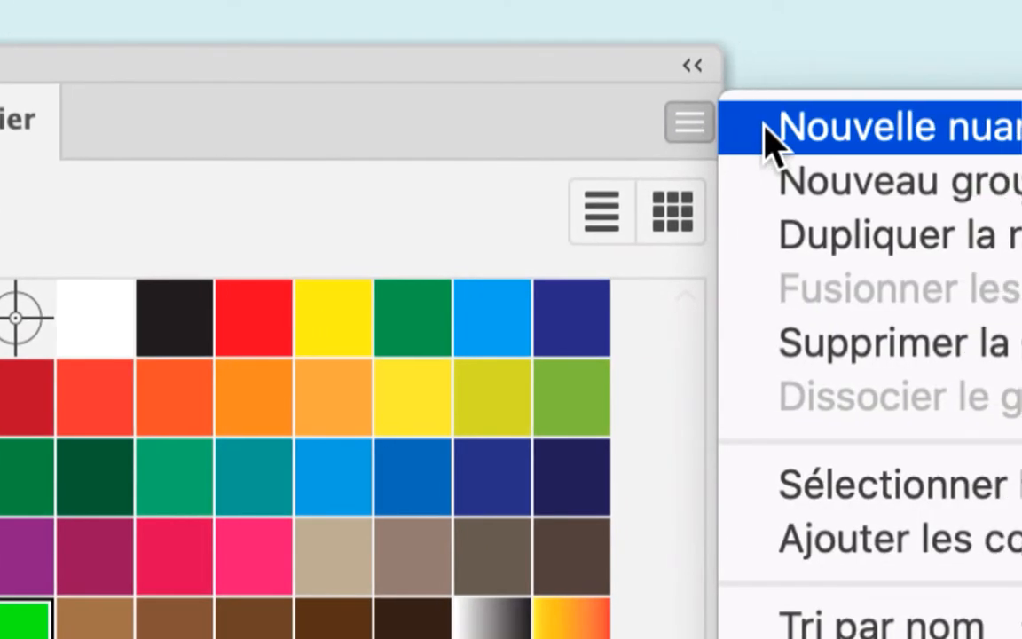
left_click(766, 129)
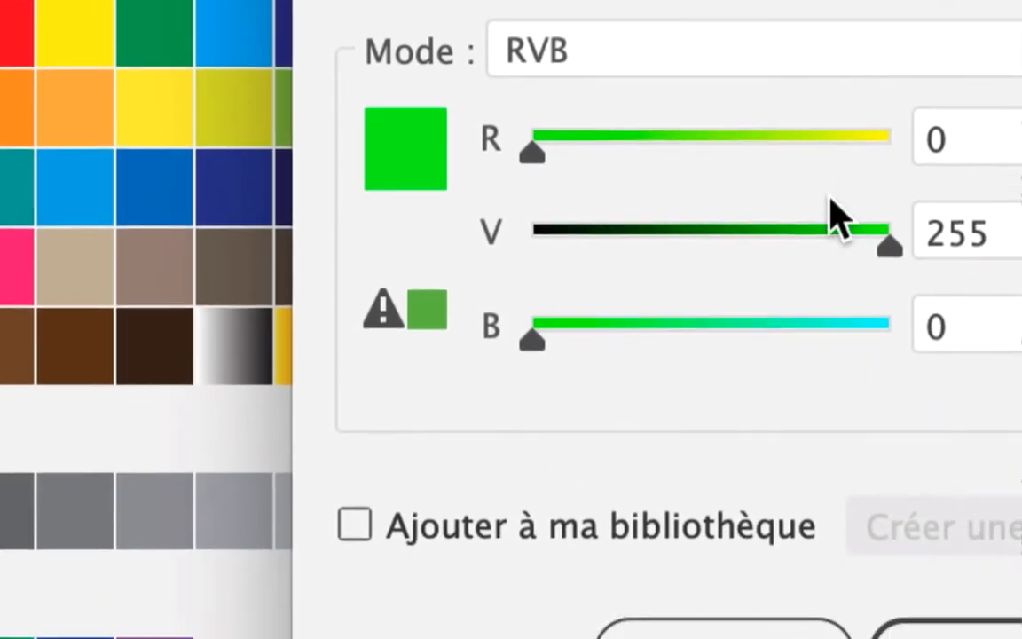
left_click_drag(997, 332, 637, 324)
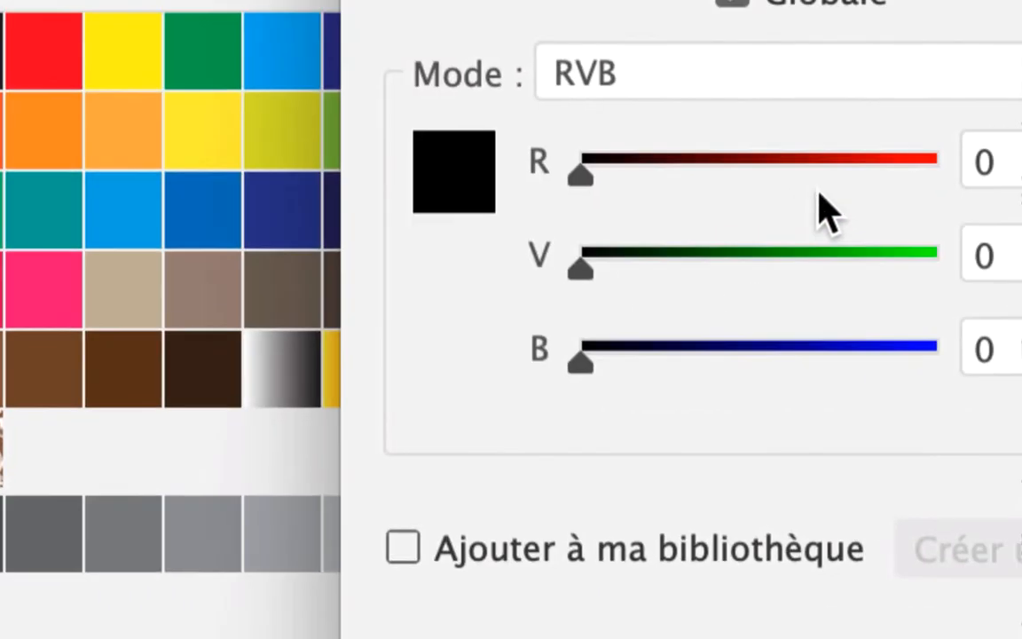
left_click(937, 175)
left_click(938, 359)
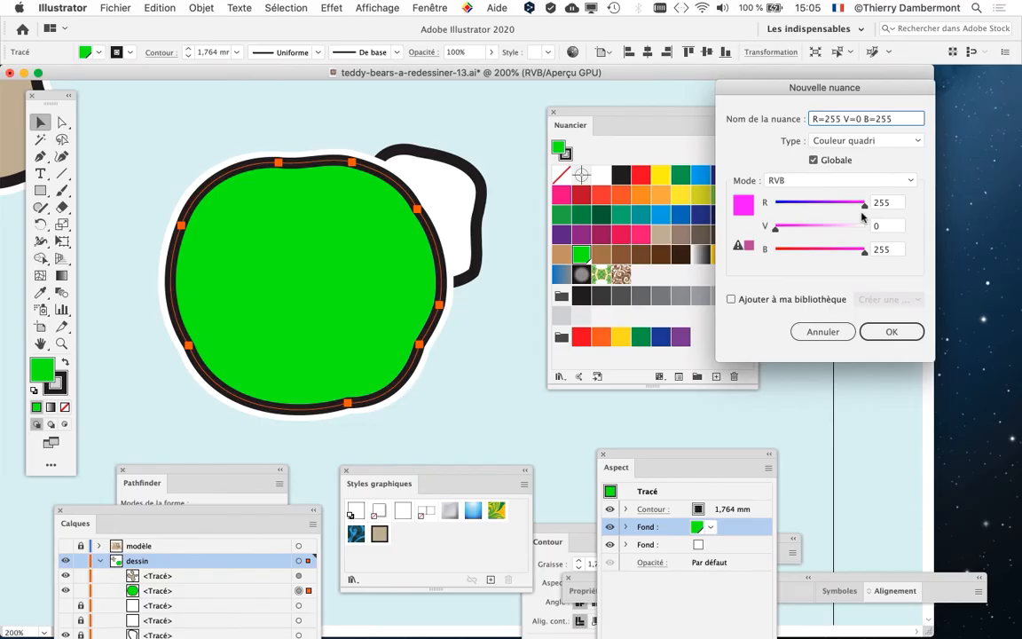
left_click(891, 331)
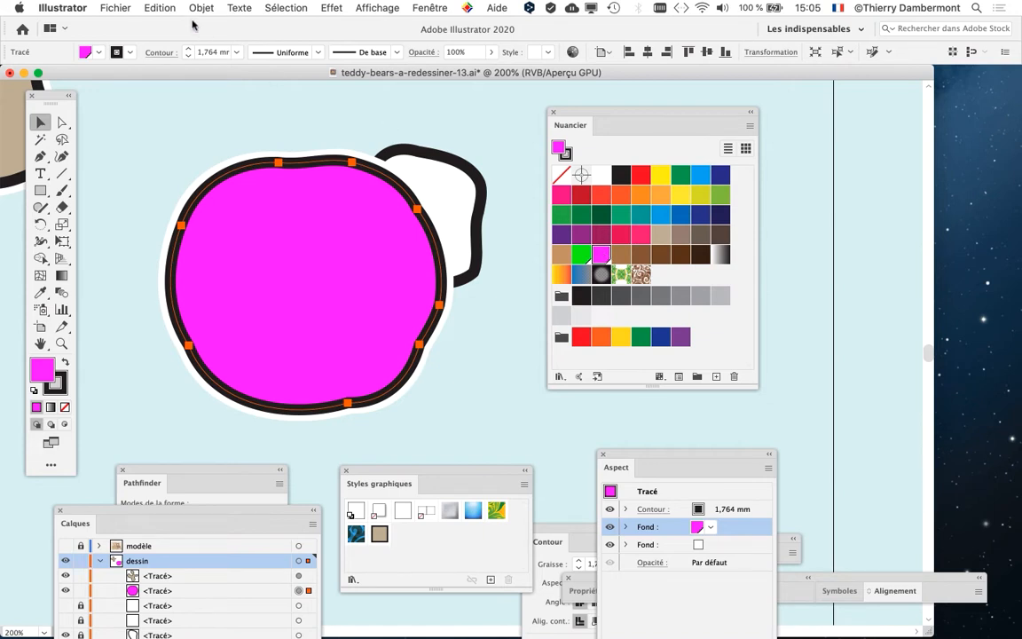
- Check the document's colour mode options, Couleurs CMJN and Couleurs RVB
left_click(115, 8)
mouse_move(175, 345)
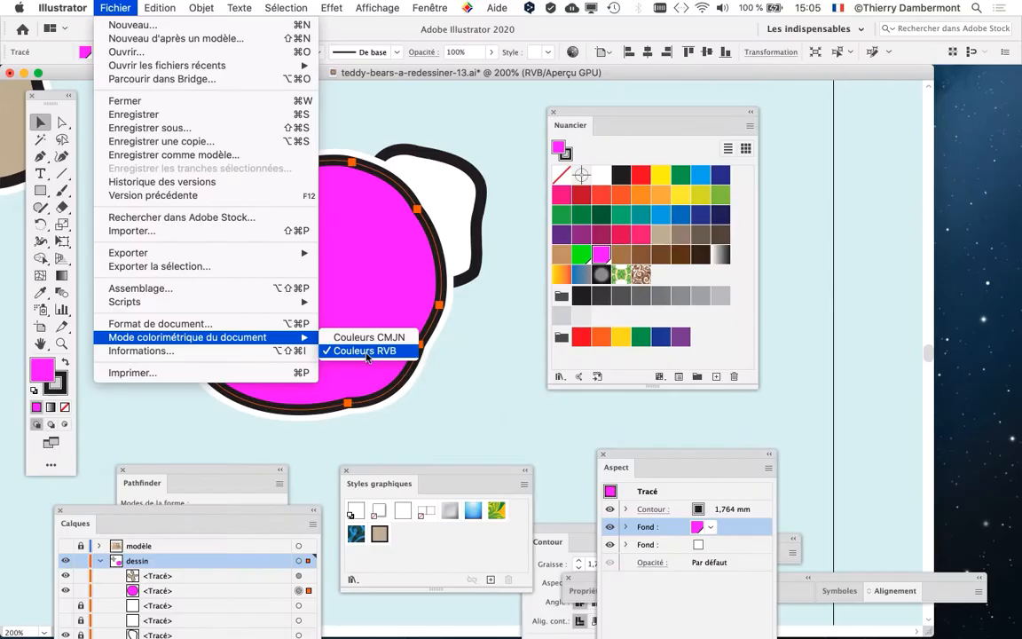
left_click(495, 351)
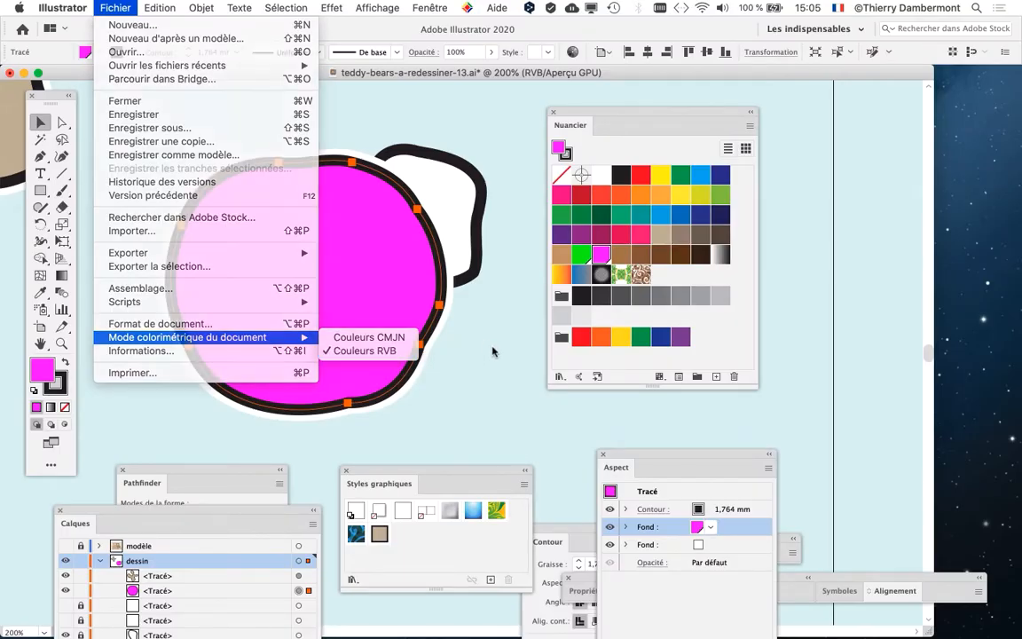
- Move the Nuancier panel aside, bring the Aspect panel beside the bear's head and expand the head's white lower fill
left_click_drag(603, 110, 845, 98)
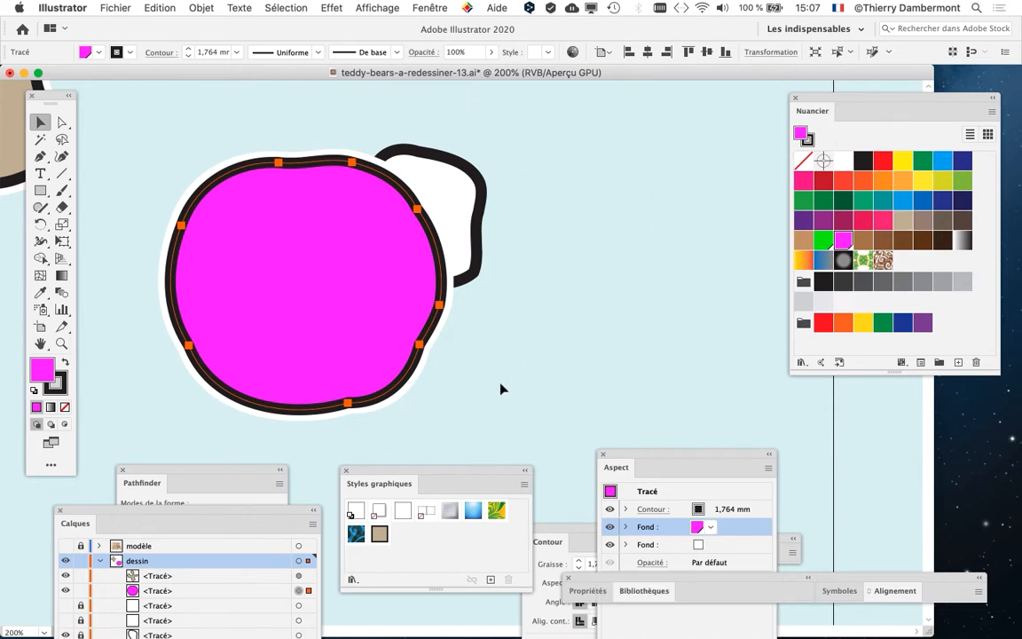
left_click_drag(627, 456, 534, 138)
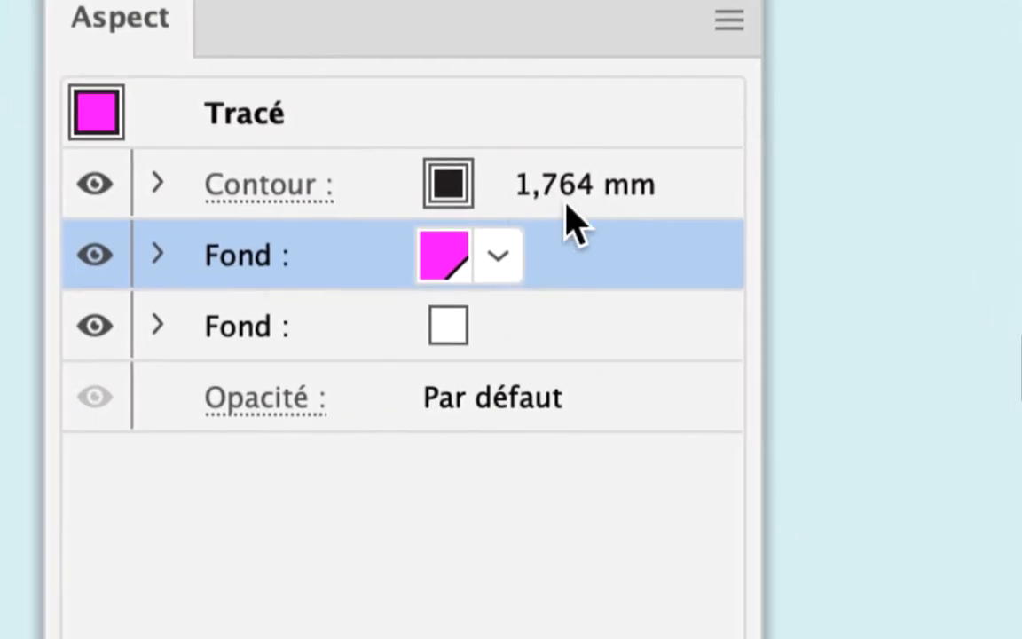
left_click(574, 246)
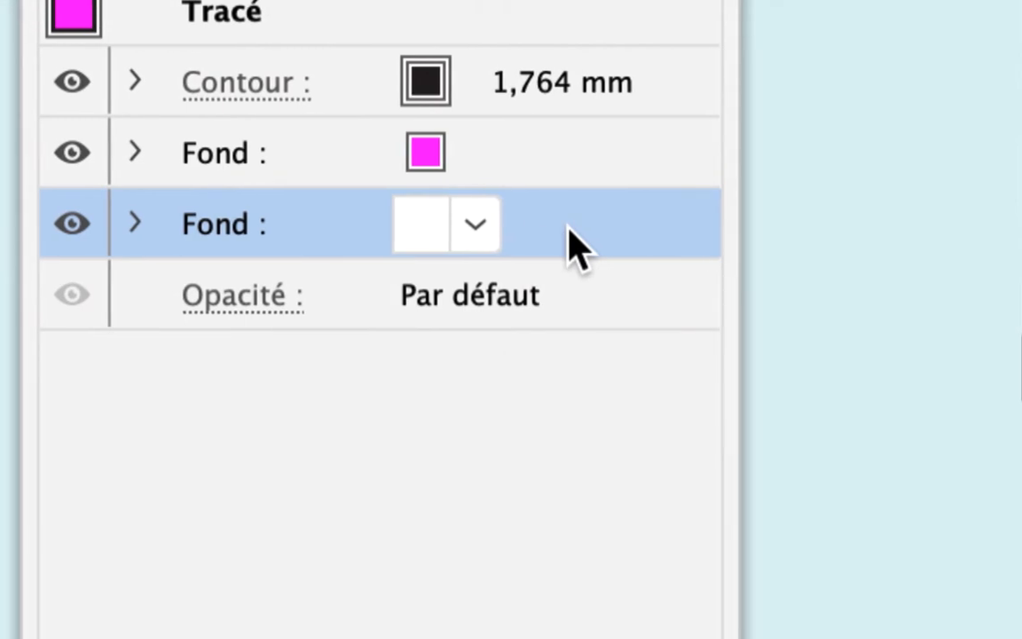
left_click(479, 227)
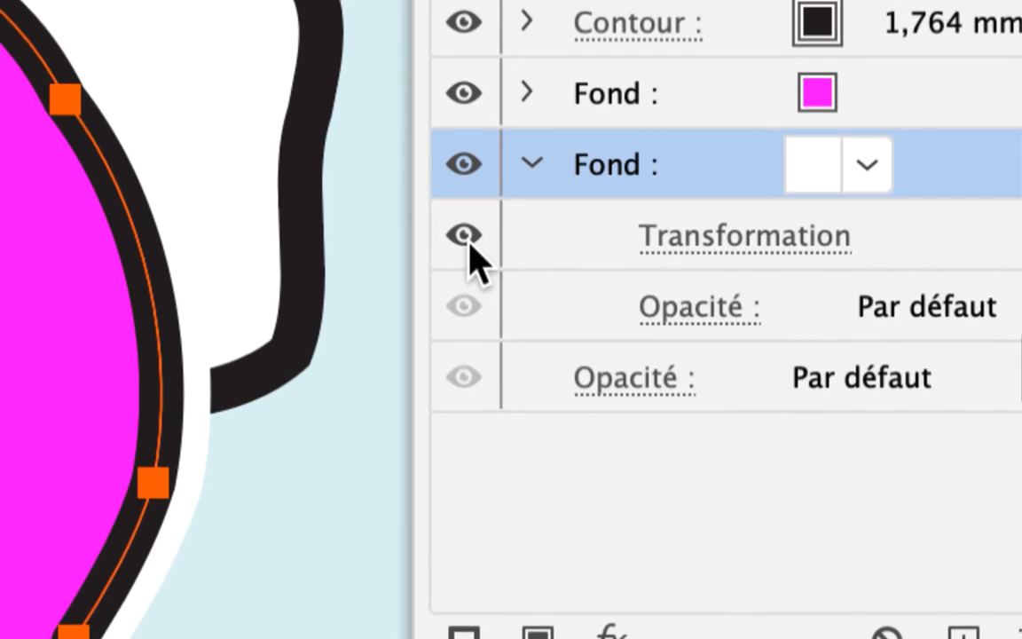
left_click(275, 241)
- Toggle the white fill's Transformation effect off and on, and review the effect's settings without changing them
left_click(464, 238)
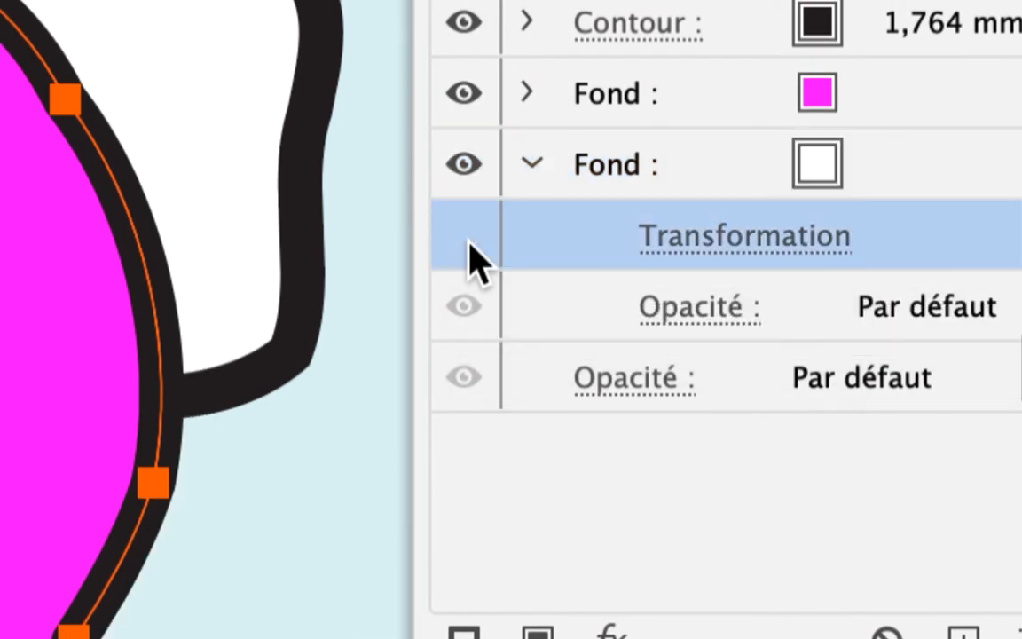
left_click(469, 241)
left_click(465, 236)
left_click(469, 251)
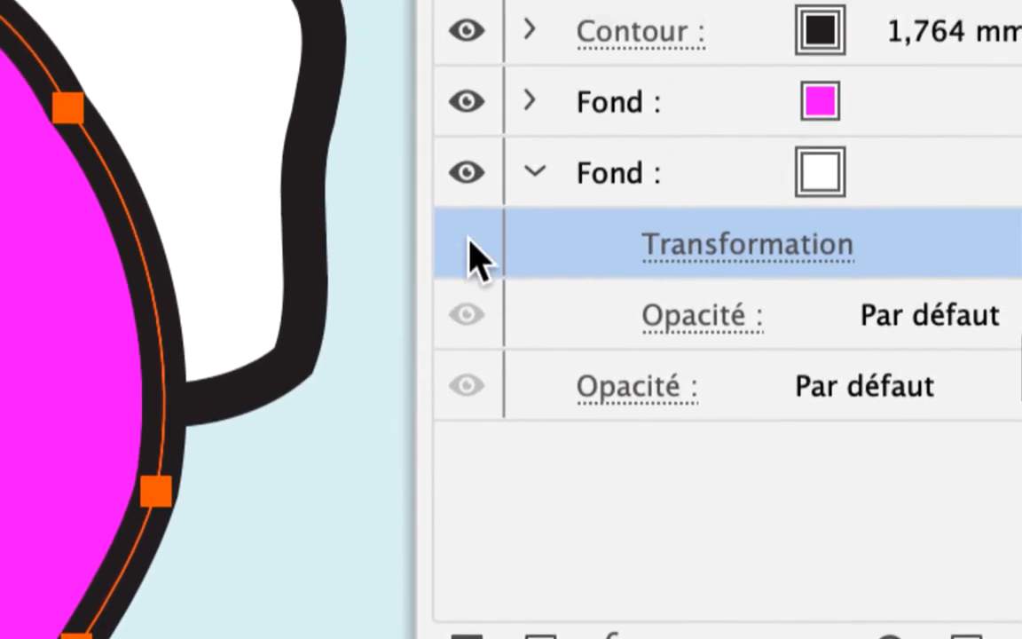
left_click(494, 188)
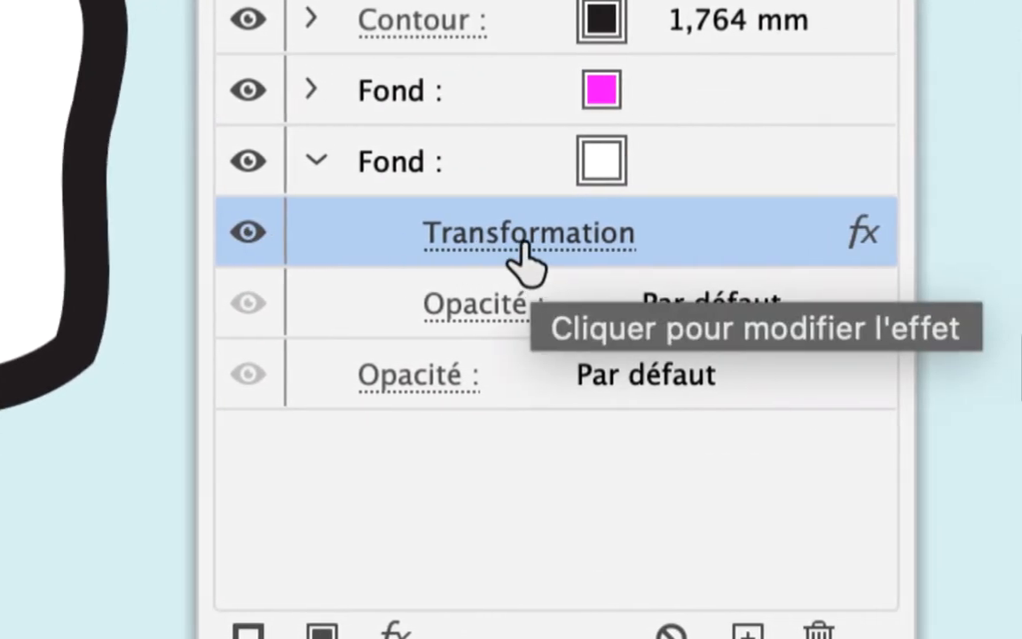
left_click(504, 235)
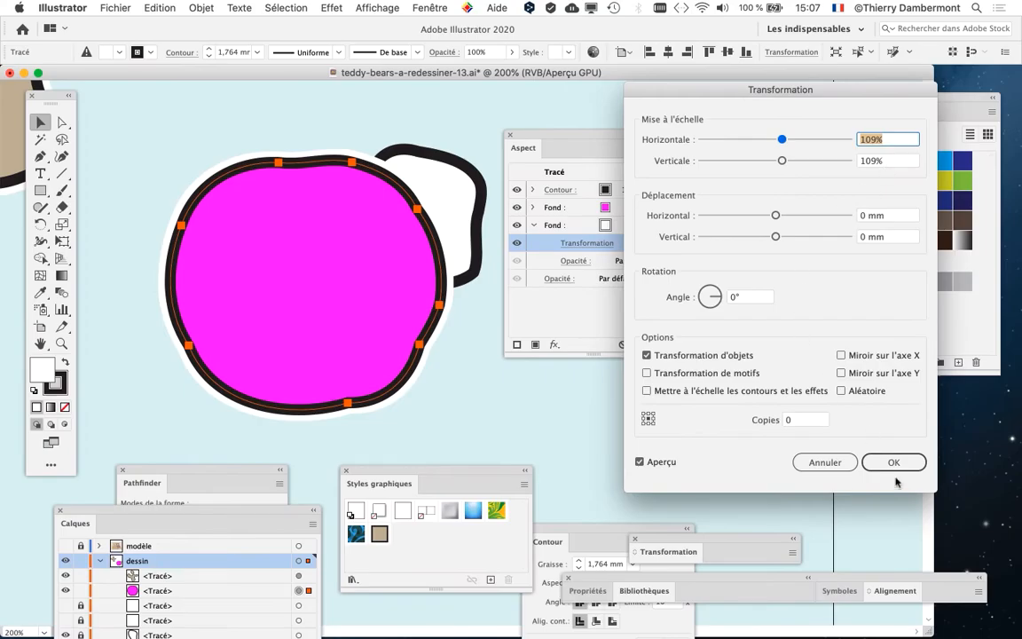
left_click(824, 462)
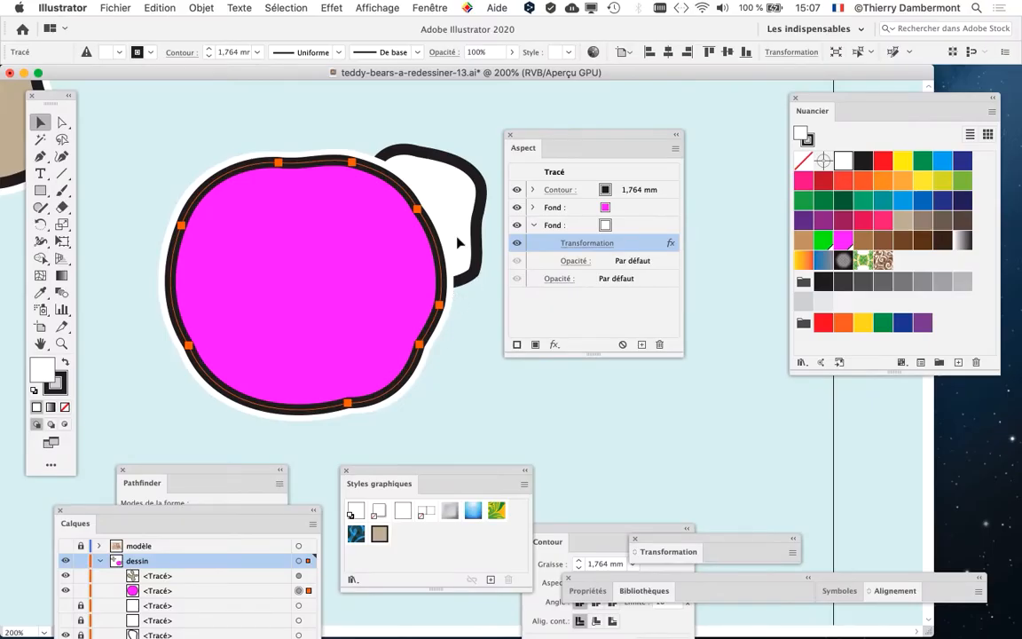
- Select the beige body shape above the head and place the Aspect panel just beside it
left_click_drag(562, 136, 707, 132)
left_click_drag(372, 224, 603, 375)
left_click_drag(472, 202, 497, 250)
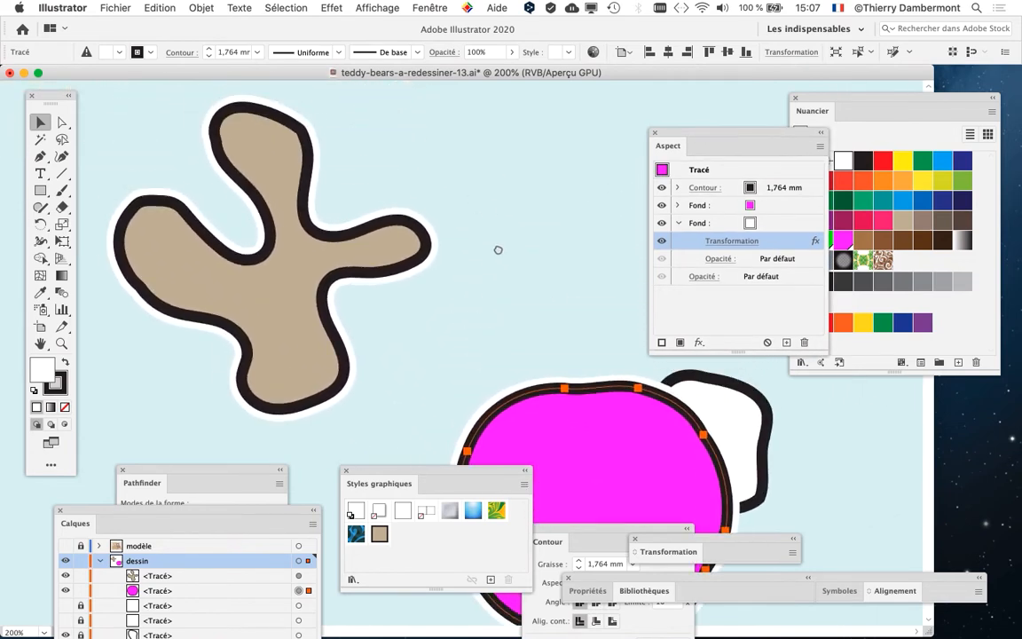
left_click(284, 195)
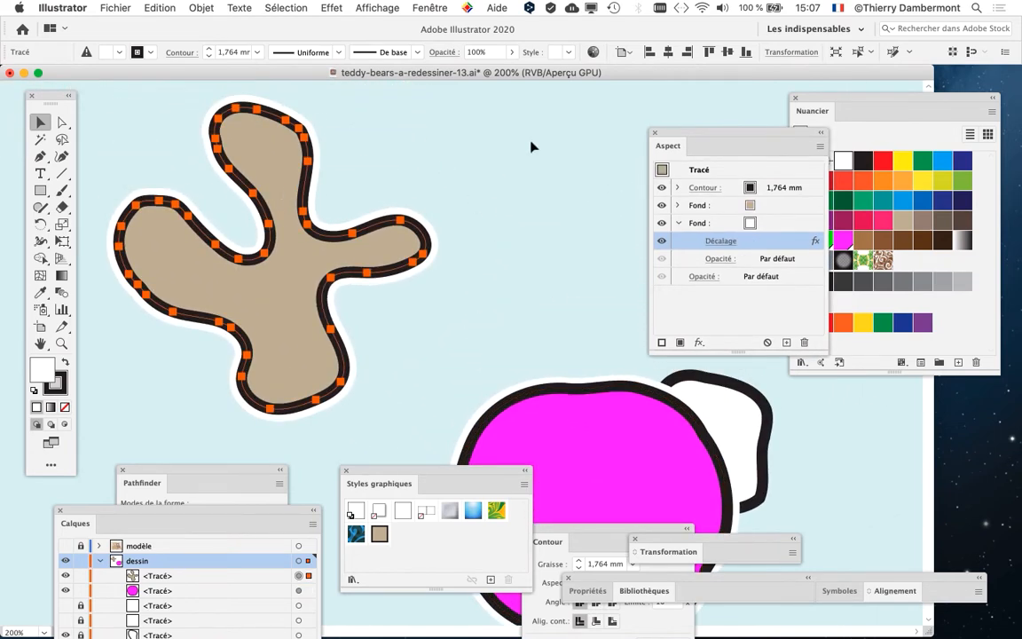
left_click_drag(671, 132, 493, 89)
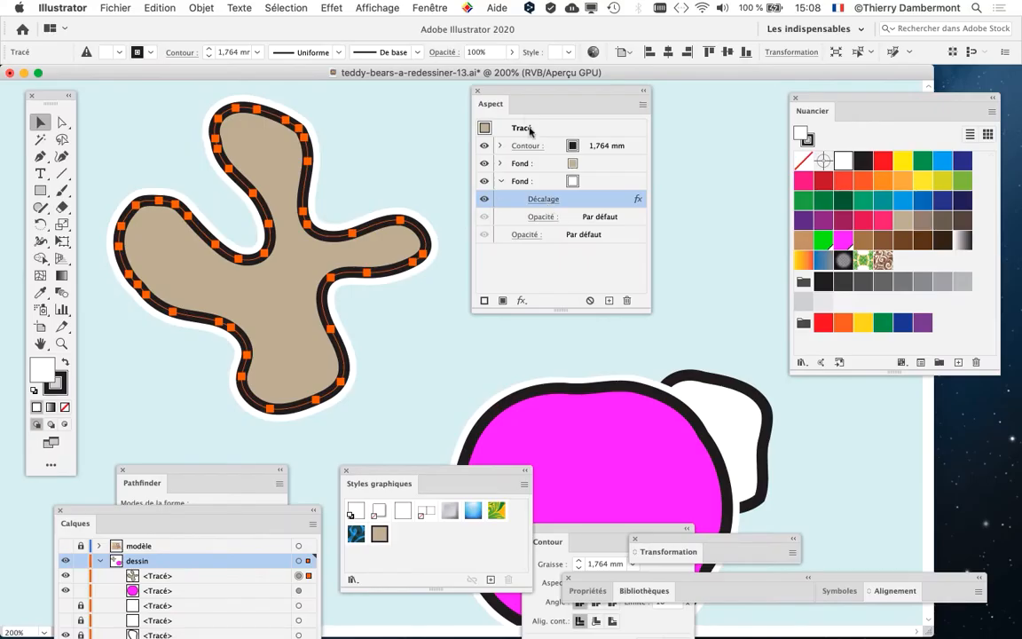
left_click_drag(518, 96, 507, 88)
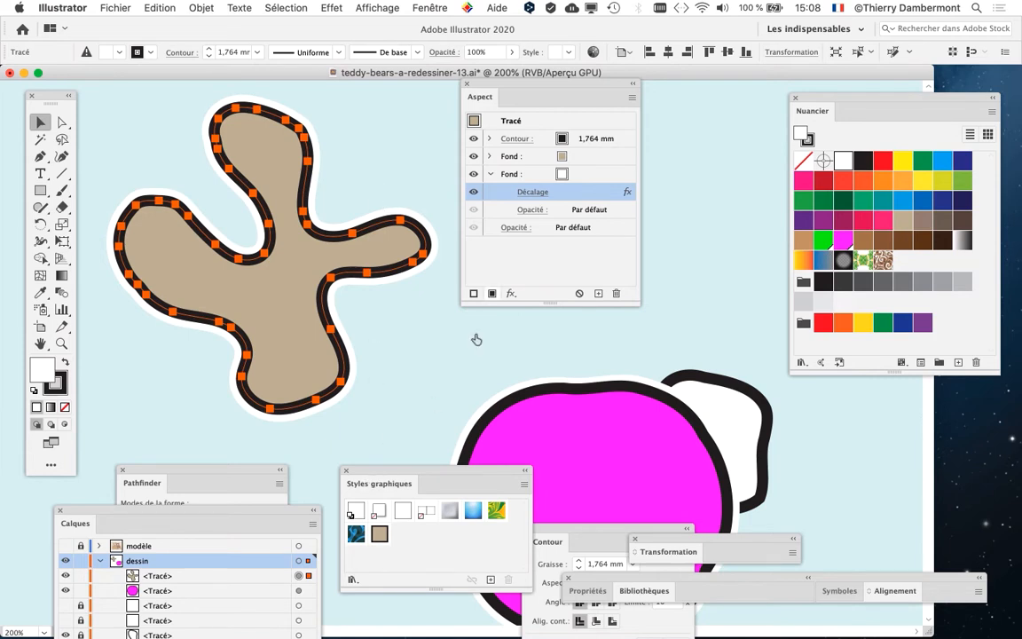
- Move the Aspect panel over the body shape, then hide the Styles graphiques panel and show it again
left_click_drag(533, 85, 198, 107)
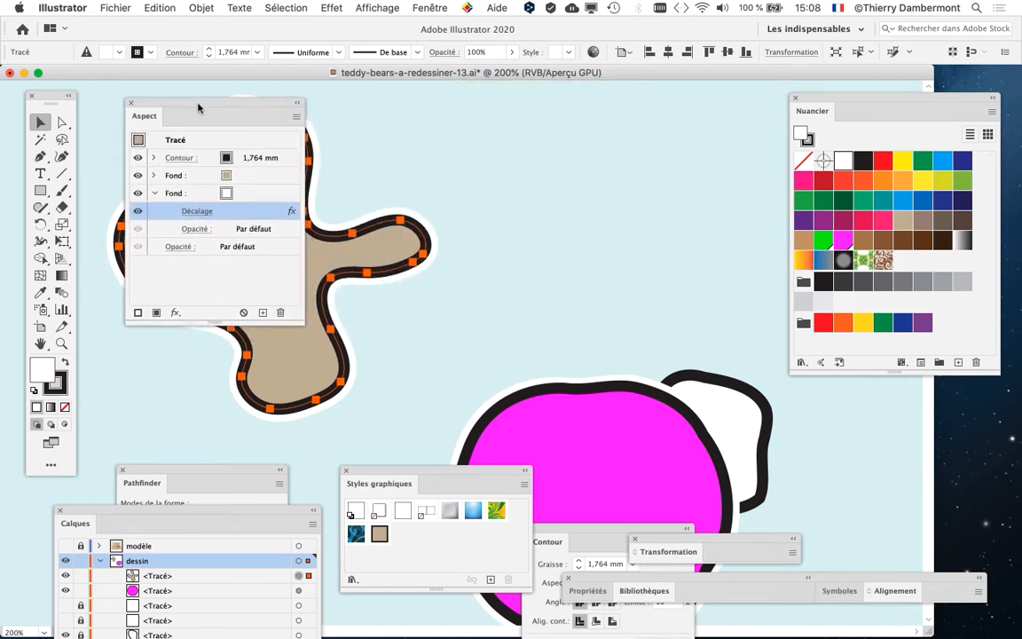
left_click(346, 471)
left_click(426, 7)
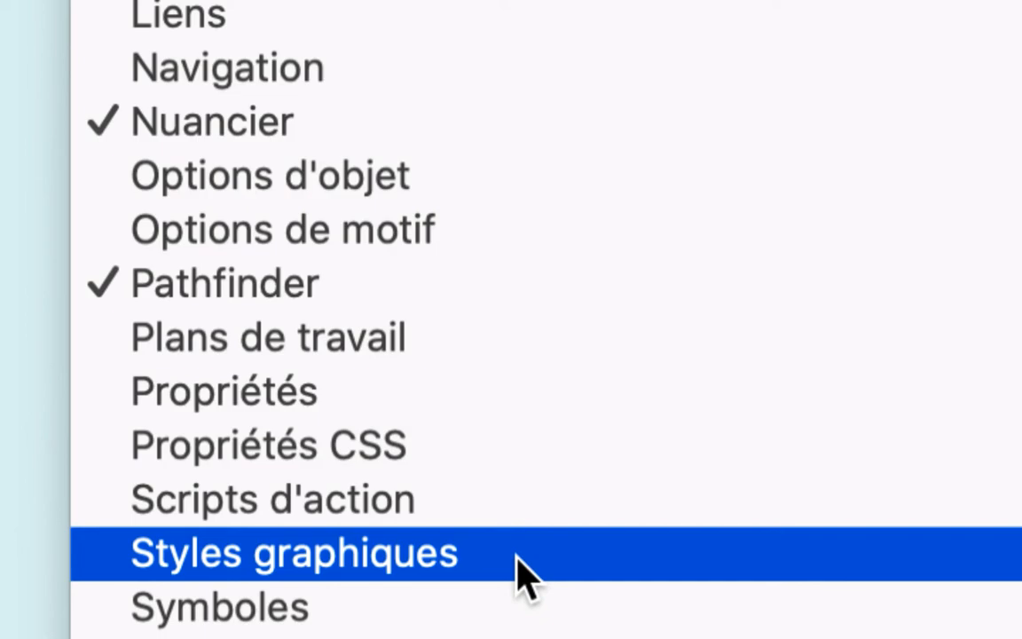
left_click(523, 572)
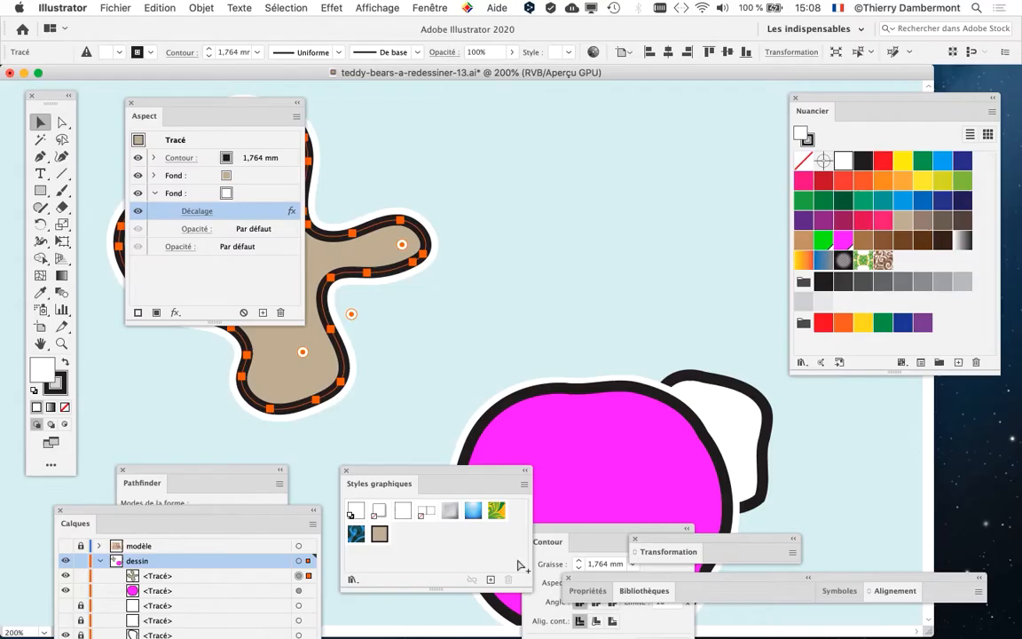
- Place the Aspect and Styles graphiques panels side by side and save the body shape's appearance as a new graphic style
left_click_drag(385, 472, 579, 102)
left_click_drag(250, 105, 460, 99)
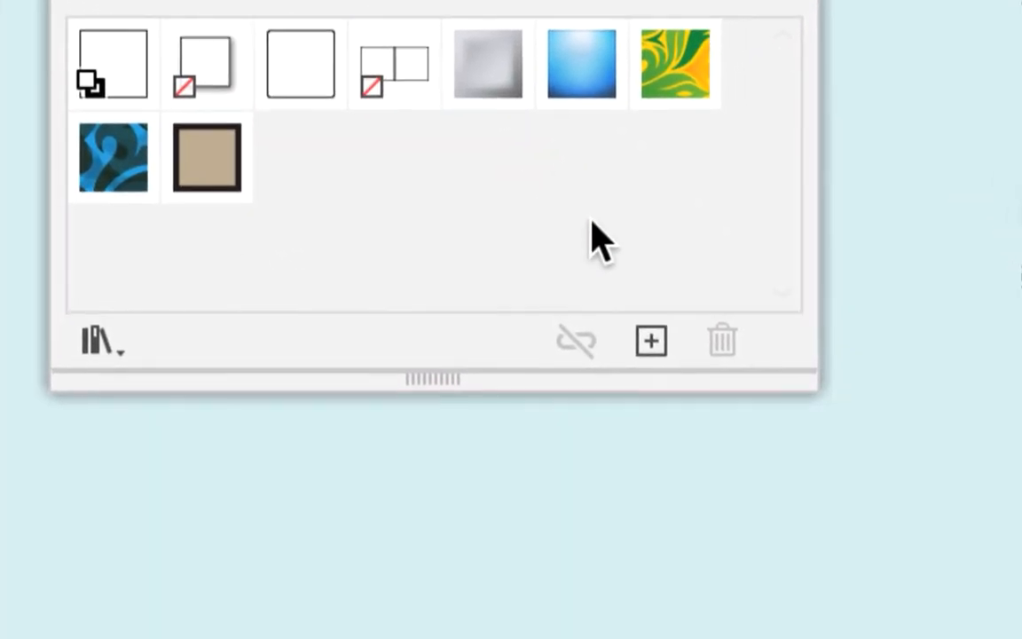
left_click(651, 340)
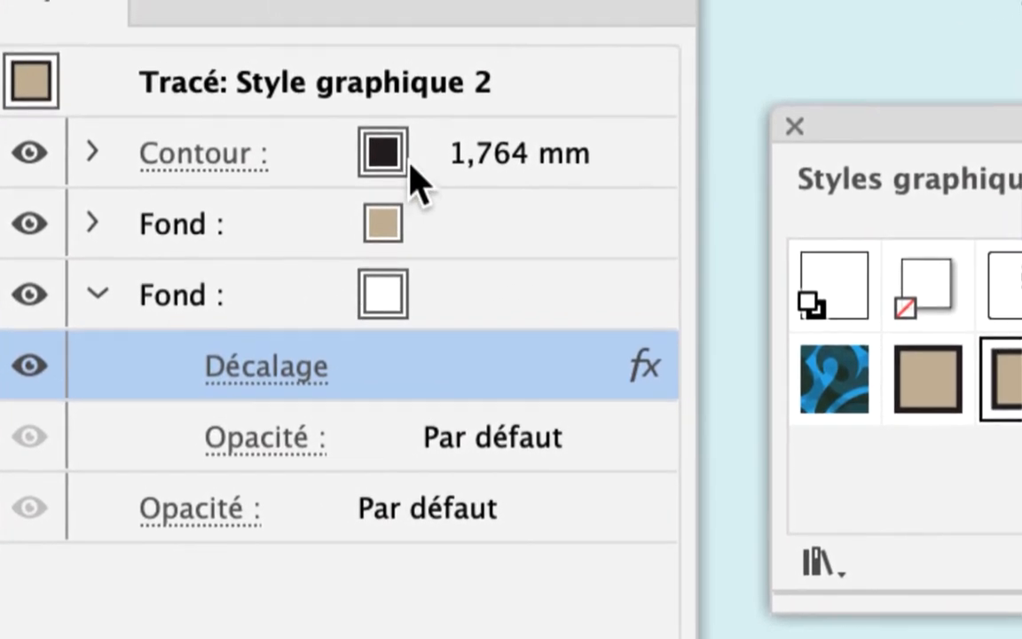
- Select the body shape's stroke in its appearance and briefly show the stroke's swatch picker
left_click(433, 138)
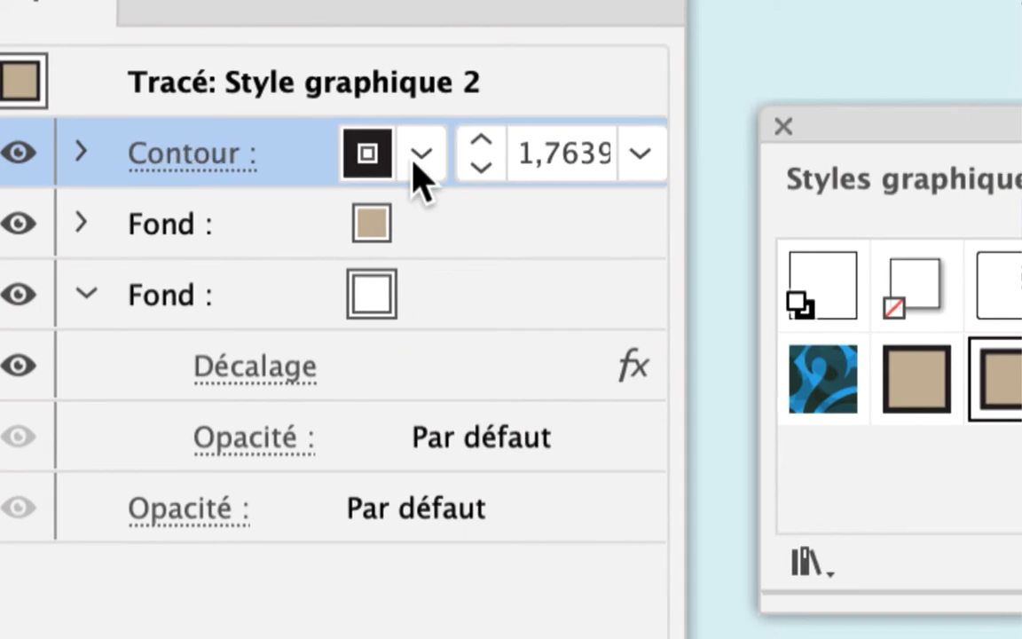
left_click(439, 133)
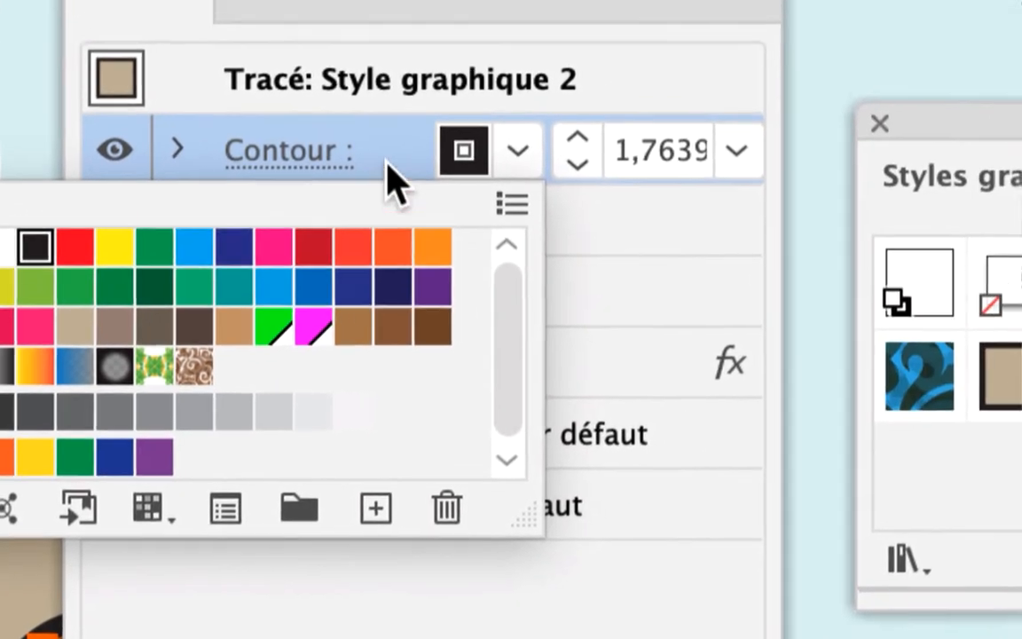
left_click(687, 66)
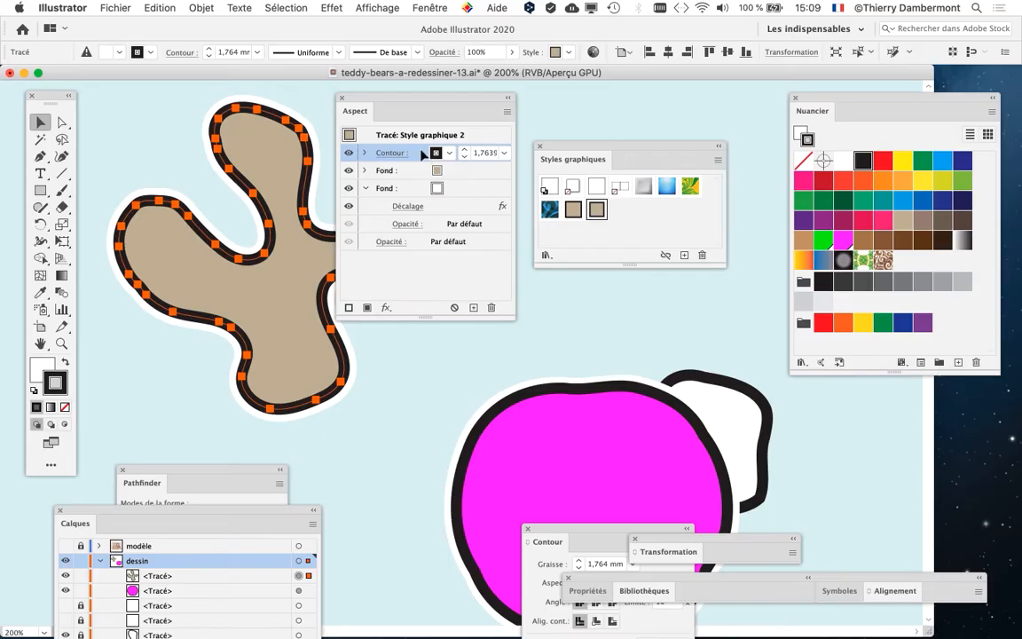
- Move the Styles graphiques and Aspect panels away from the body shape and reapply the black swatch to its stroke in the Aspect panel
left_click_drag(549, 144, 683, 83)
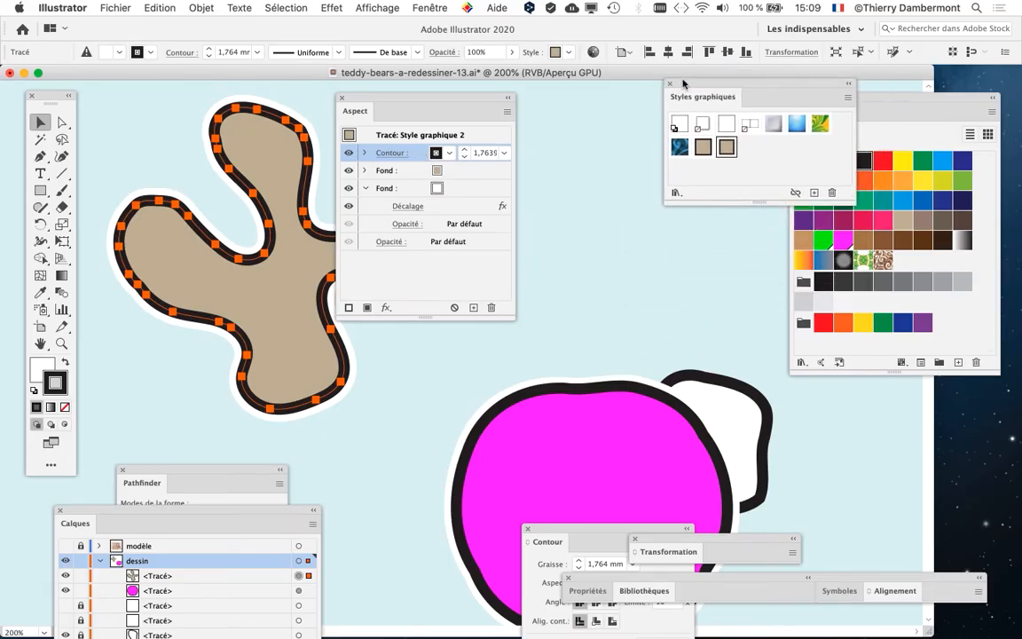
left_click_drag(442, 99, 659, 234)
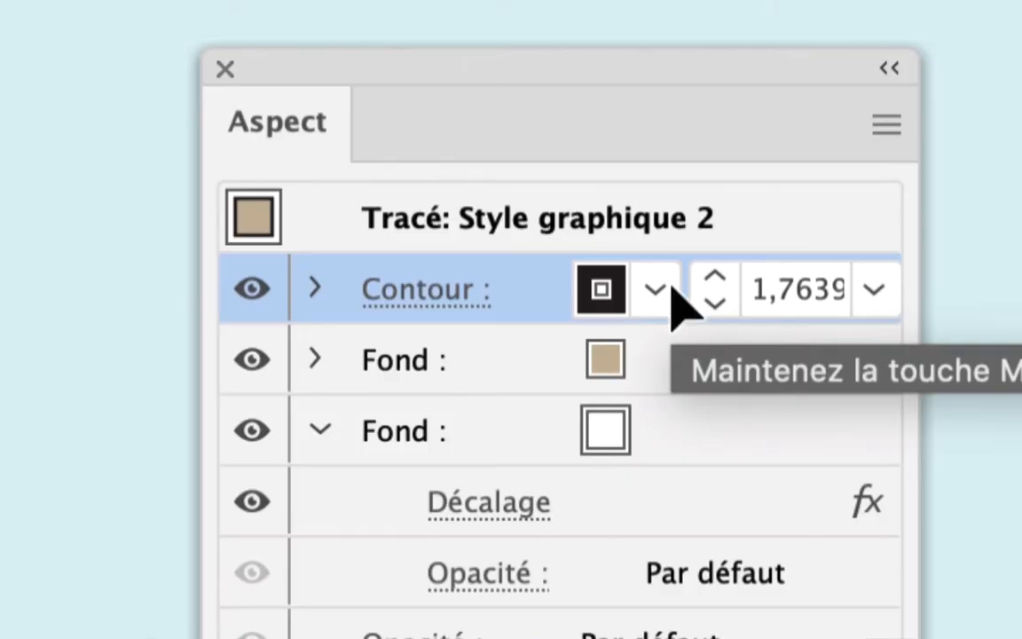
left_click(670, 287)
left_click(671, 285)
left_click(670, 285)
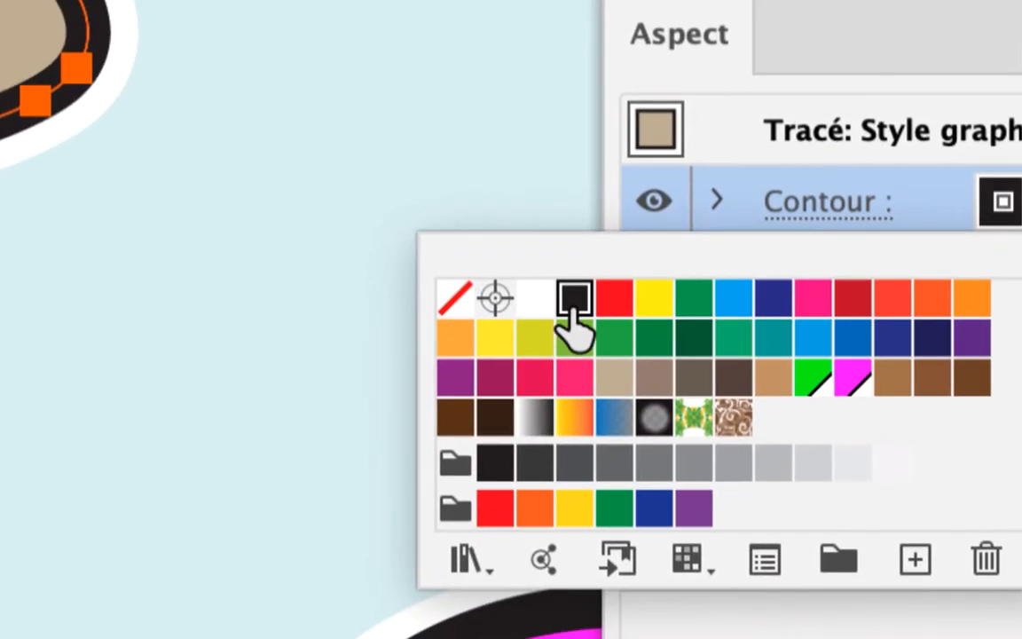
left_click(630, 299)
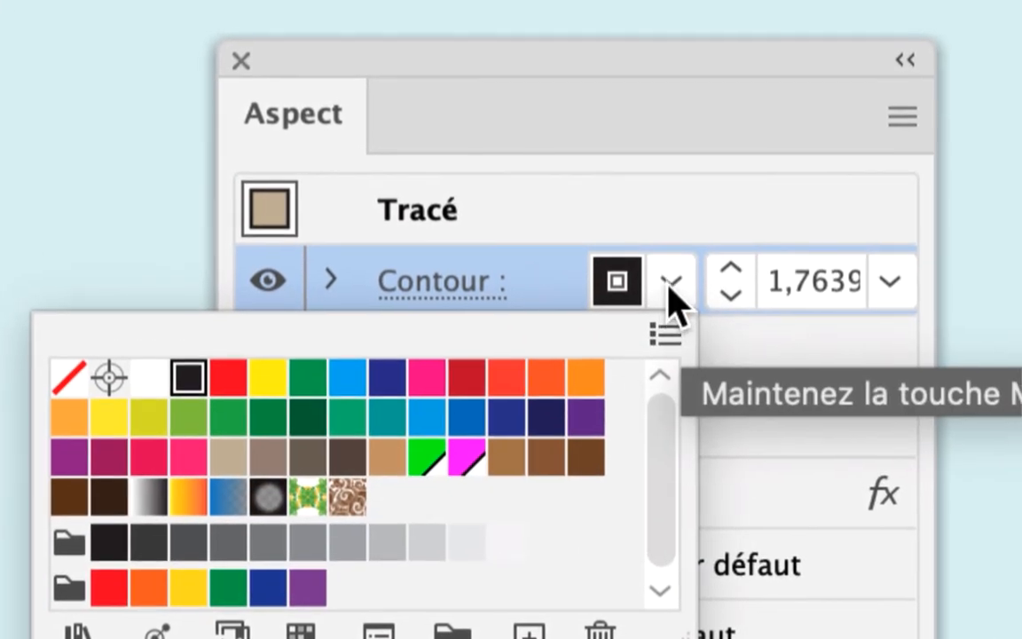
left_click(669, 282)
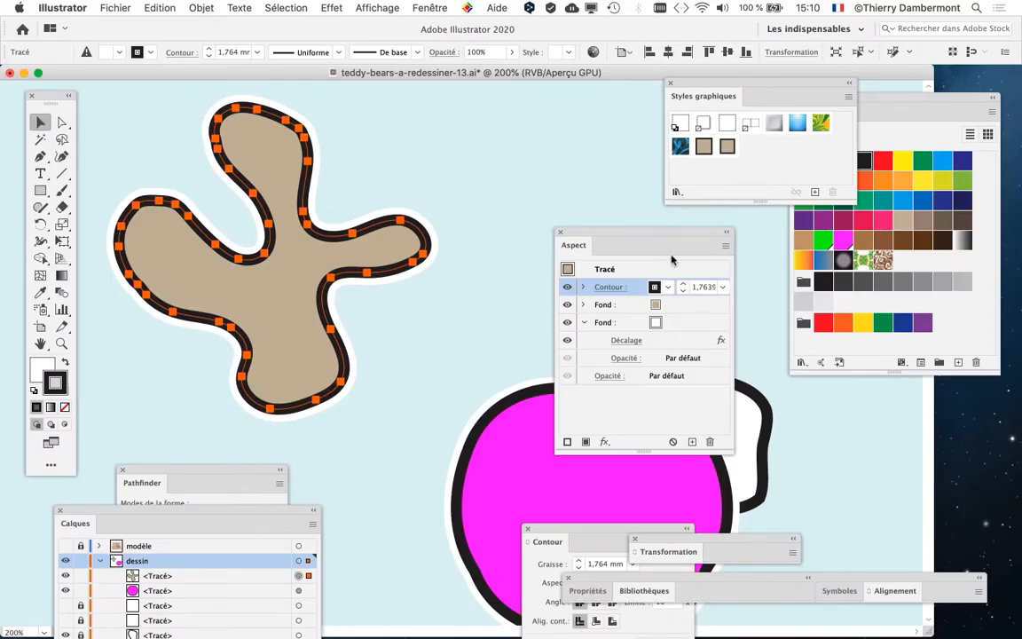
- Select the magenta head shape and apply the graphic style Style graphique 2 to it
left_click_drag(621, 232, 318, 119)
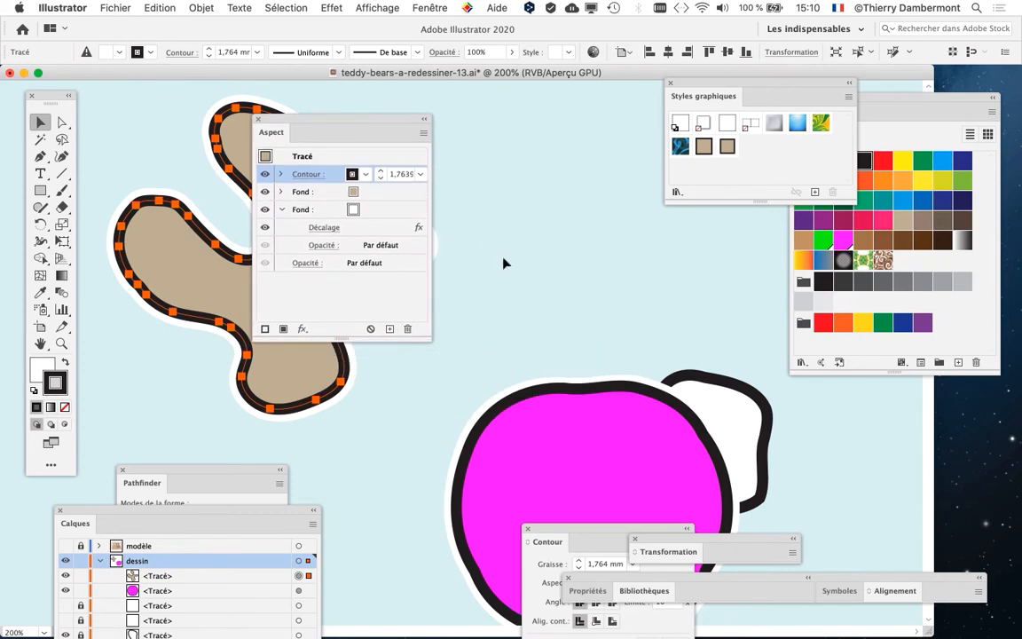
scroll(549, 319, "down", 5)
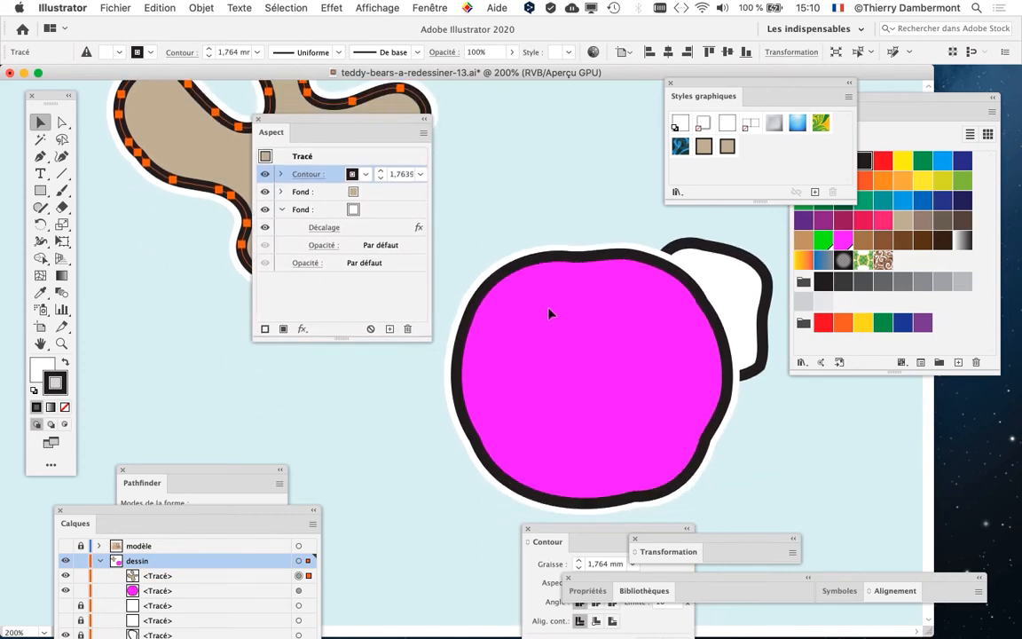
left_click(549, 313)
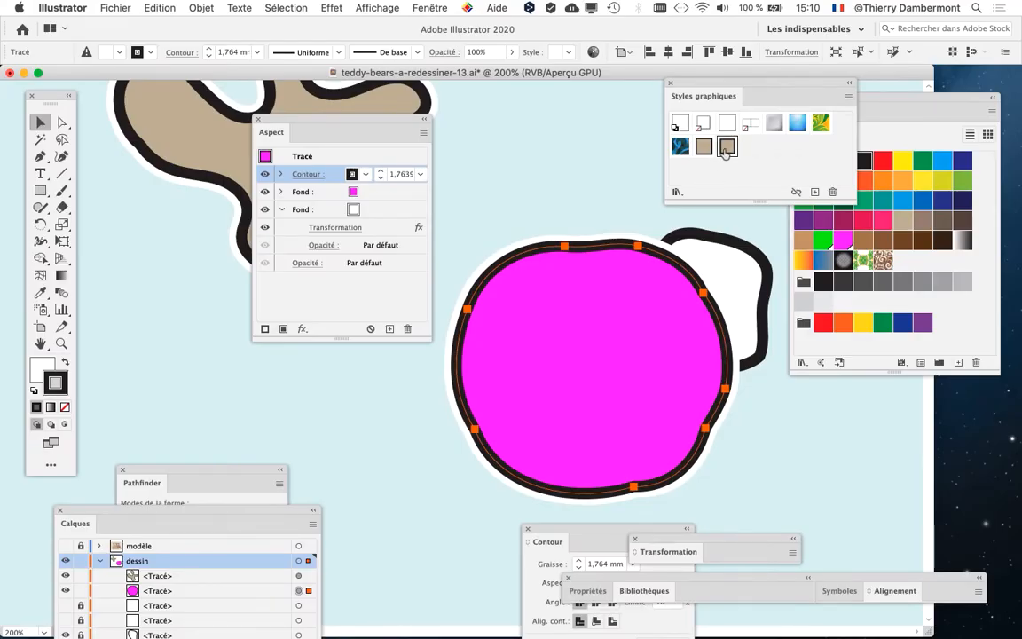
left_click(727, 148)
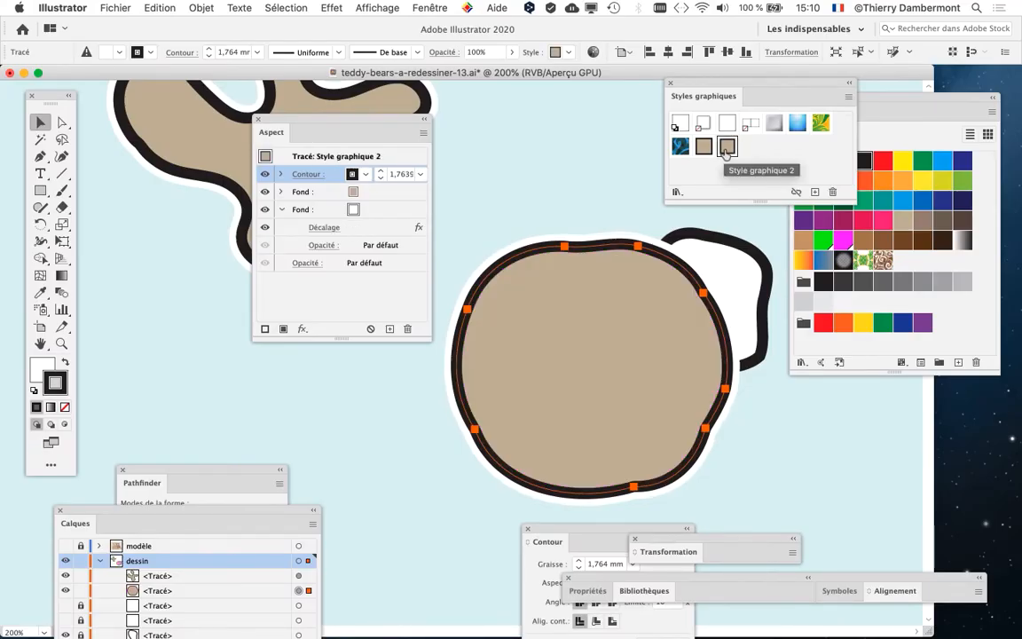
- Move the Aspect panel away from the head and compare the body shape with the restyled head
left_click_drag(396, 121, 373, 183)
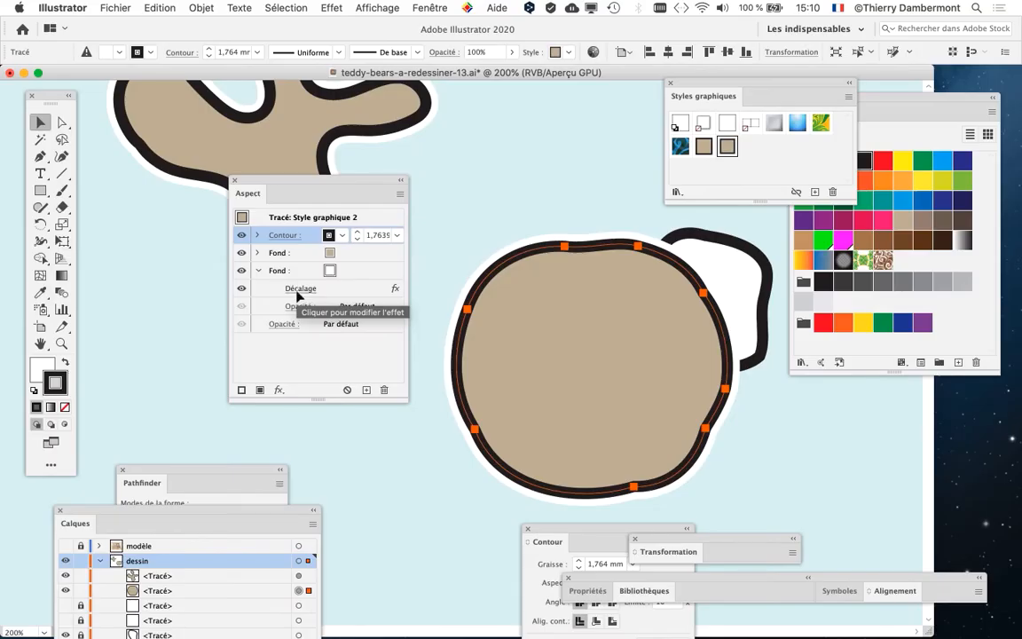
left_click_drag(312, 195, 242, 367)
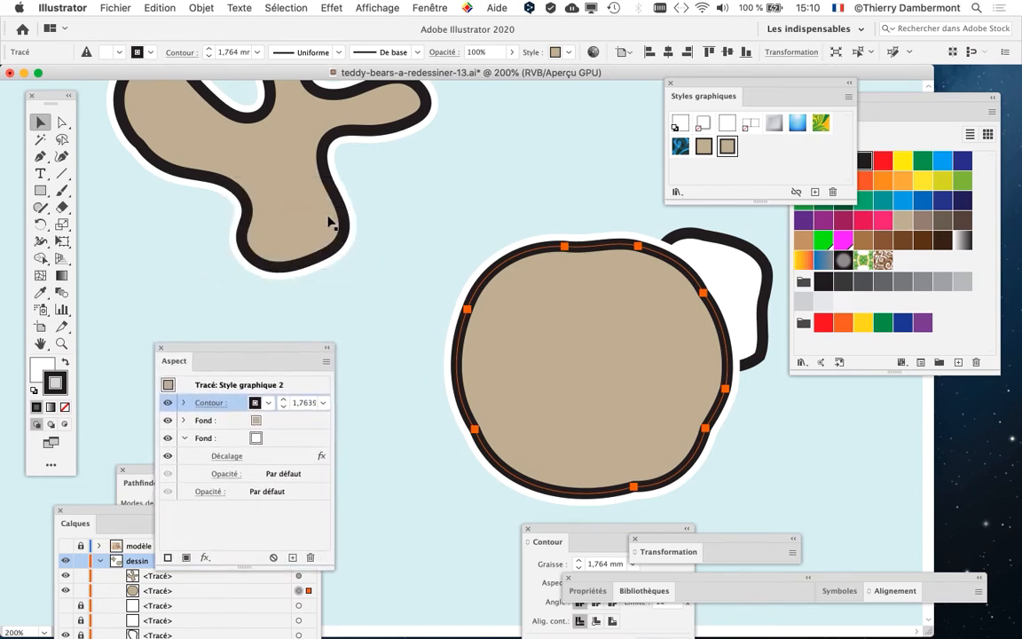
left_click_drag(335, 221, 540, 346)
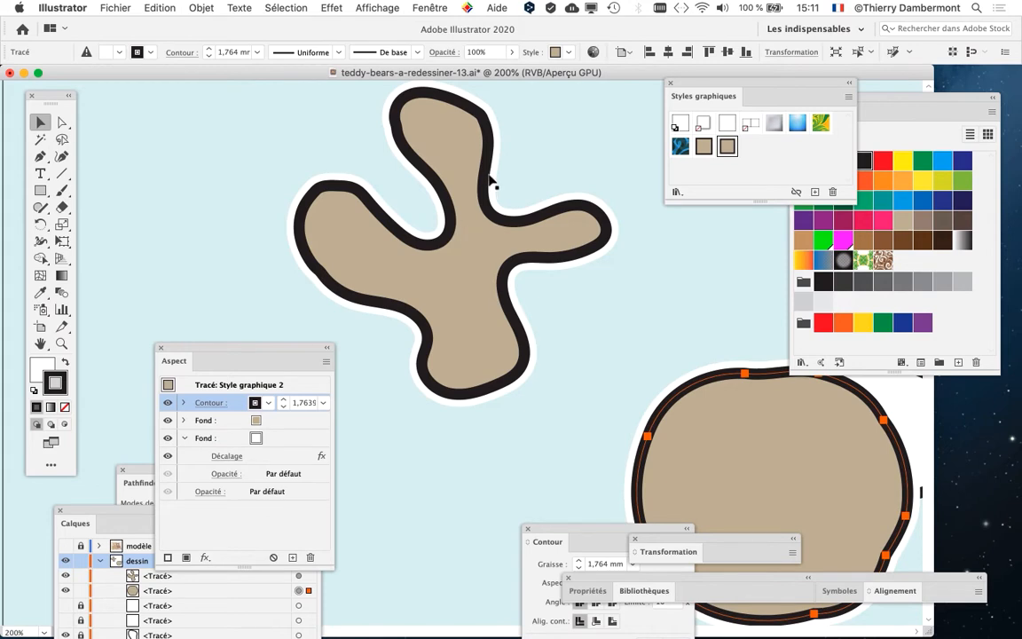
scroll(348, 205, "right", 5)
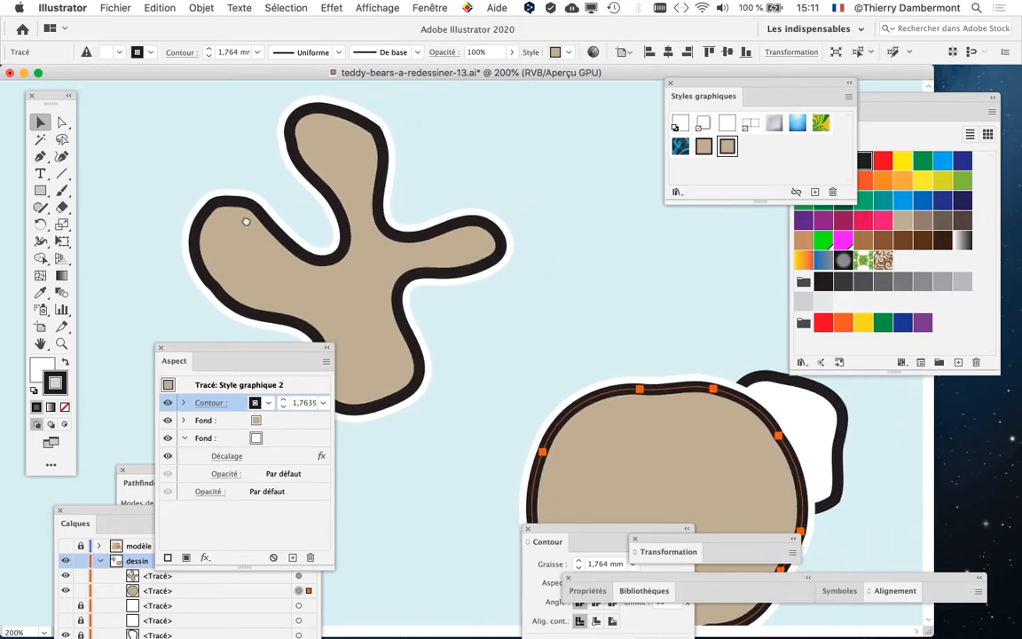
left_click_drag(242, 345, 203, 205)
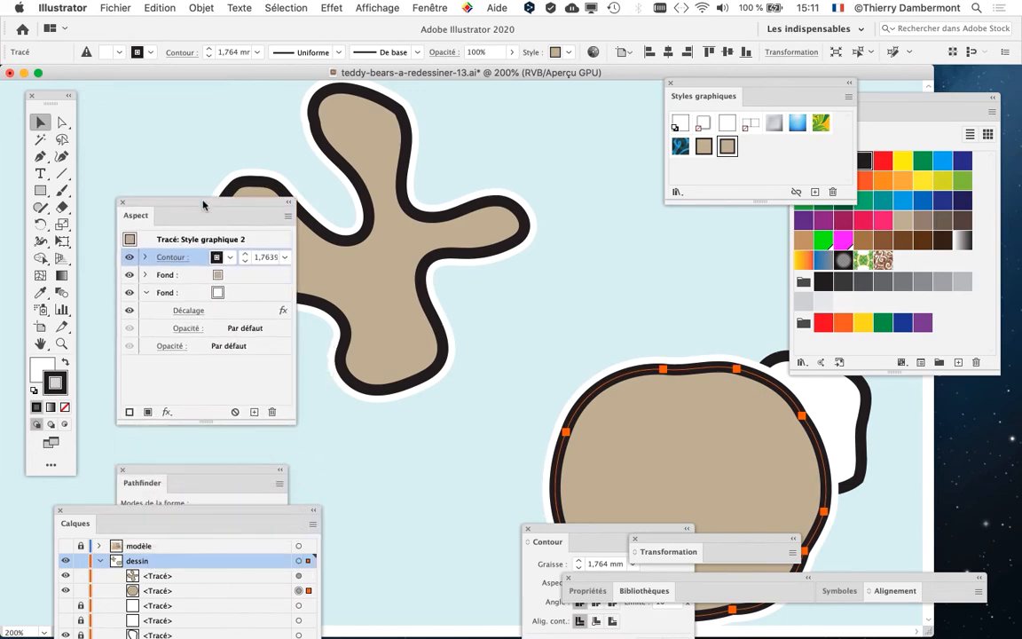
- Save the document under the new name teddy-bears-a-redessiner-14.ai with the default Illustrator 2020 options
left_click(160, 7)
mouse_move(115, 8)
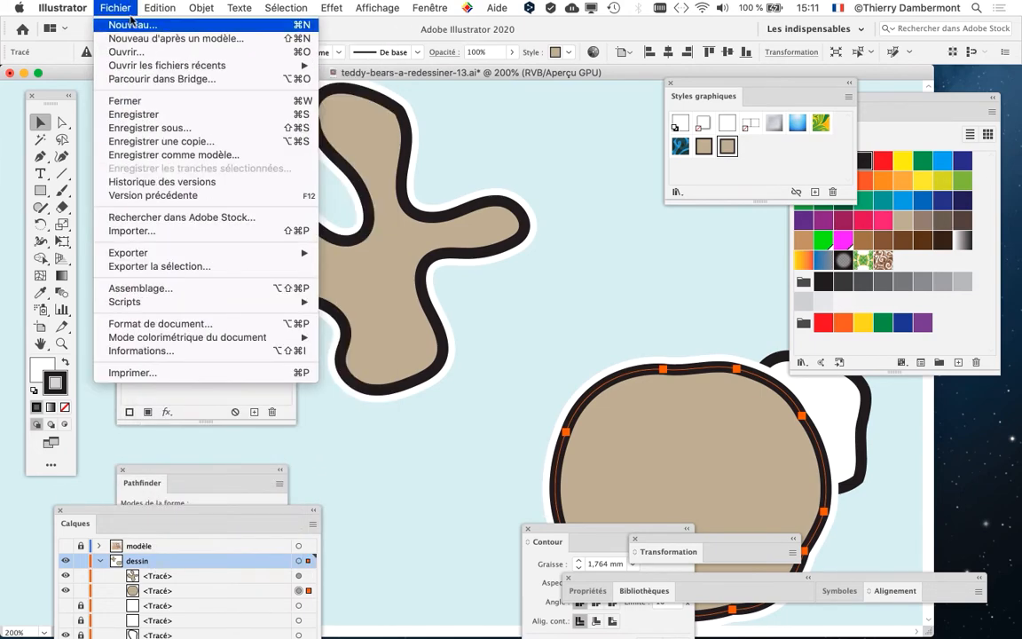
left_click(152, 124)
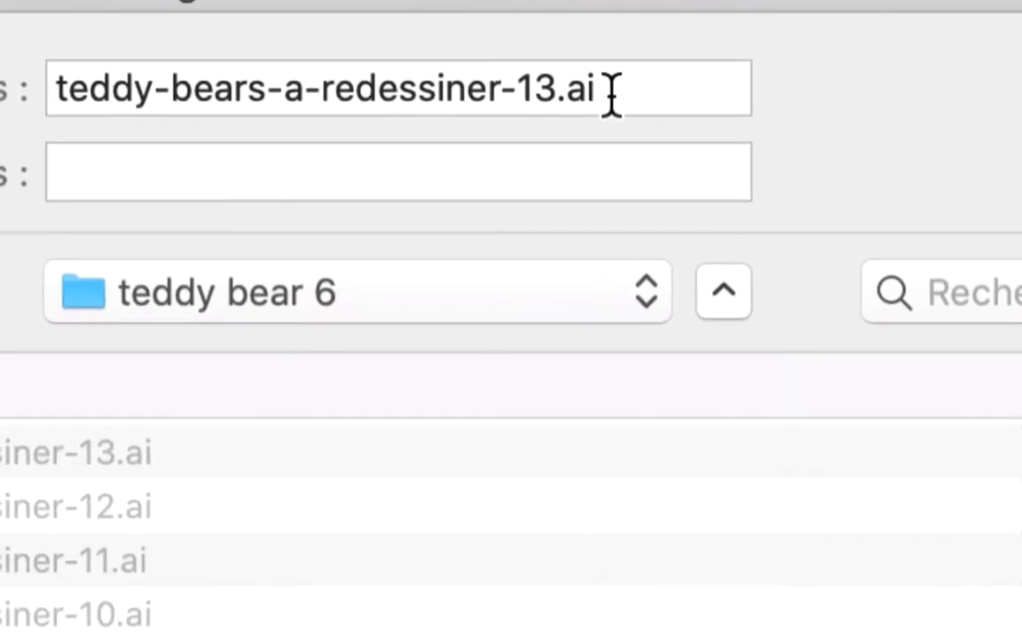
left_click(610, 96)
left_click_drag(567, 92, 587, 94)
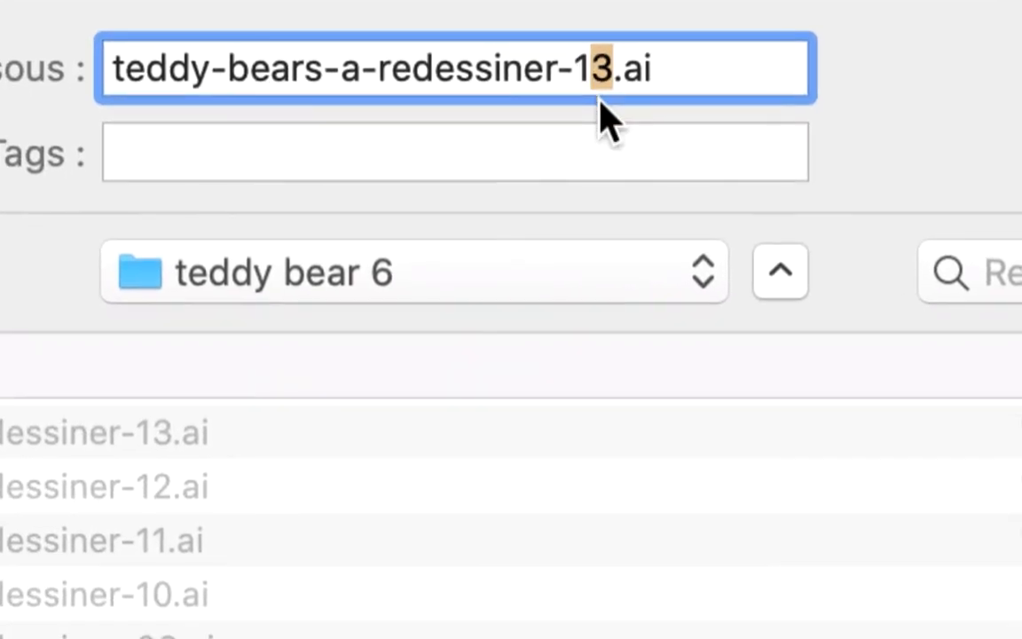
type("4")
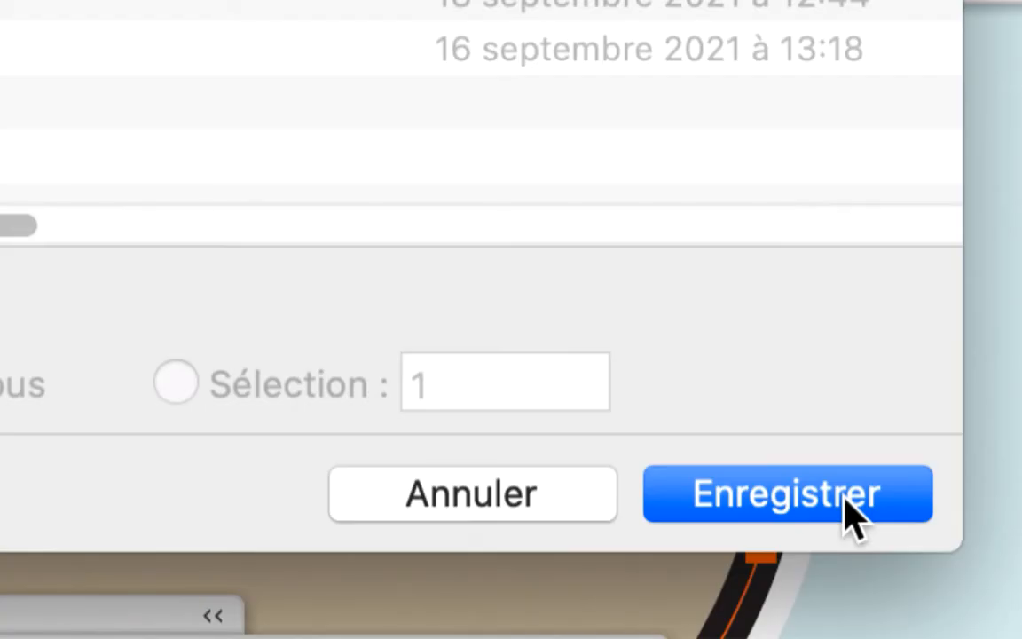
left_click(845, 498)
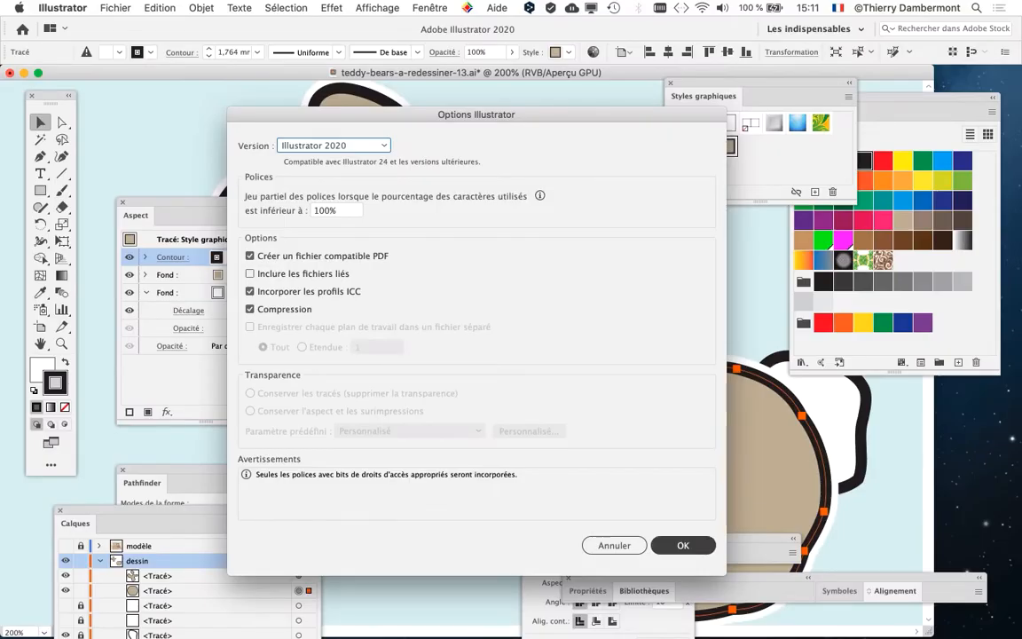
key("Return")
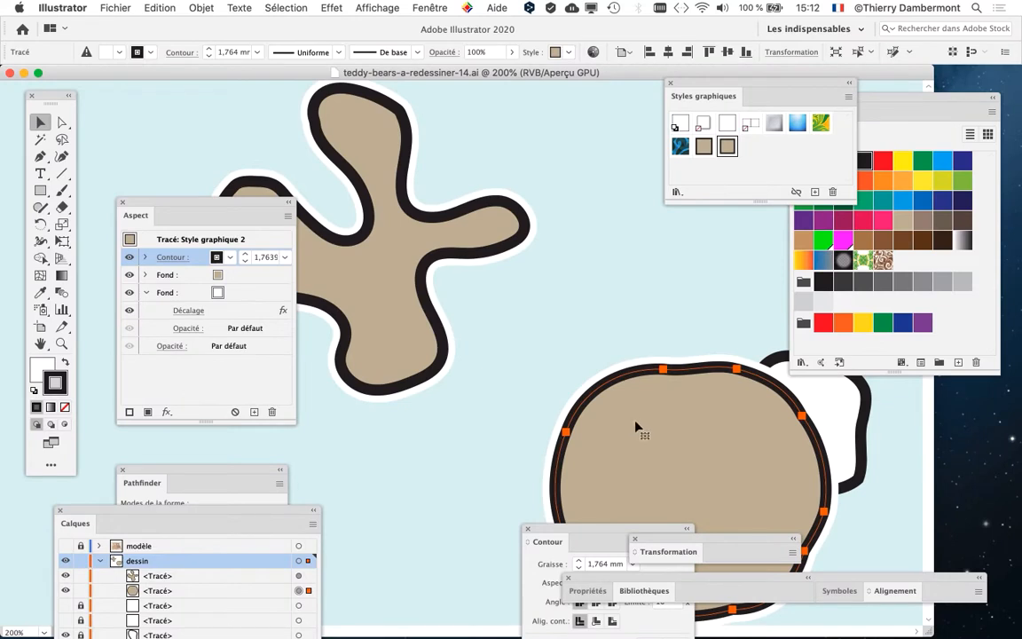
- Deselect everything and place the Aspect and Styles graphiques panels clear of the head and ear shapes
left_click_drag(604, 308, 406, 142)
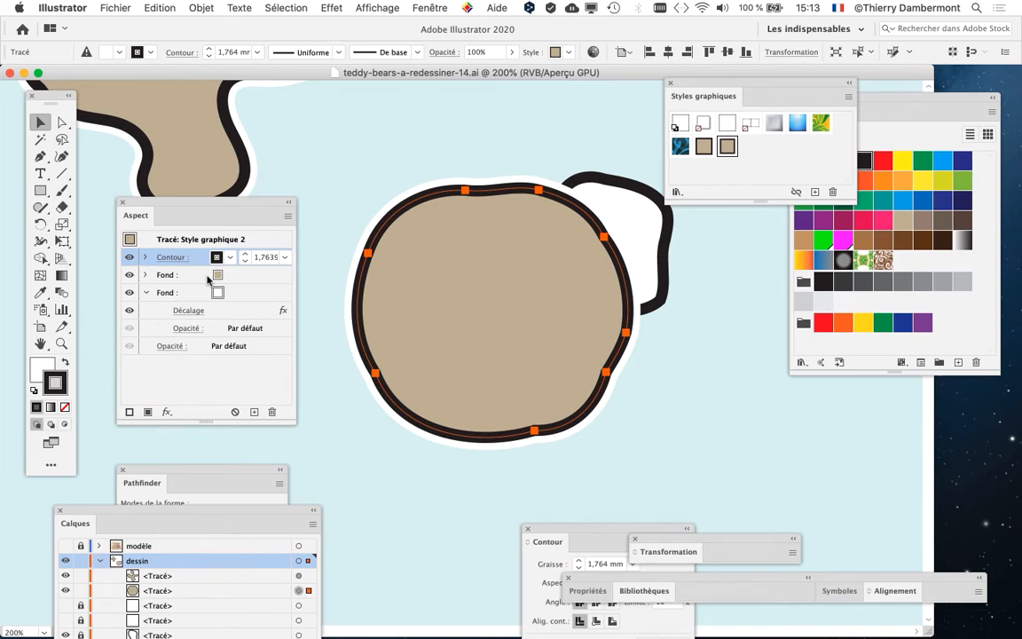
left_click_drag(214, 202, 331, 106)
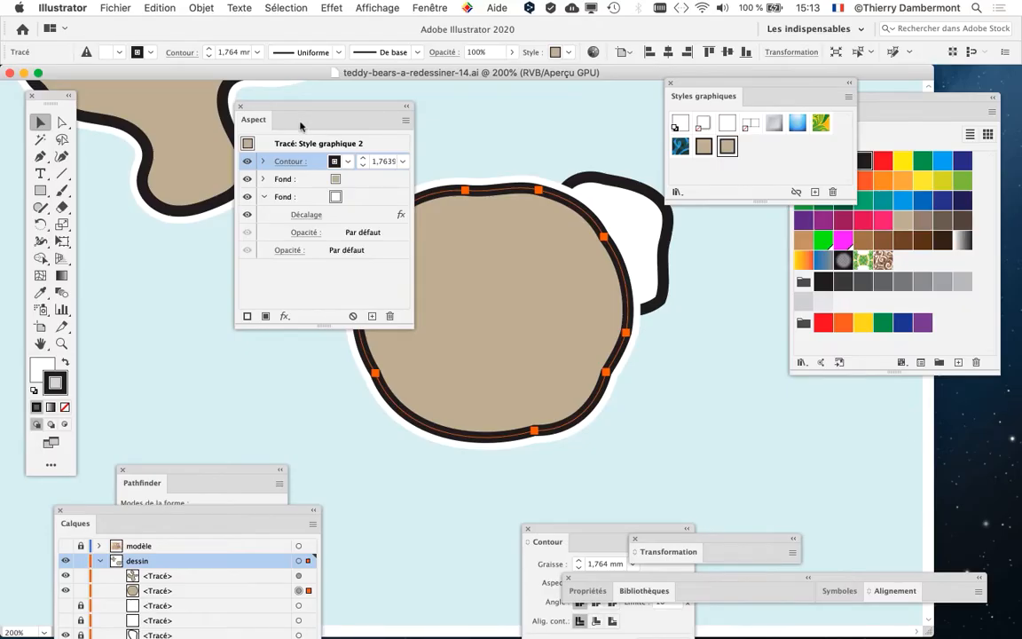
left_click_drag(284, 91, 205, 106)
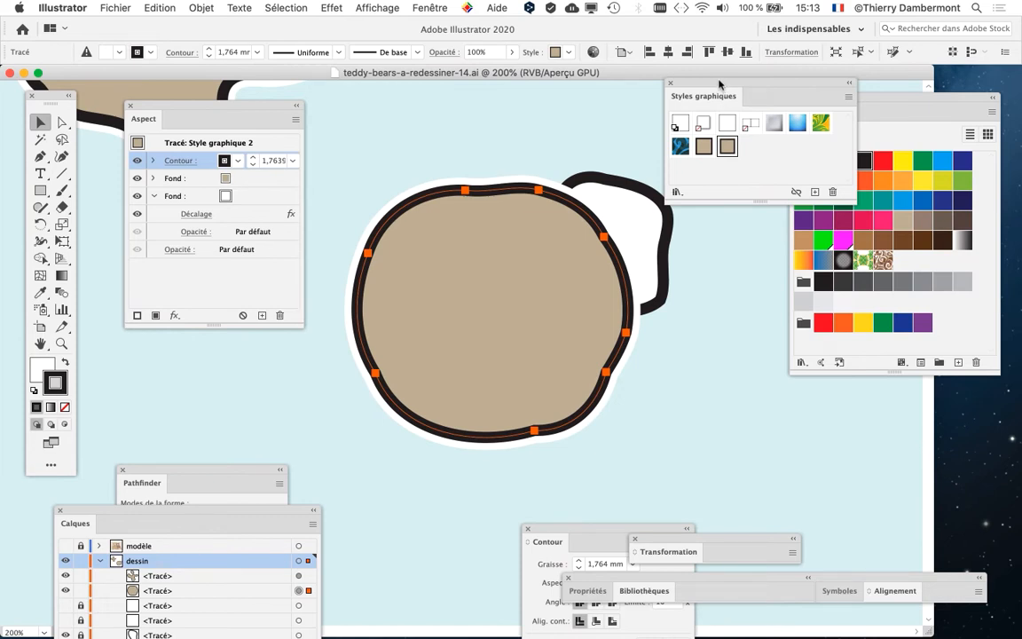
left_click_drag(719, 84, 776, 84)
scroll(483, 235, "right", 5)
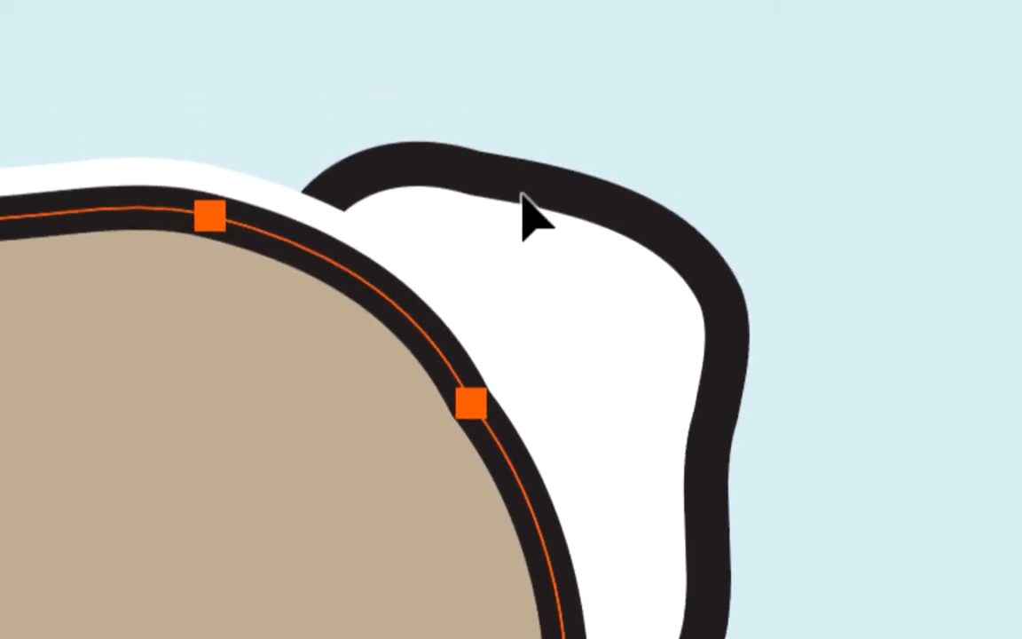
key("ctrl+shift+a")
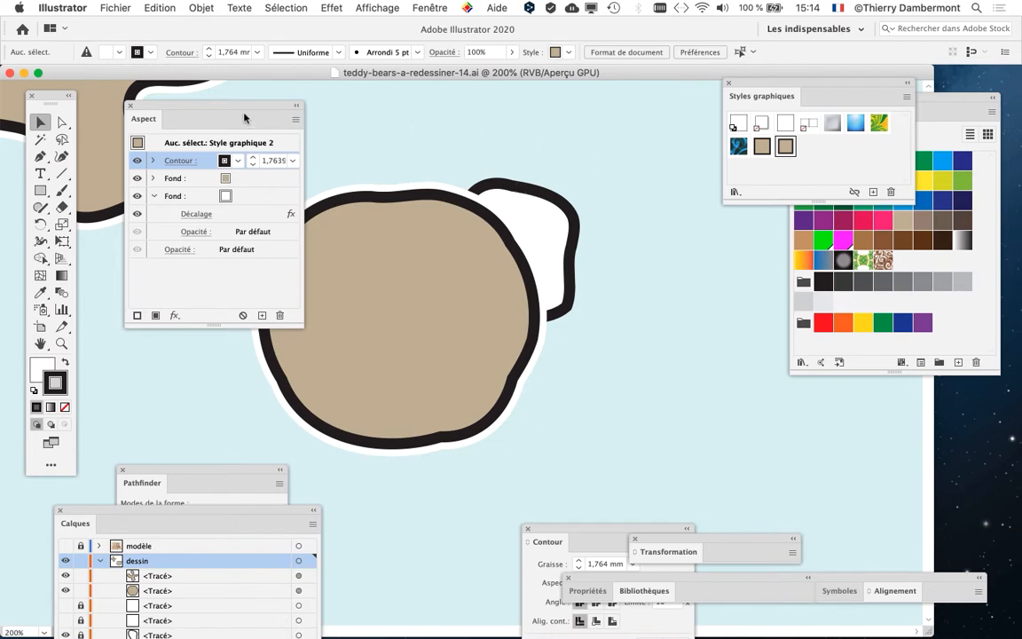
left_click_drag(246, 113, 762, 233)
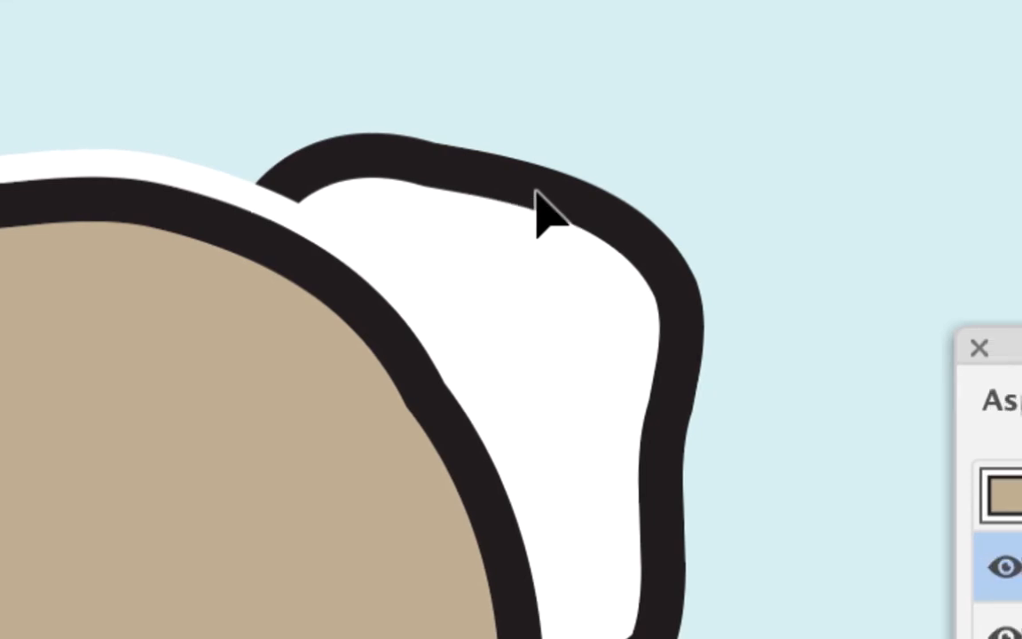
- Bring the Calques panel beside the ear, then unlock and select the ear path at the end of the dessin layer
scroll(474, 214, "right", 4)
scroll(474, 214, "down", 2)
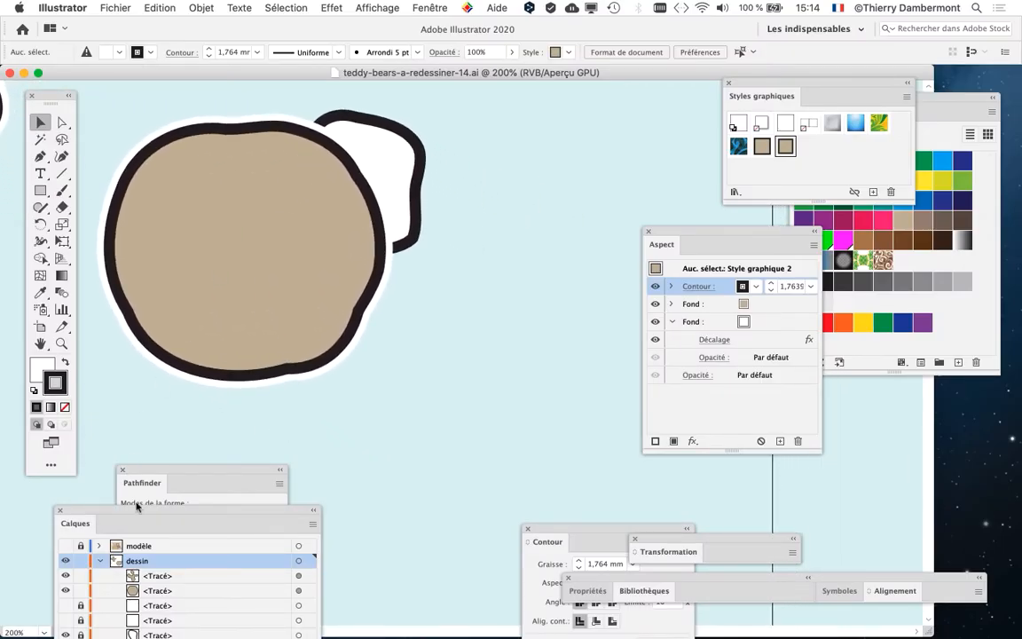
left_click_drag(139, 515, 541, 56)
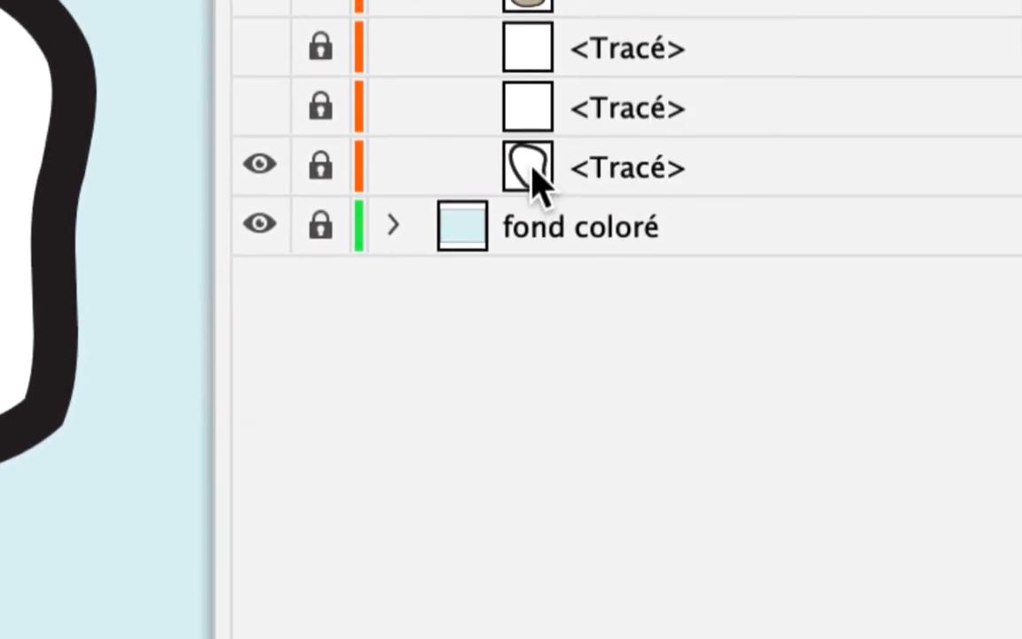
left_click(320, 166)
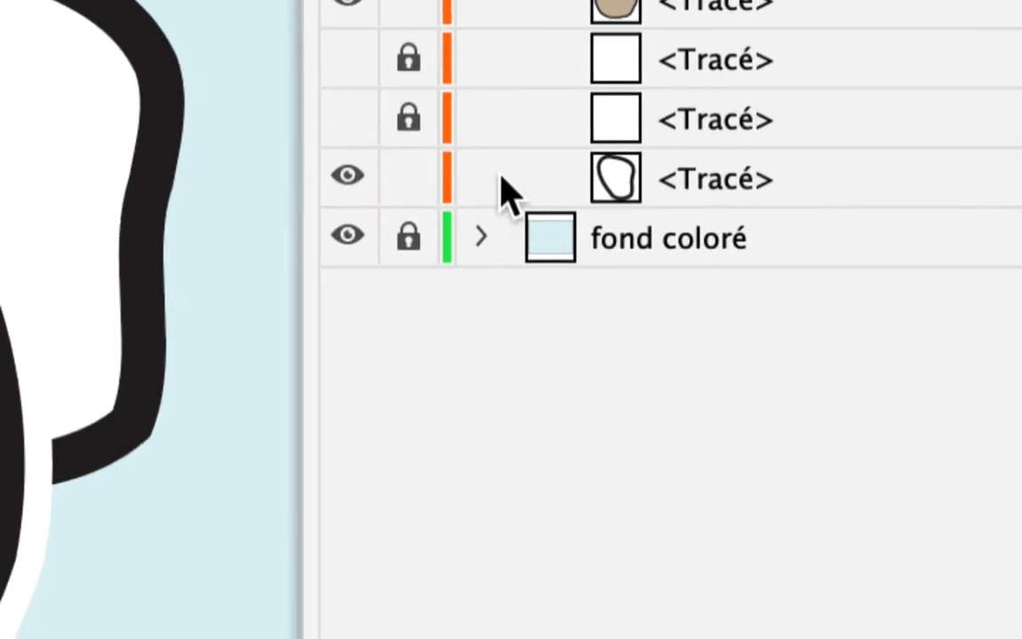
left_click(658, 175)
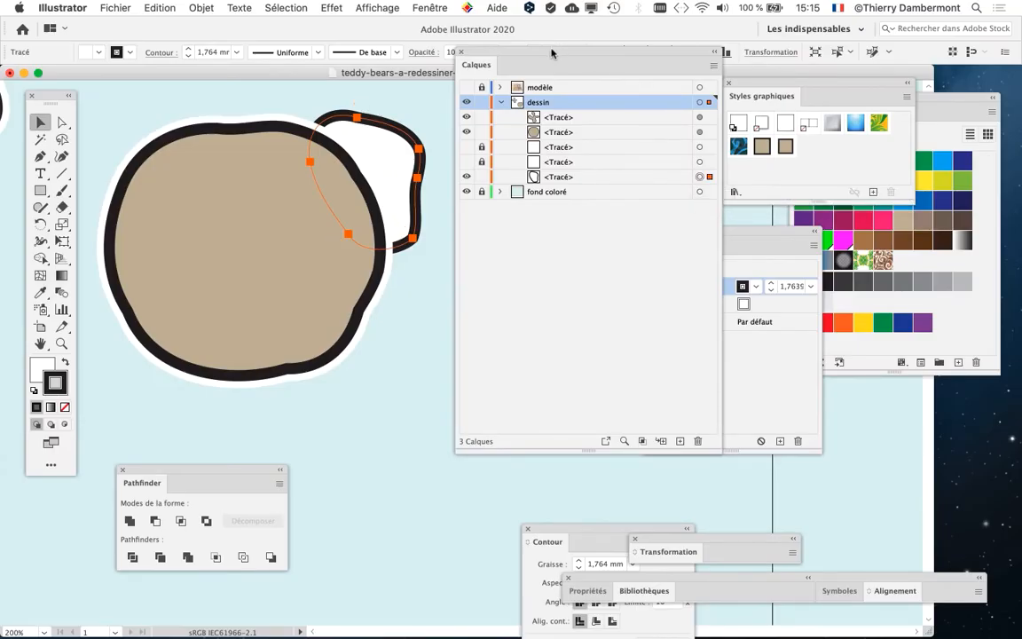
- Move the Calques panel clear of the ear and show the modèle layer over the drawing
left_click_drag(551, 54, 603, 84)
key("super+plus")
key("super+plus")
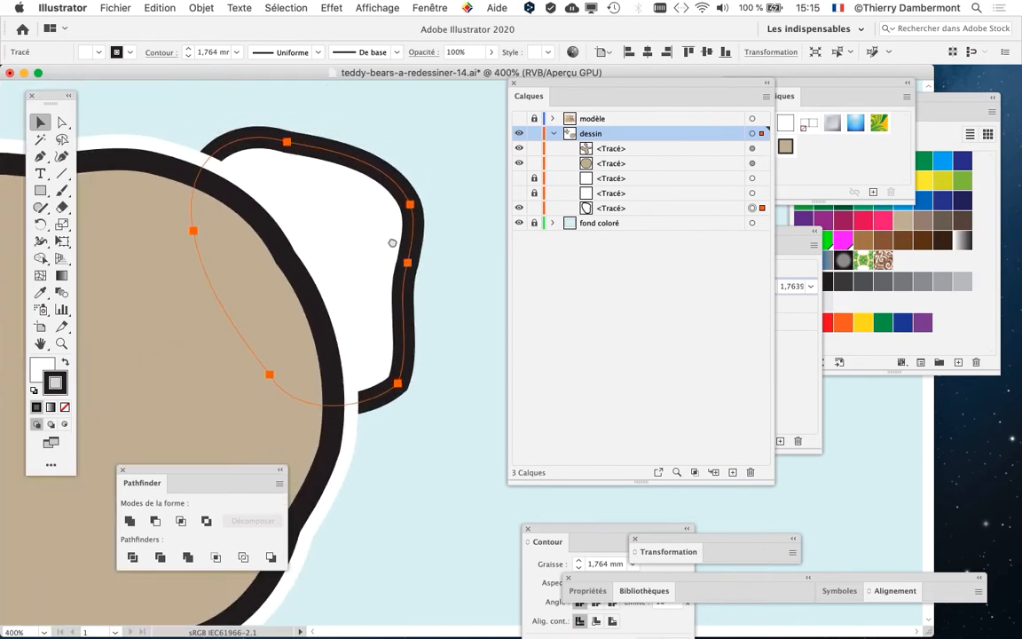
left_click_drag(392, 242, 391, 256)
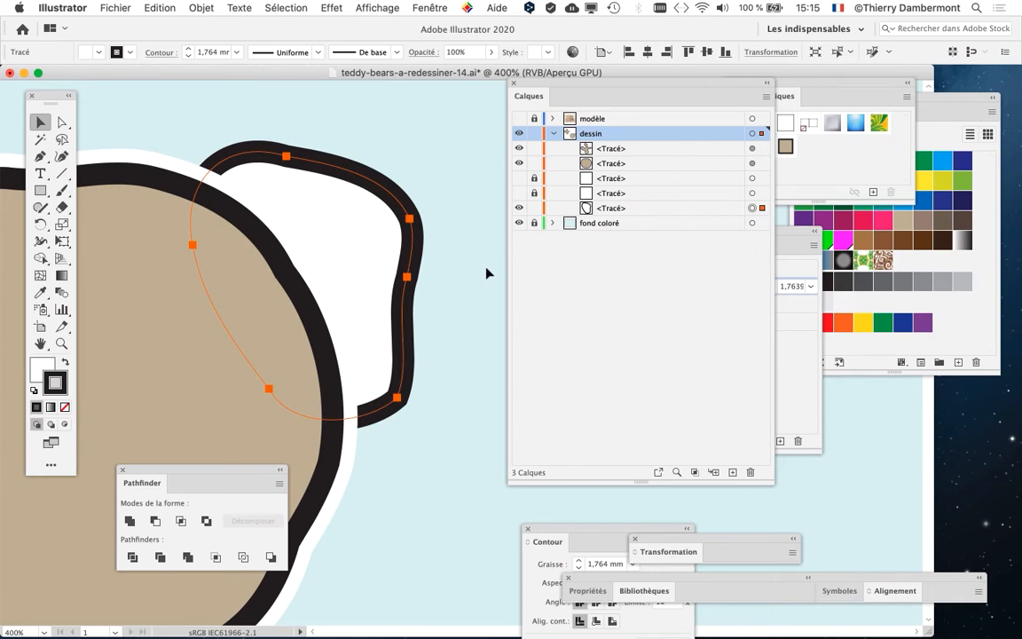
left_click_drag(572, 84, 577, 32)
mouse_move(404, 295)
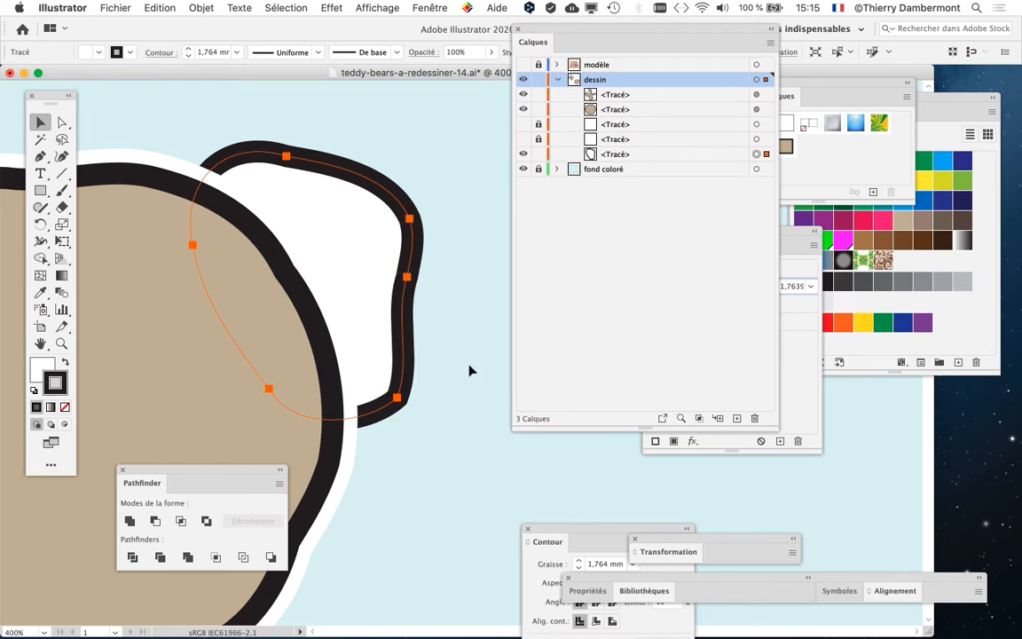
key("super")
left_click_drag(548, 38, 582, 34)
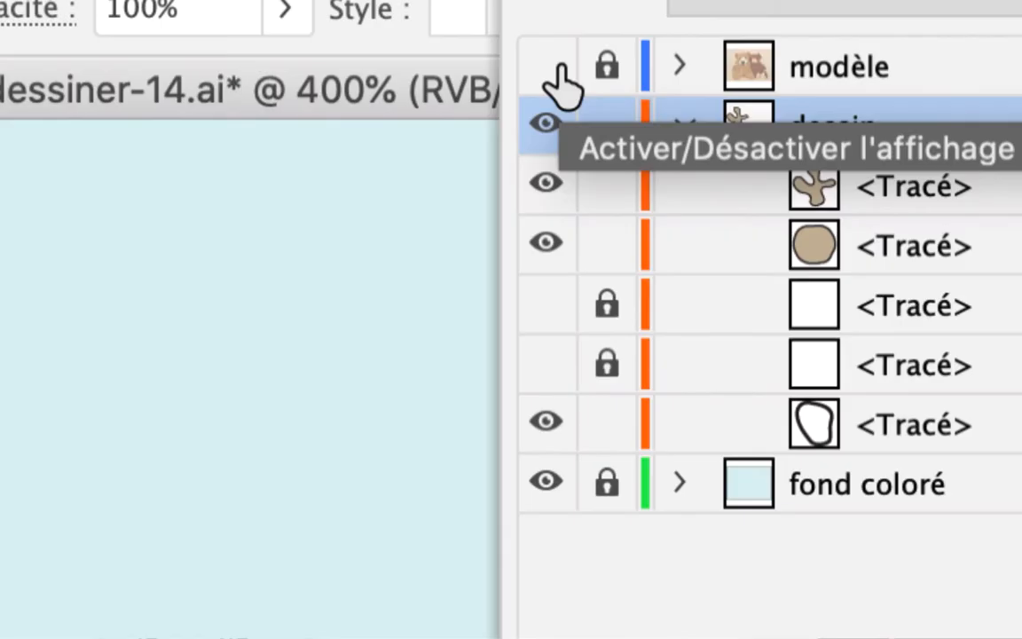
left_click(552, 71)
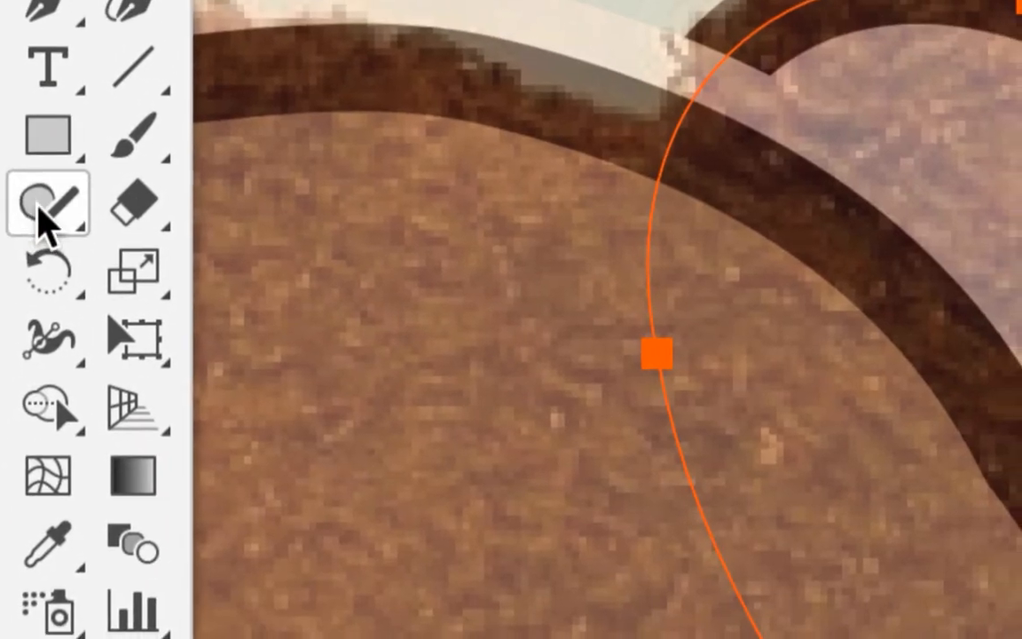
- Redraw the selected ear path along the photo's ear edge in successive strokes with the Crayon tool
left_click(11, 538)
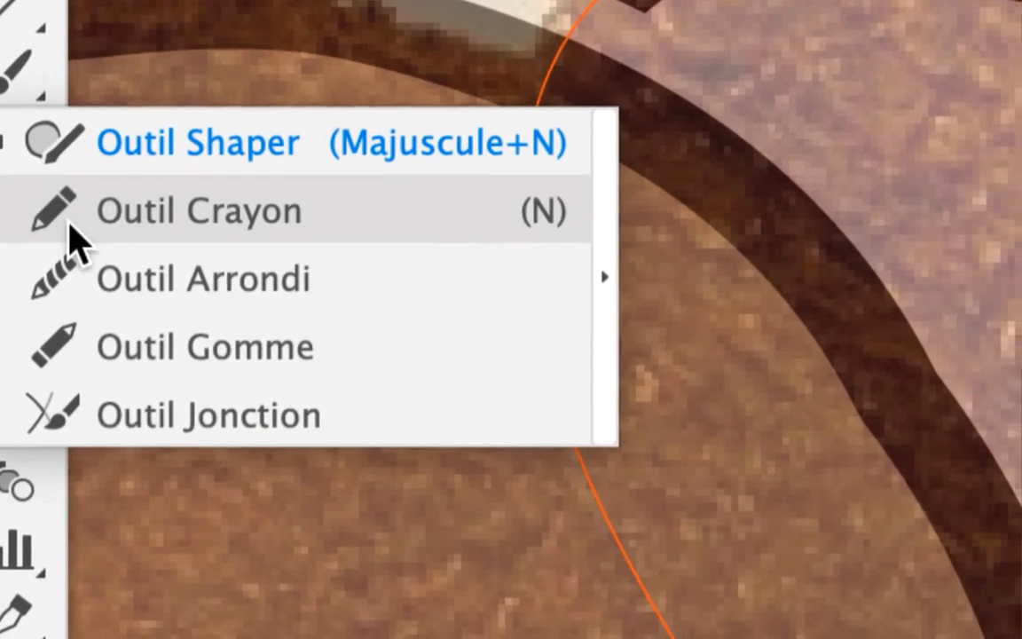
left_click(188, 276)
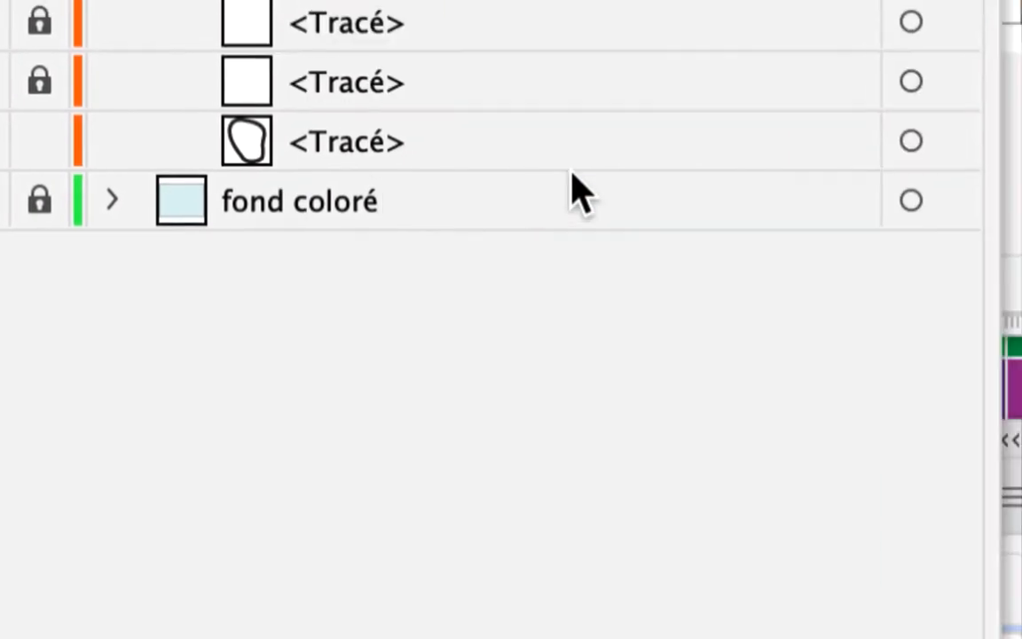
left_click(910, 141)
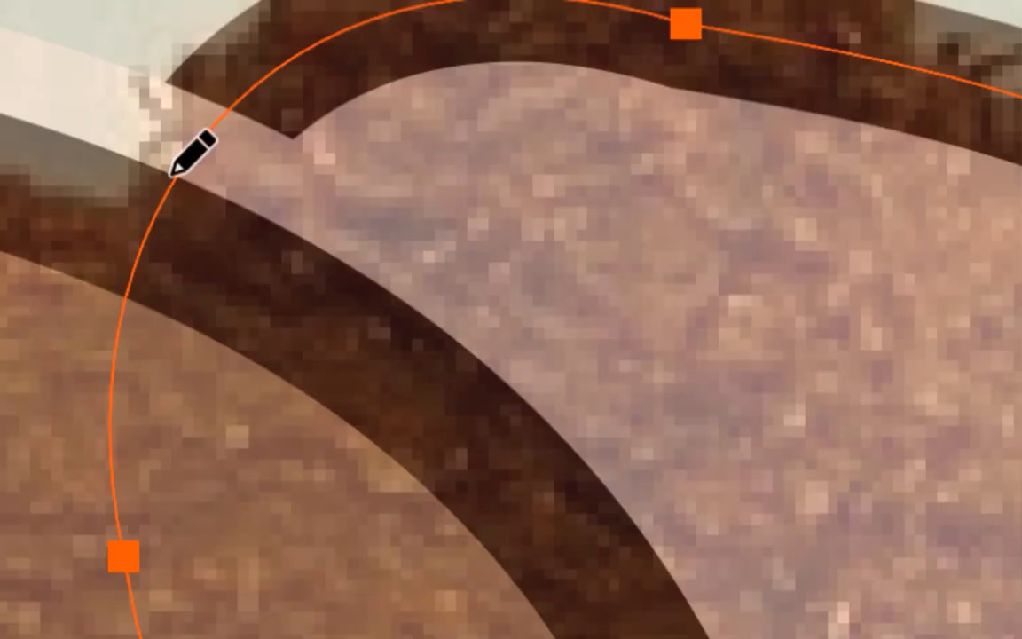
mouse_move(172, 175)
left_mouse_down()
mouse_move(339, 80)
mouse_move(608, 29)
mouse_move(877, 29)
left_mouse_up()
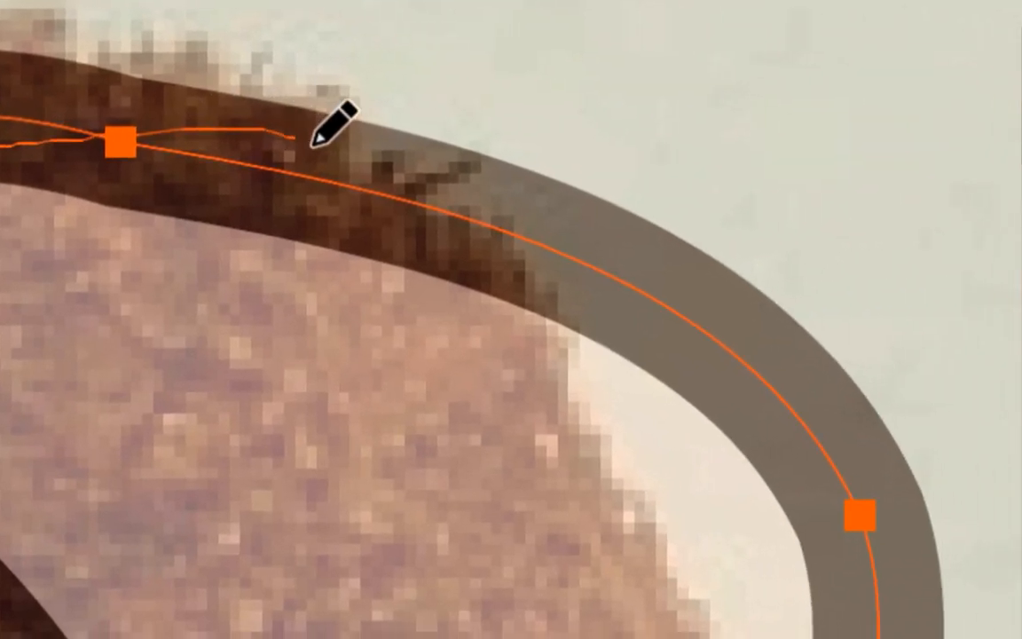
mouse_move(313, 143)
left_mouse_down()
mouse_move(481, 252)
mouse_move(624, 510)
mouse_move(704, 623)
left_mouse_up()
mouse_move(390, 238)
left_mouse_down()
mouse_move(411, 274)
mouse_move(417, 324)
left_mouse_up()
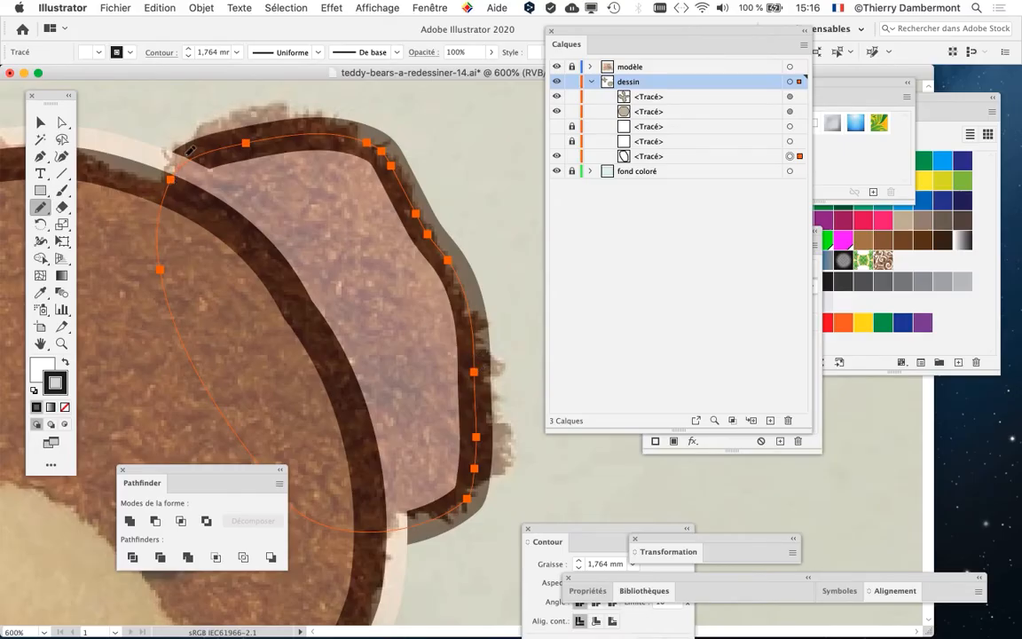
mouse_move(222, 112)
left_mouse_down()
mouse_move(271, 91)
mouse_move(402, 218)
mouse_move(481, 398)
mouse_move(466, 510)
mouse_move(341, 483)
mouse_move(184, 293)
left_mouse_up()
mouse_move(174, 173)
left_mouse_down()
mouse_move(217, 96)
mouse_move(412, 175)
mouse_move(454, 505)
mouse_move(405, 458)
left_mouse_up()
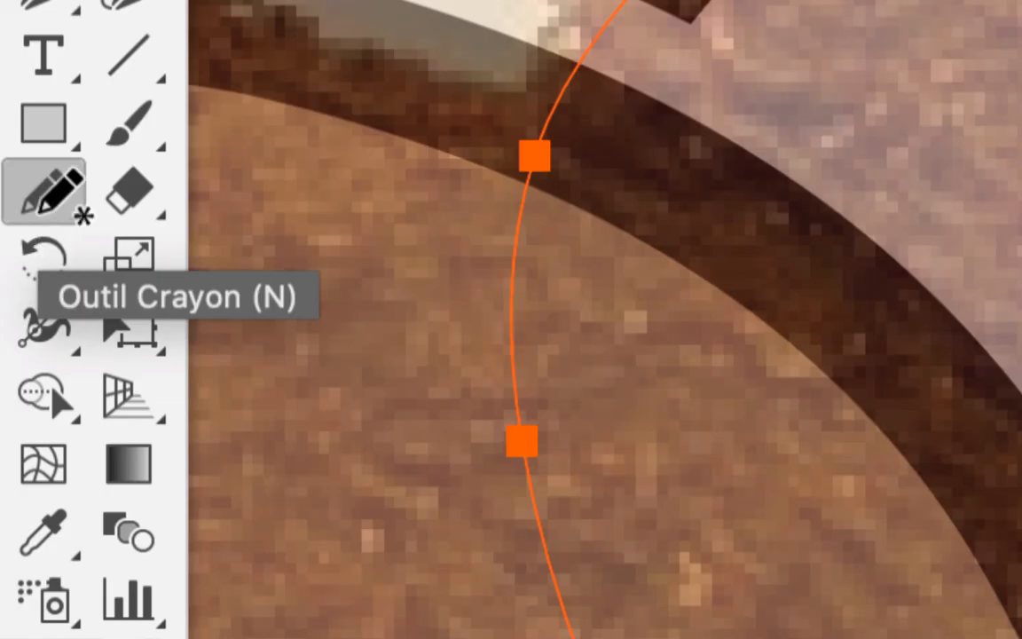
- Set the Crayon tool's distance for editing selected paths to 20 pixels
double_click(36, 216)
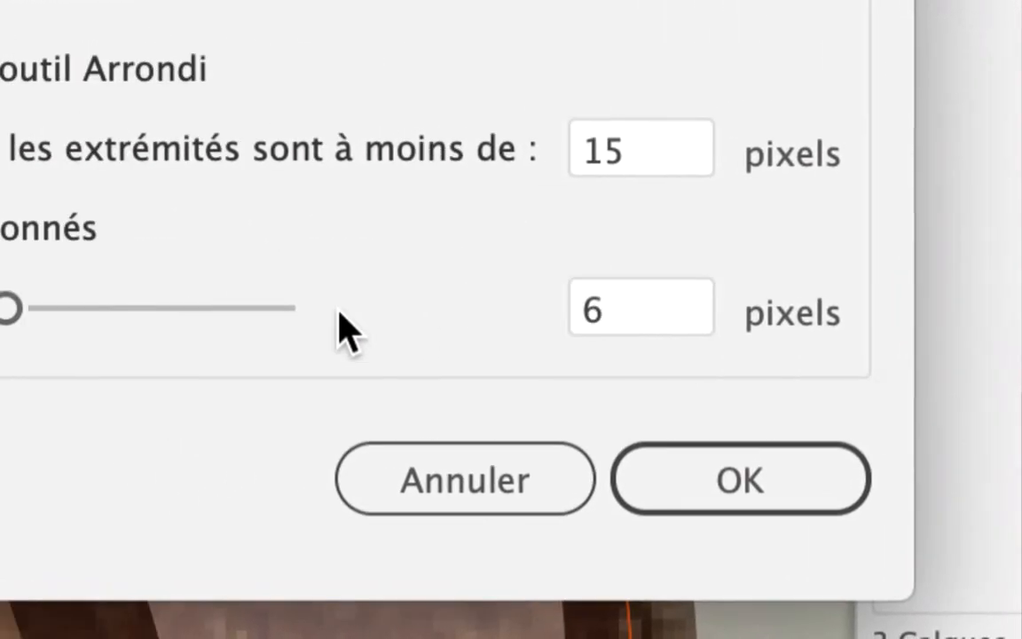
left_click_drag(10, 308, 293, 310)
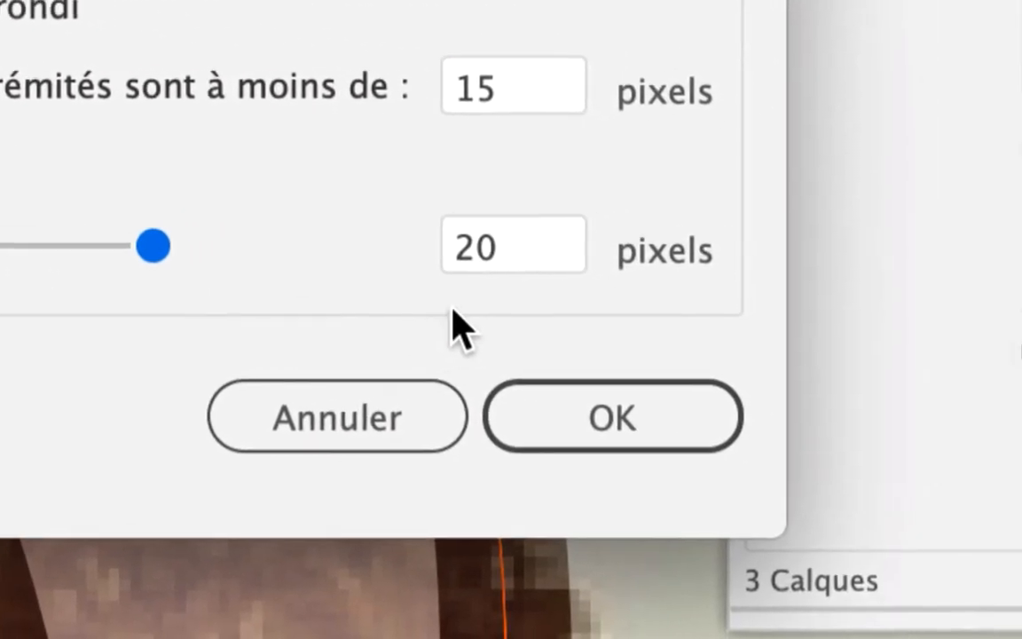
left_click(559, 414)
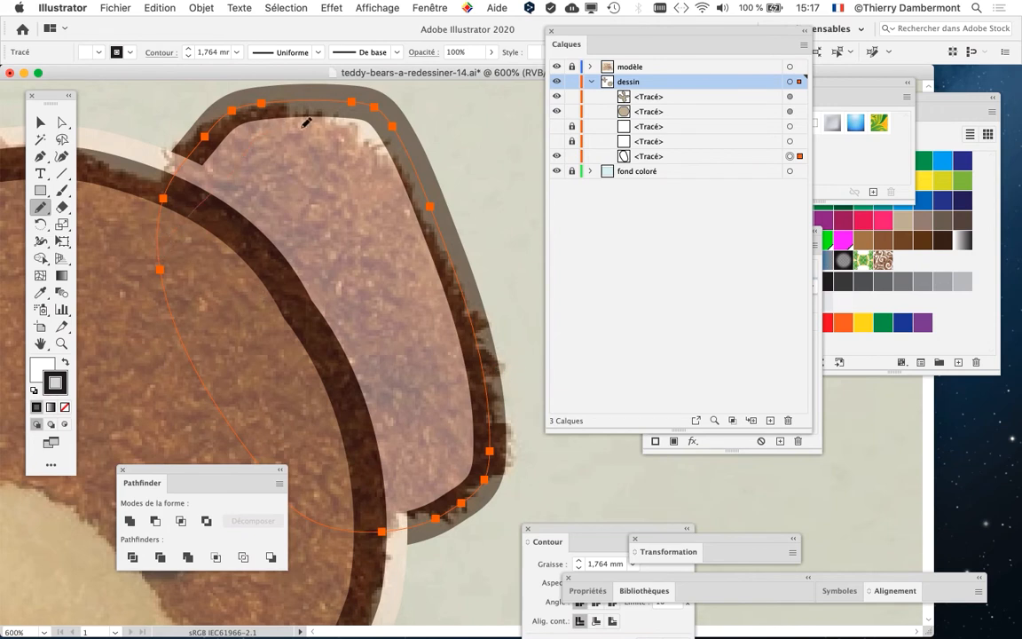
- Reshape the ear outline with further Crayon strokes around its upper curve and lower tip, undoing an unwanted stroke
mouse_move(468, 278)
left_mouse_down()
mouse_move(486, 361)
mouse_move(476, 444)
mouse_move(419, 511)
mouse_move(352, 530)
left_mouse_up()
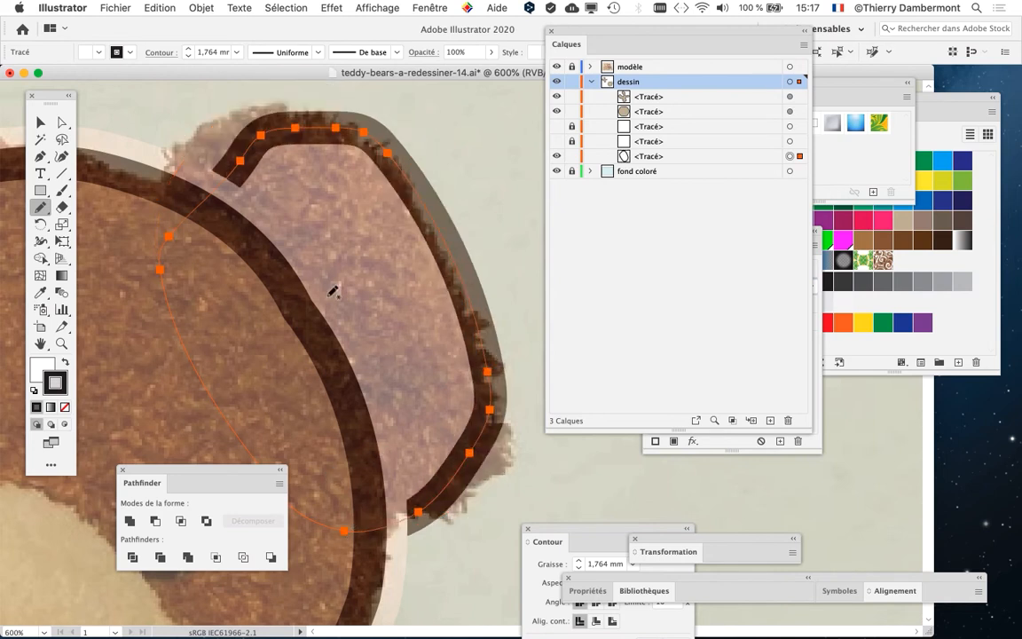
mouse_move(163, 278)
left_mouse_down()
mouse_move(159, 161)
mouse_move(195, 68)
mouse_move(362, 112)
mouse_move(385, 146)
left_mouse_up()
key("super+z")
mouse_move(292, 105)
left_mouse_down()
mouse_move(338, 118)
mouse_move(350, 134)
left_mouse_up()
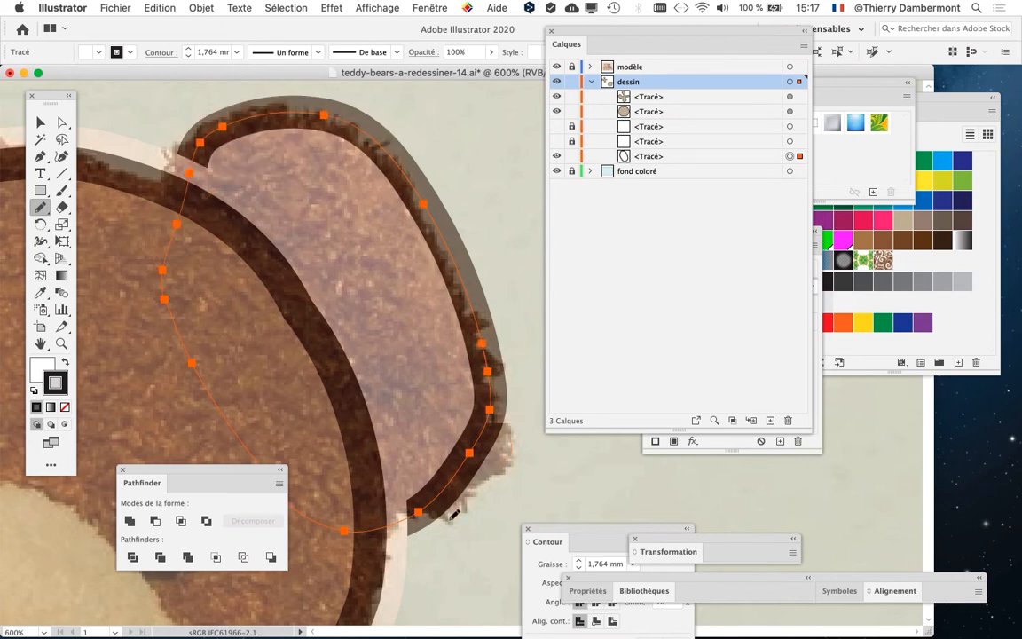
left_click_drag(452, 513, 304, 462)
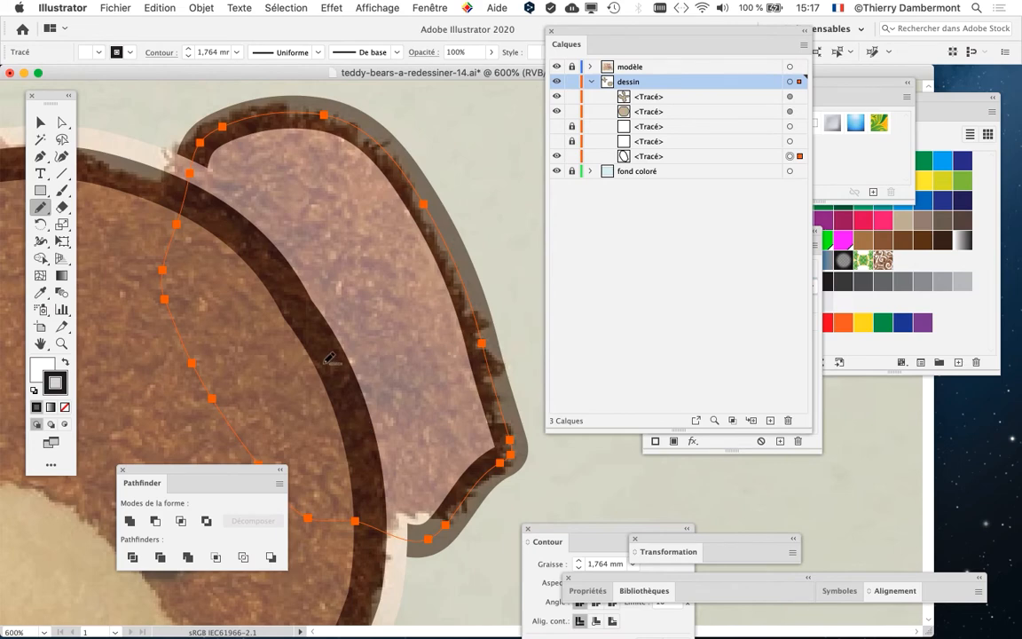
- Place the Styles graphiques panel below the ear, clear of the Calques panel
scroll(330, 359, "down", 2)
left_click_drag(331, 362, 387, 273)
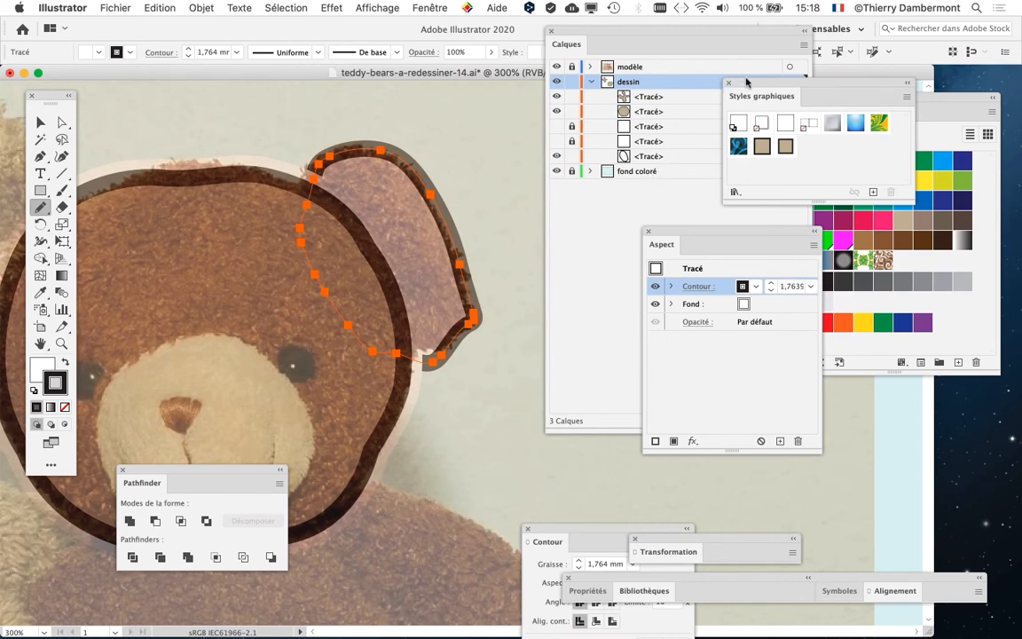
left_click_drag(741, 104, 429, 423)
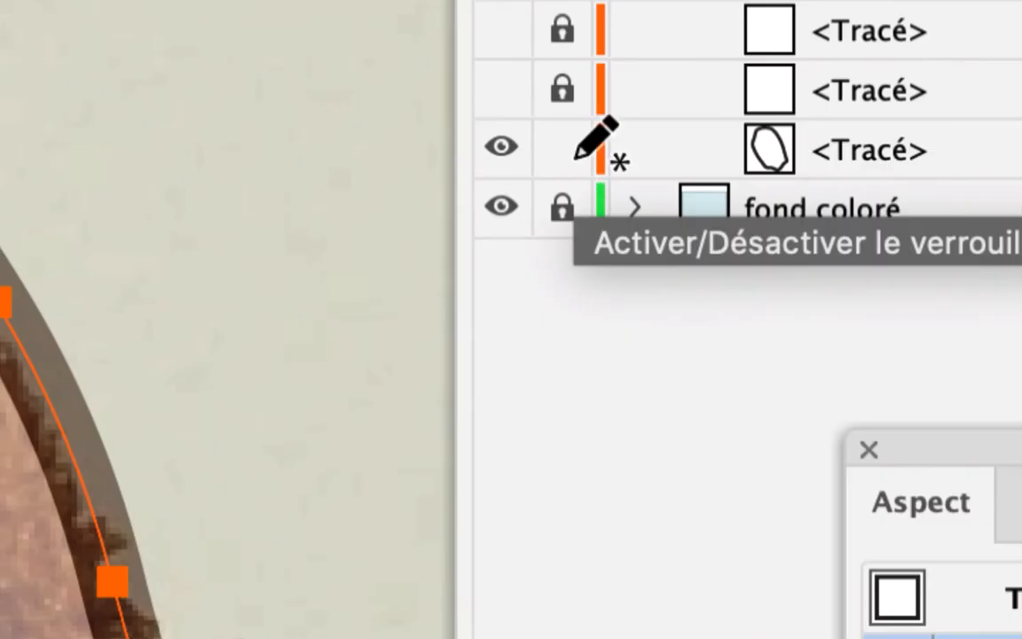
- Lock the ear path in the dessin layer, then unlock it
left_click(563, 152)
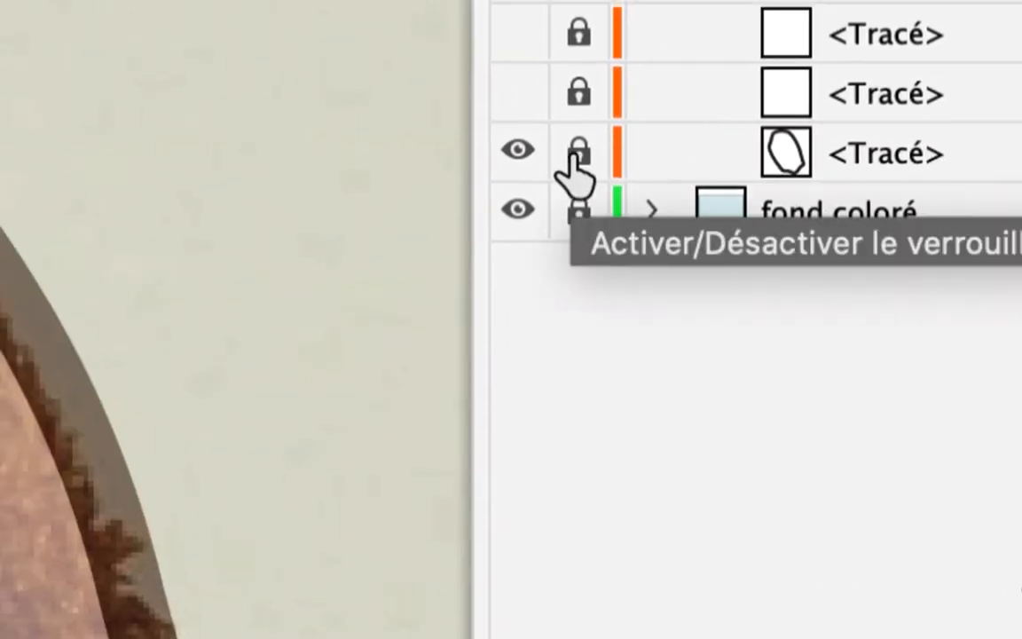
left_click(570, 160)
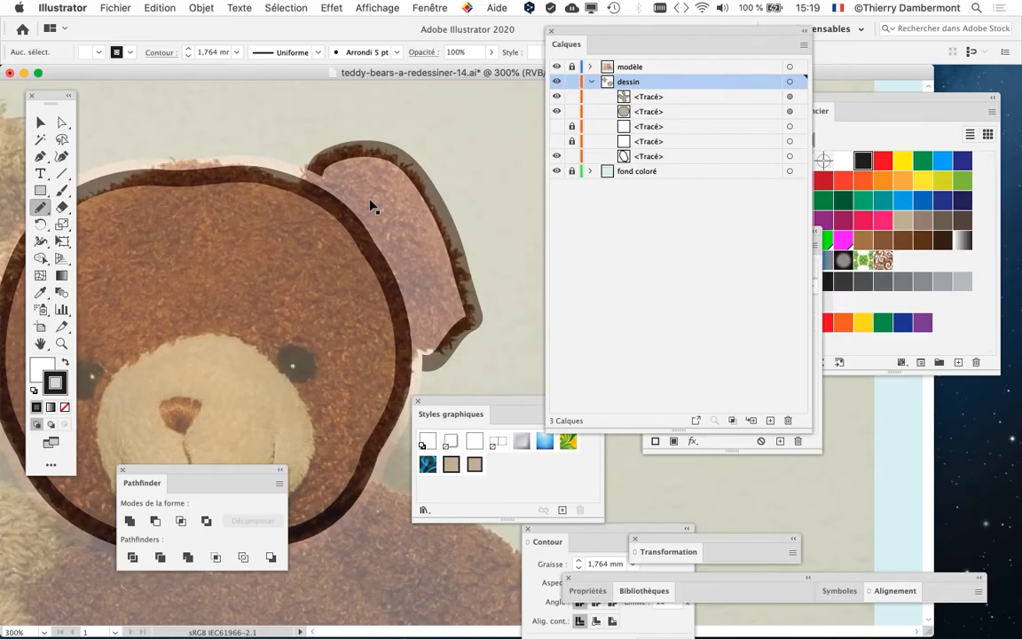
- Select the ear on the artboard with the Selection tool and lock the selection with the Verrouiller command
left_click(40, 122)
left_click(364, 159)
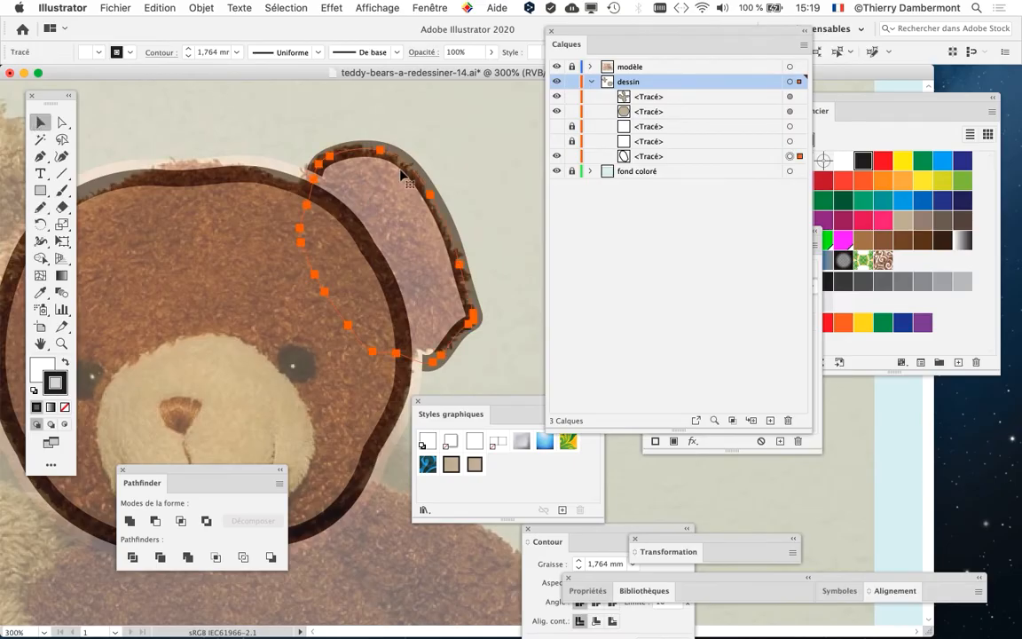
left_click(201, 7)
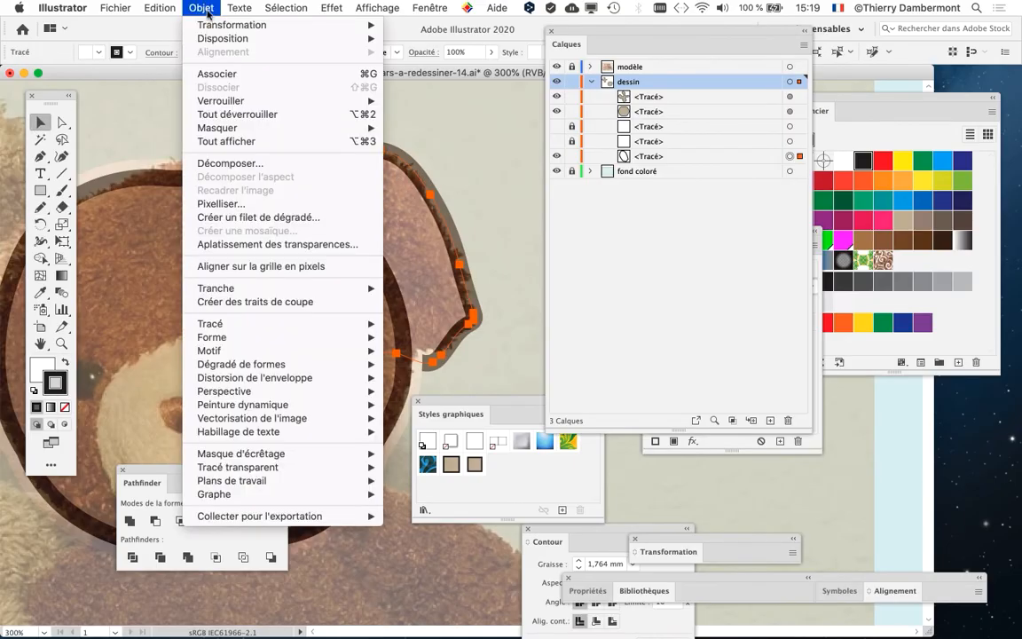
mouse_move(225, 102)
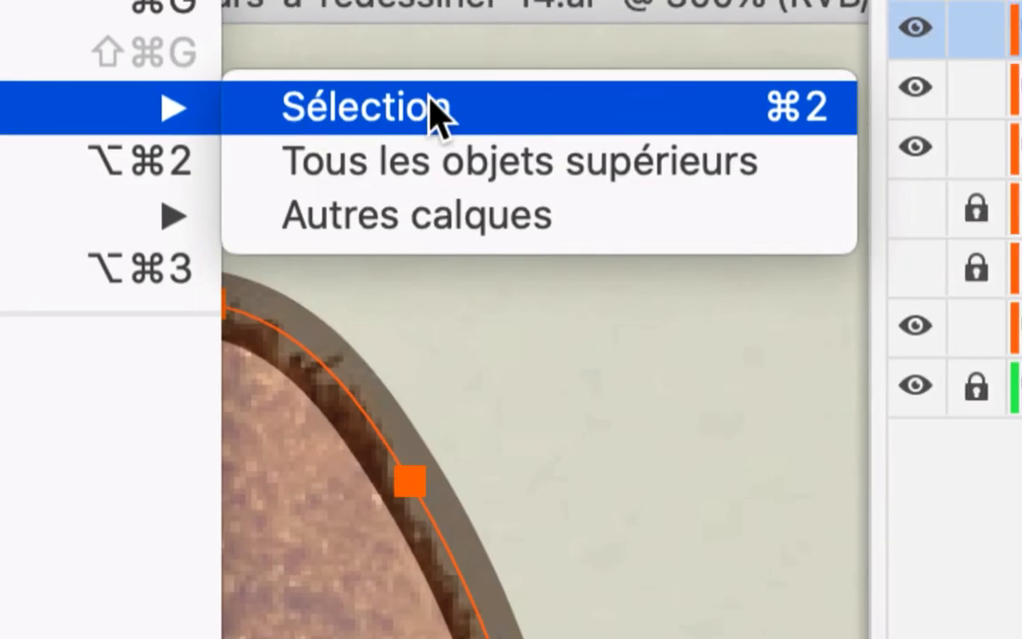
left_click(408, 104)
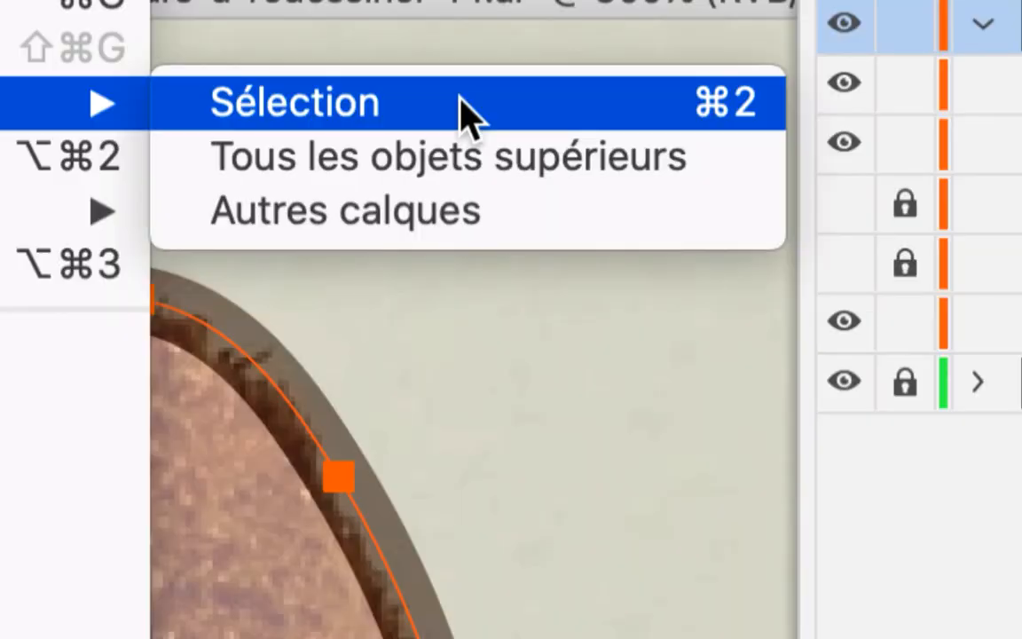
left_click(468, 115)
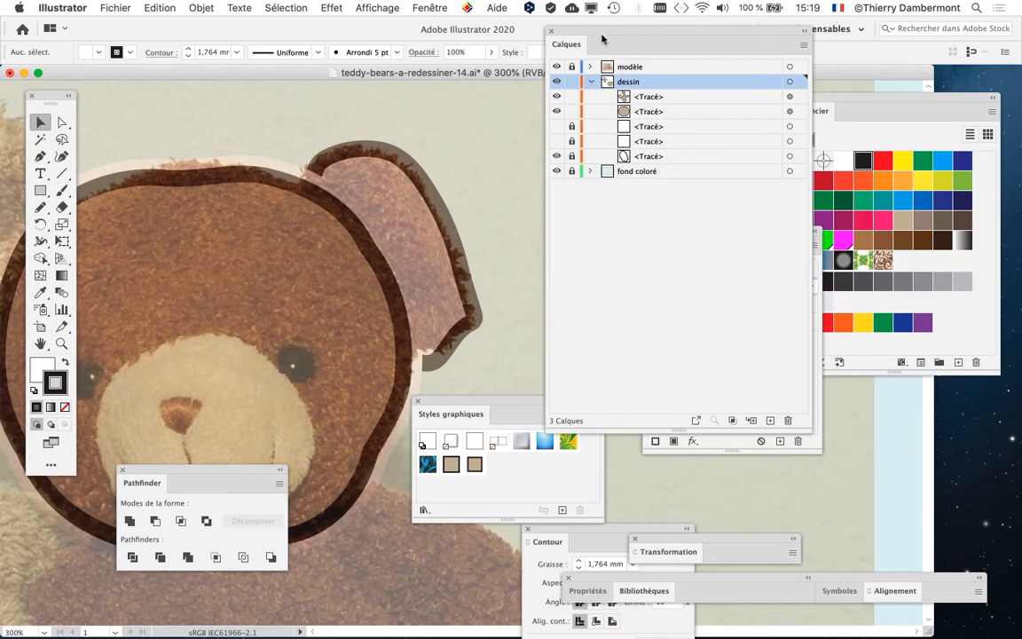
- Shift the Calques panel away from the ear, then bring the Aspect panel over the head and close it
left_click_drag(601, 39, 635, 36)
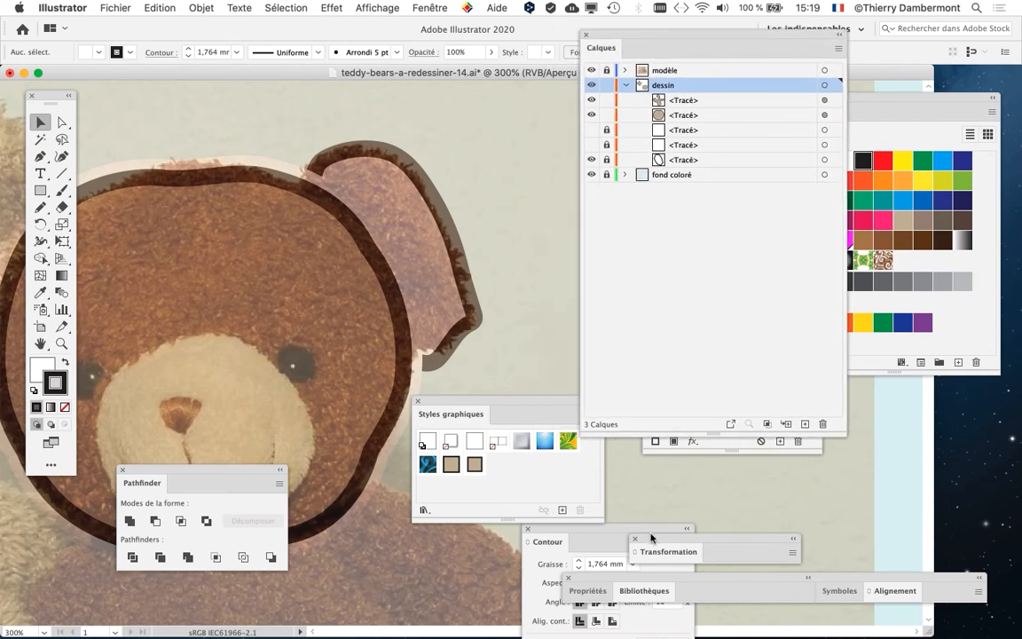
left_click(406, 7)
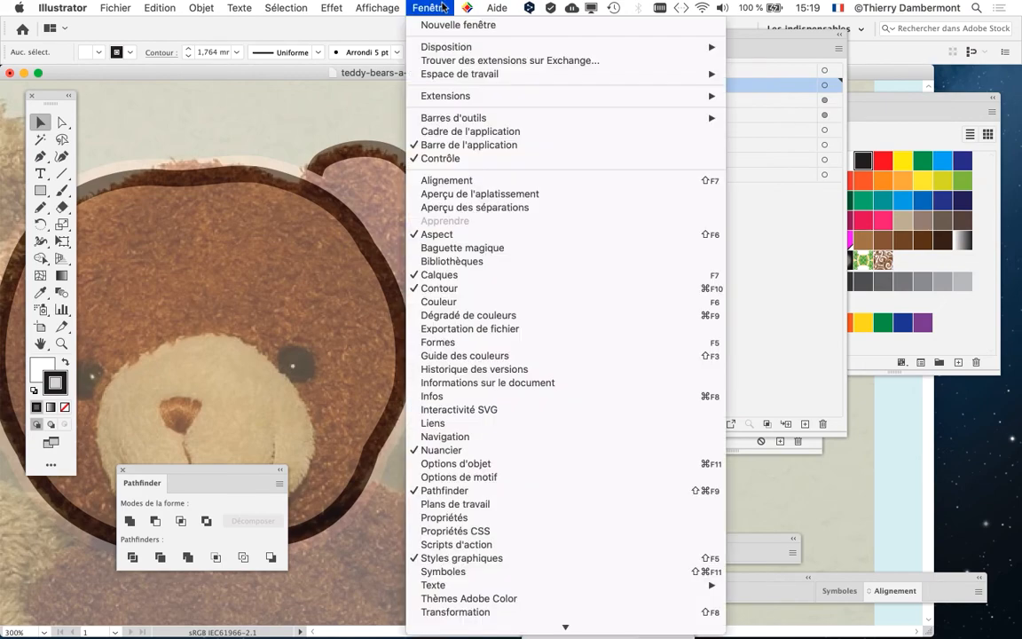
left_click(435, 234)
left_click(429, 7)
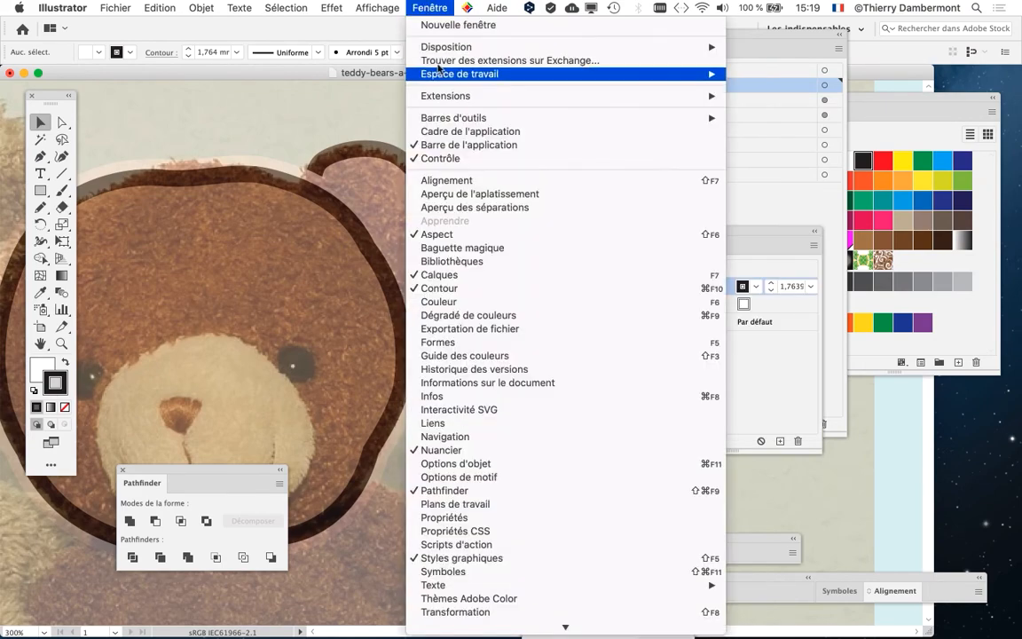
left_click(715, 277)
left_click_drag(759, 233, 210, 82)
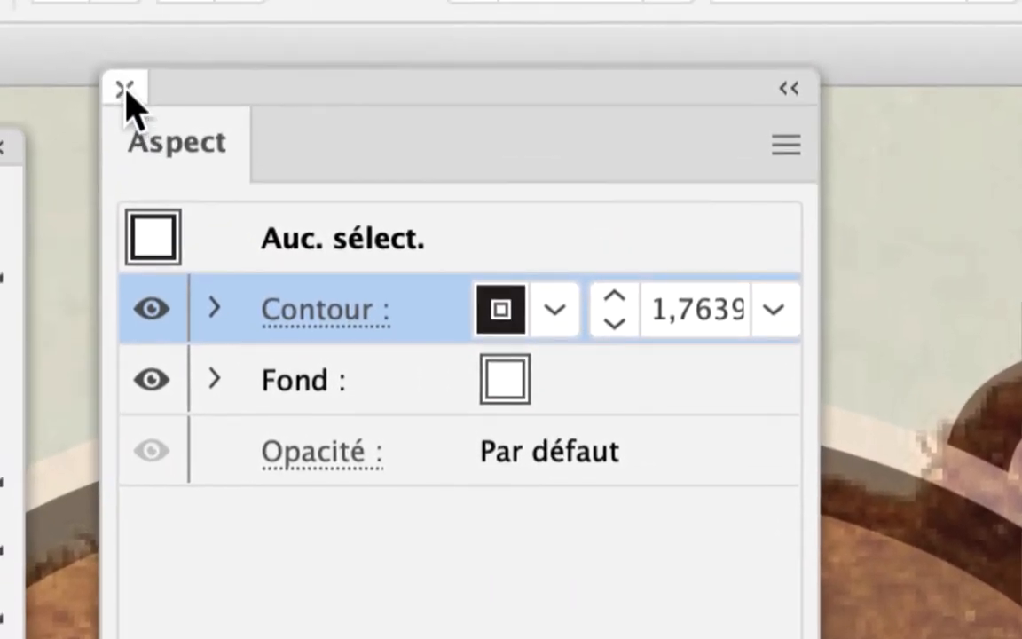
left_click(125, 89)
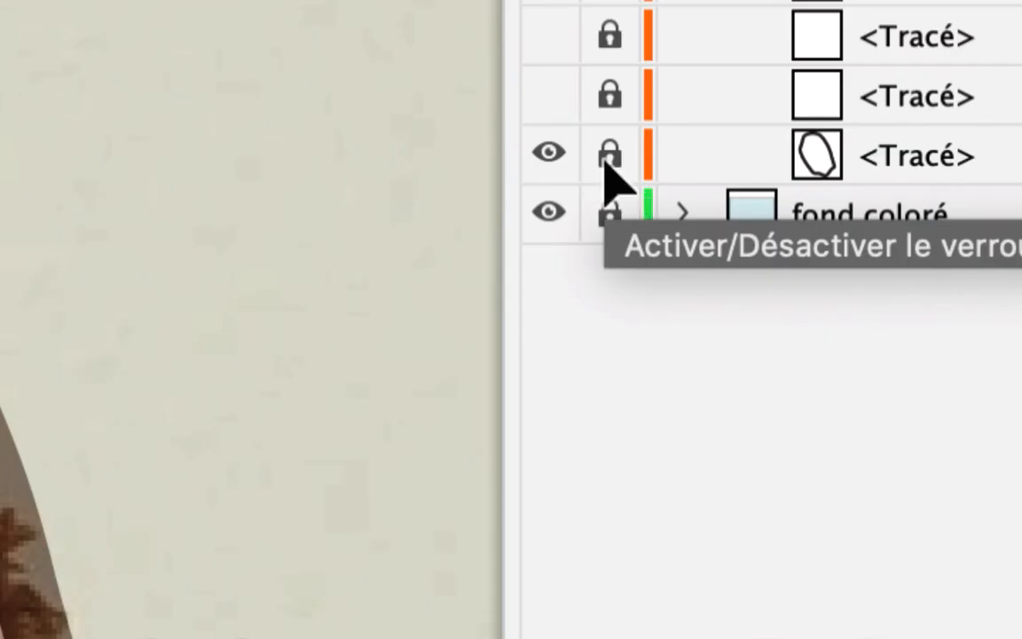
- Unlock and select the ear path, move the Styles graphiques panel over the head and save the ear's appearance as a new graphic style
left_click(605, 160)
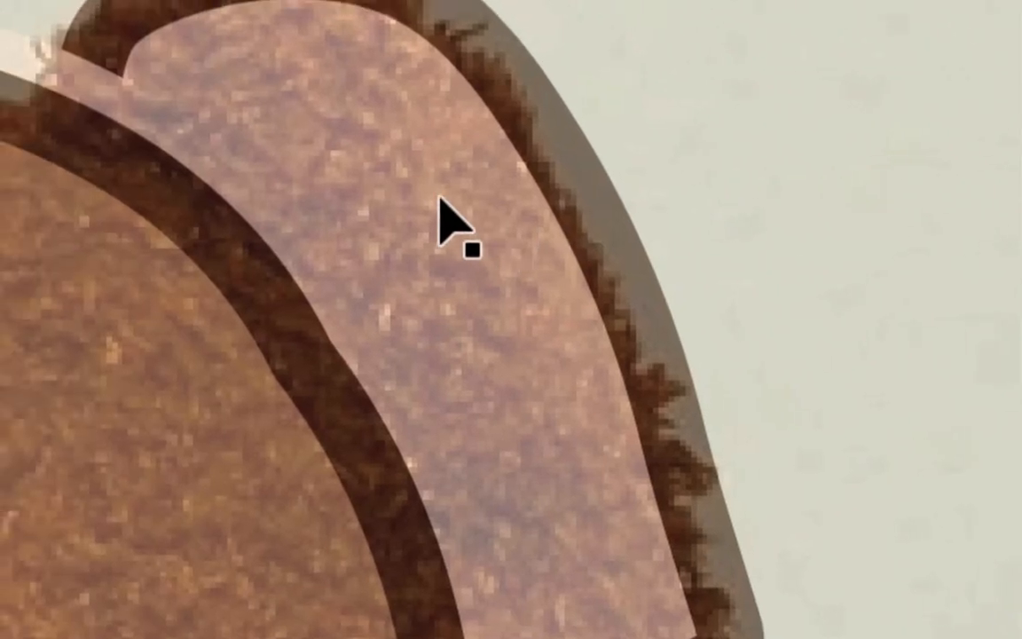
left_click(441, 217)
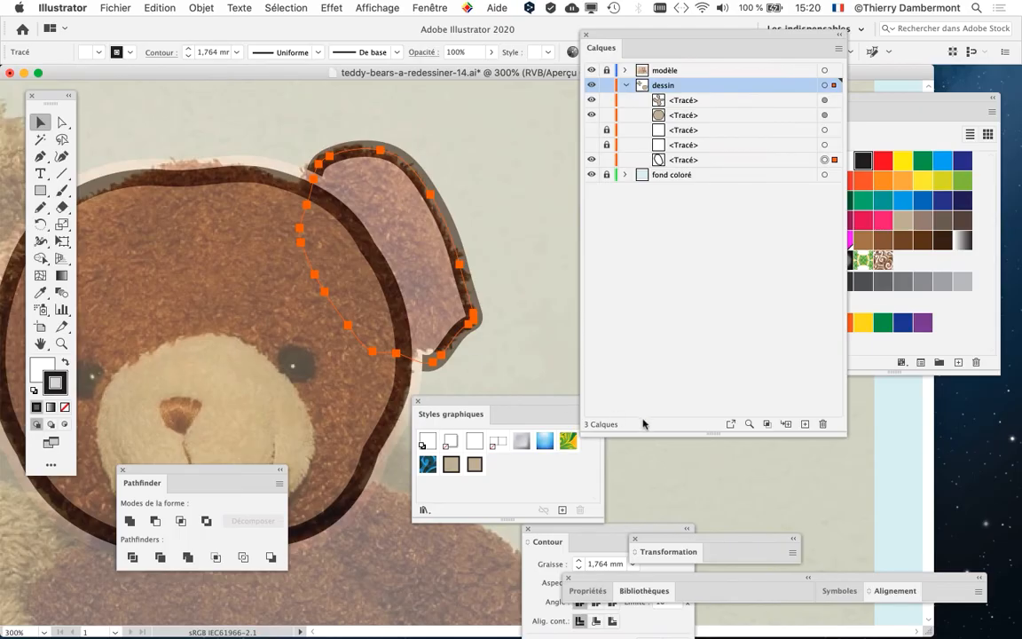
left_click_drag(524, 407, 224, 96)
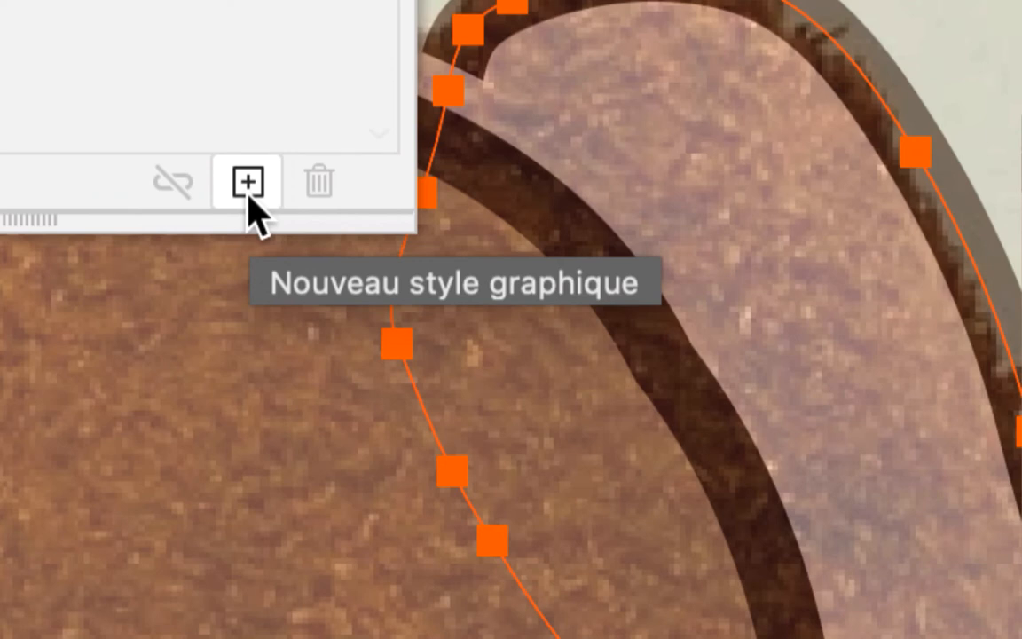
left_click(248, 199)
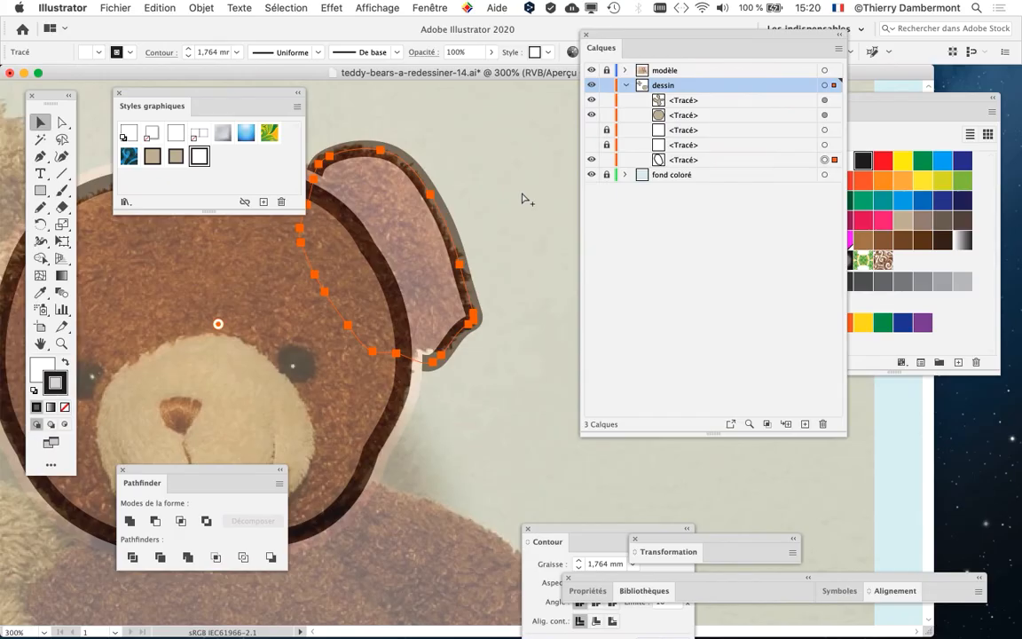
- Reopen the Aspect panel, place it beside the ear and choose its Fond attribute, then its Contour attribute
left_click(428, 7)
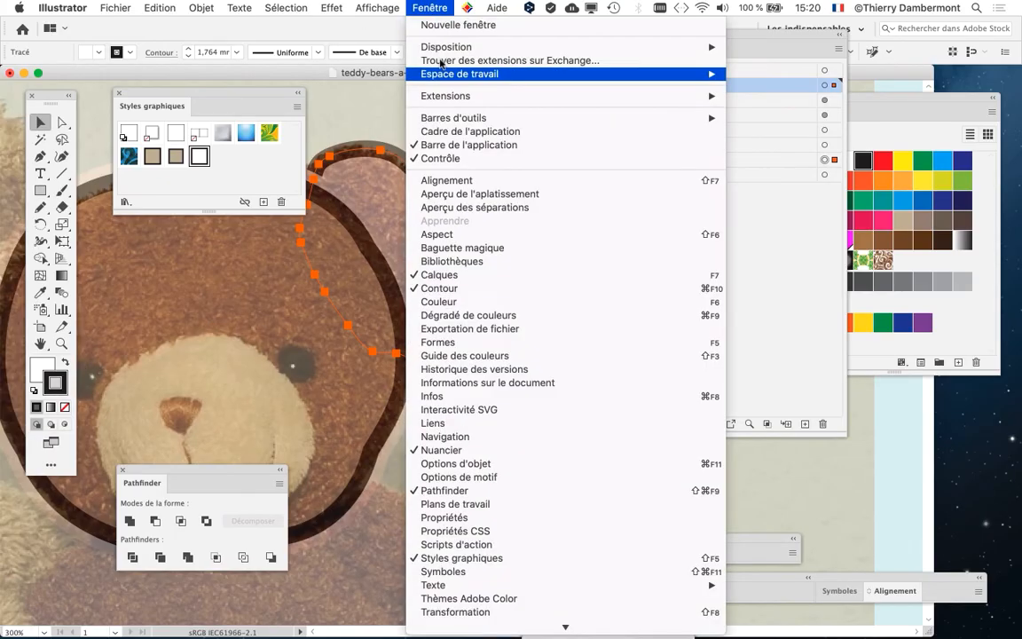
left_click(478, 235)
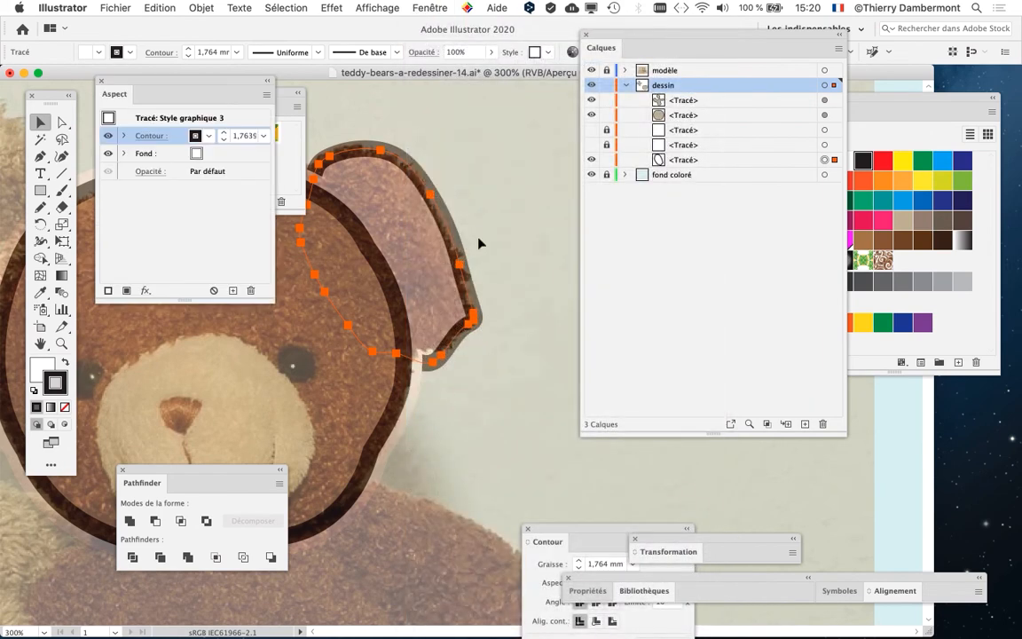
left_click_drag(188, 83, 601, 232)
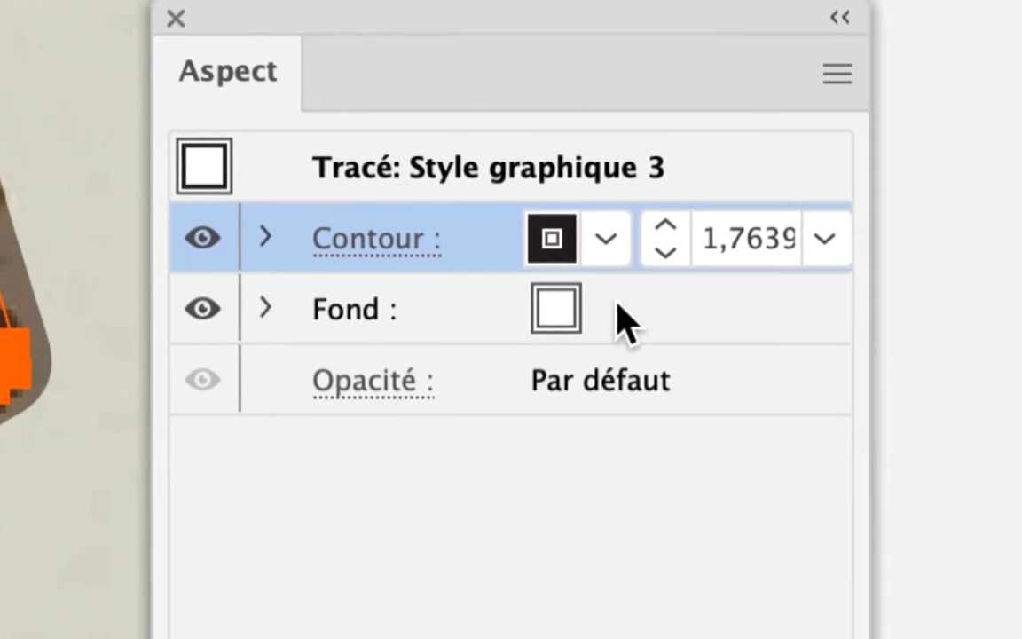
left_click(749, 307)
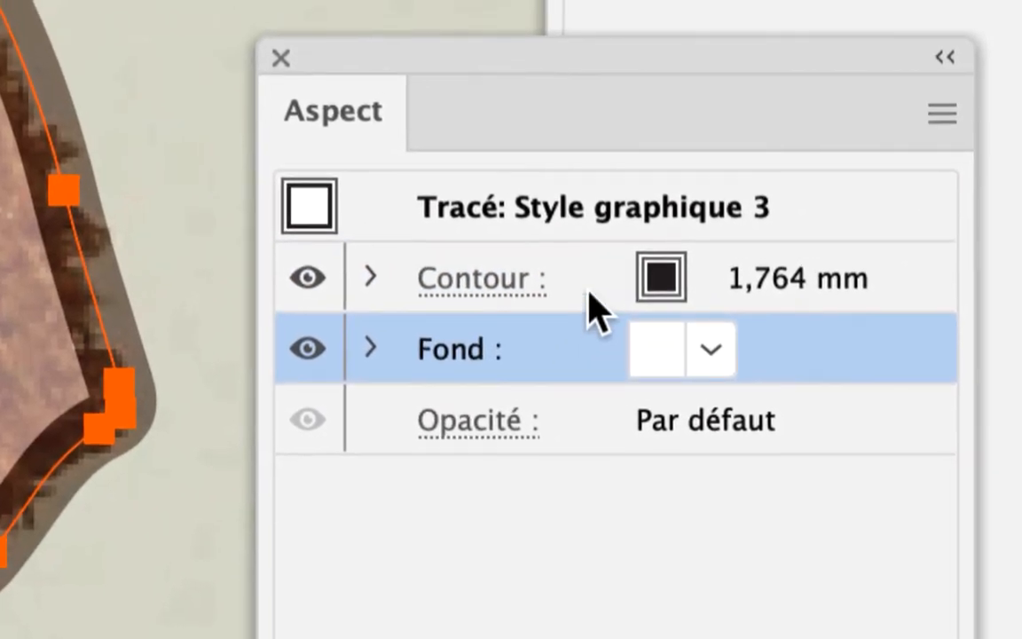
left_click(645, 263)
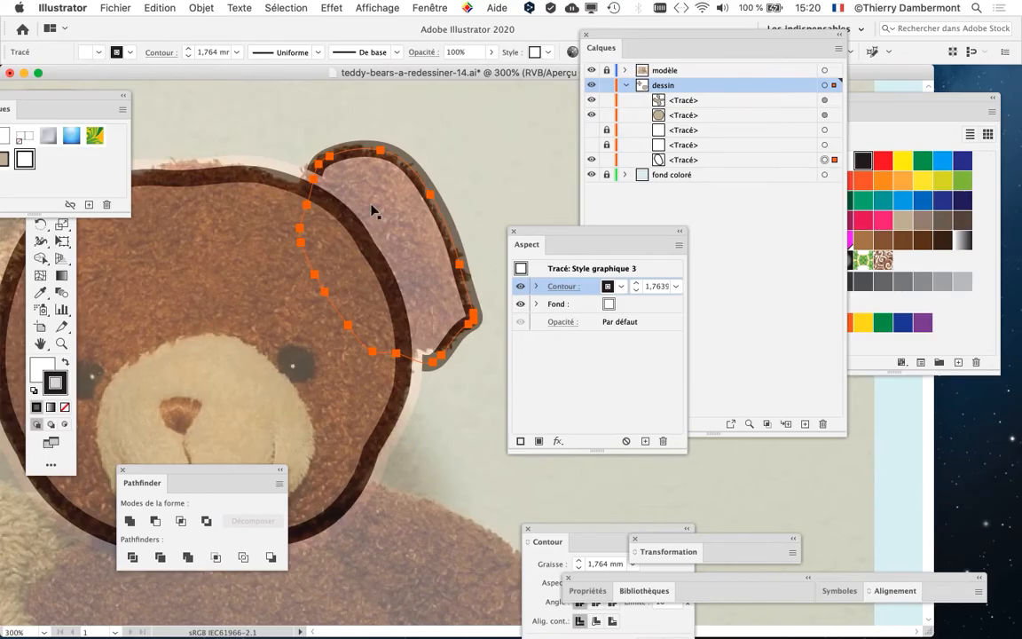
- Move the Aspect panel below the ear, lock the ear path in the dessin layer and shift the Styles graphiques panel off the tools
left_click_drag(558, 233, 370, 413)
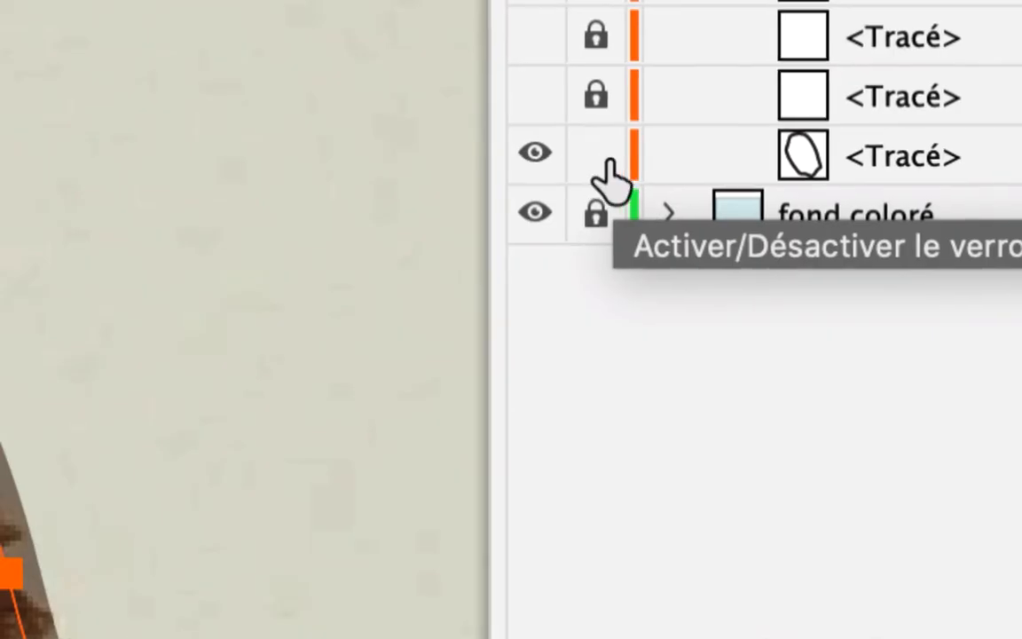
left_click(608, 159)
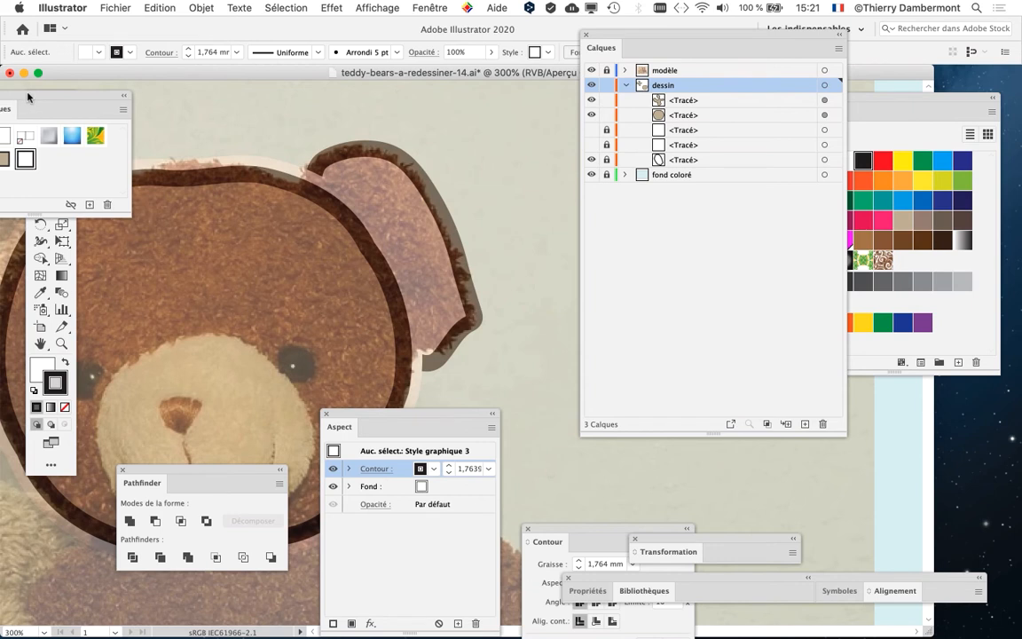
left_click_drag(29, 101, 788, 276)
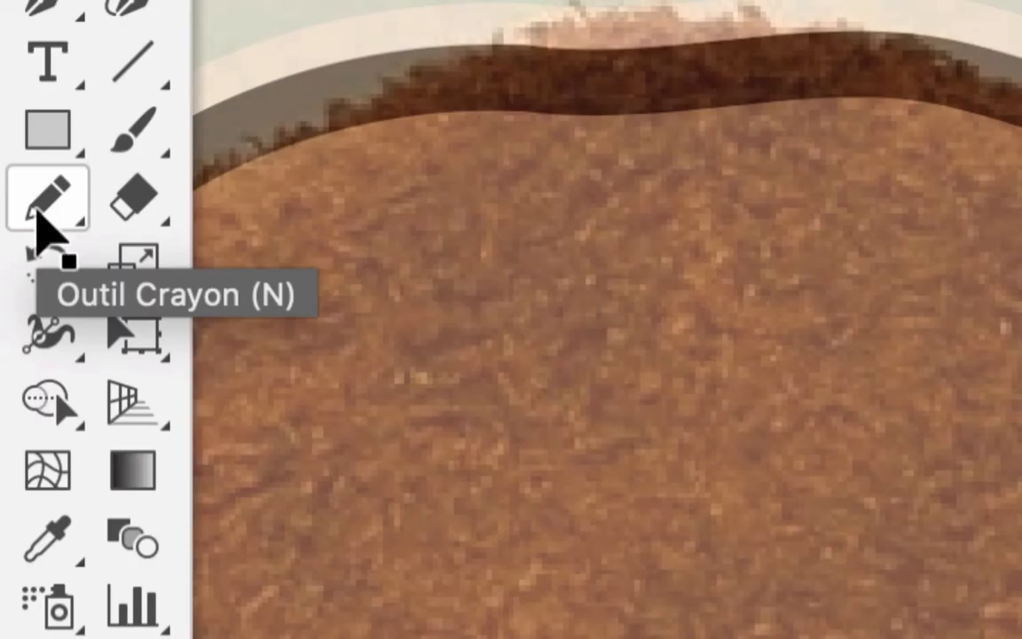
- Draw an open inner-ear curve inside the ear with the Crayon tool and apply Style graphique 3 to it
left_click(38, 210)
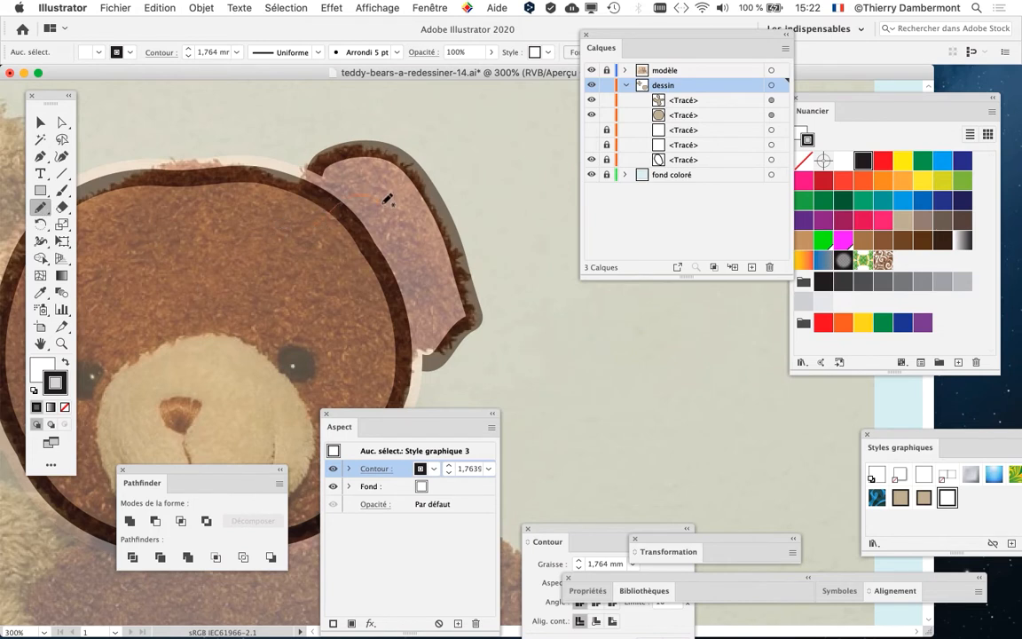
left_click_drag(313, 226, 304, 286)
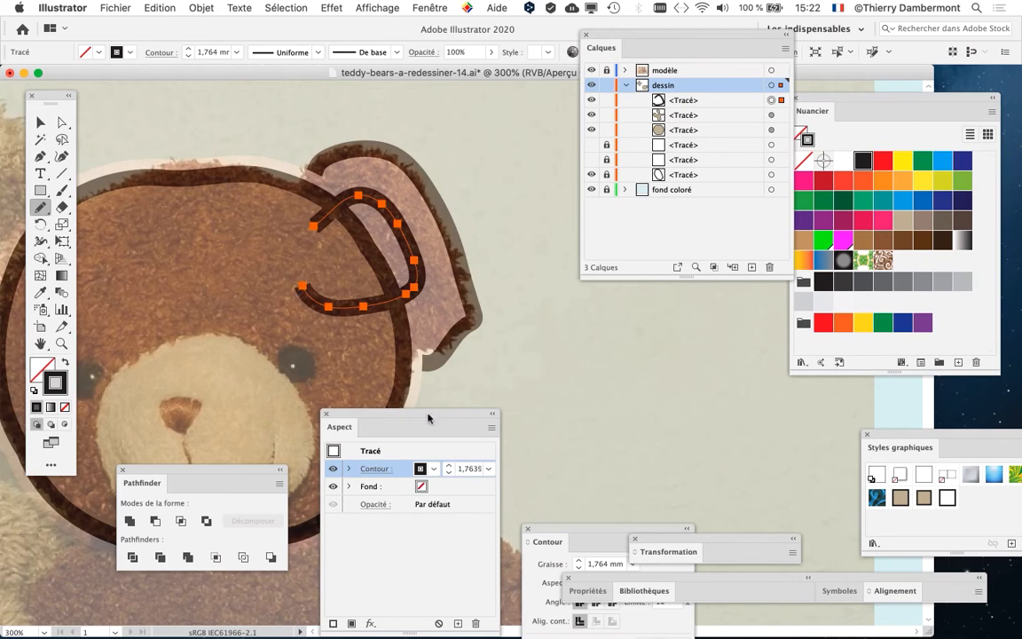
left_click_drag(427, 417, 174, 97)
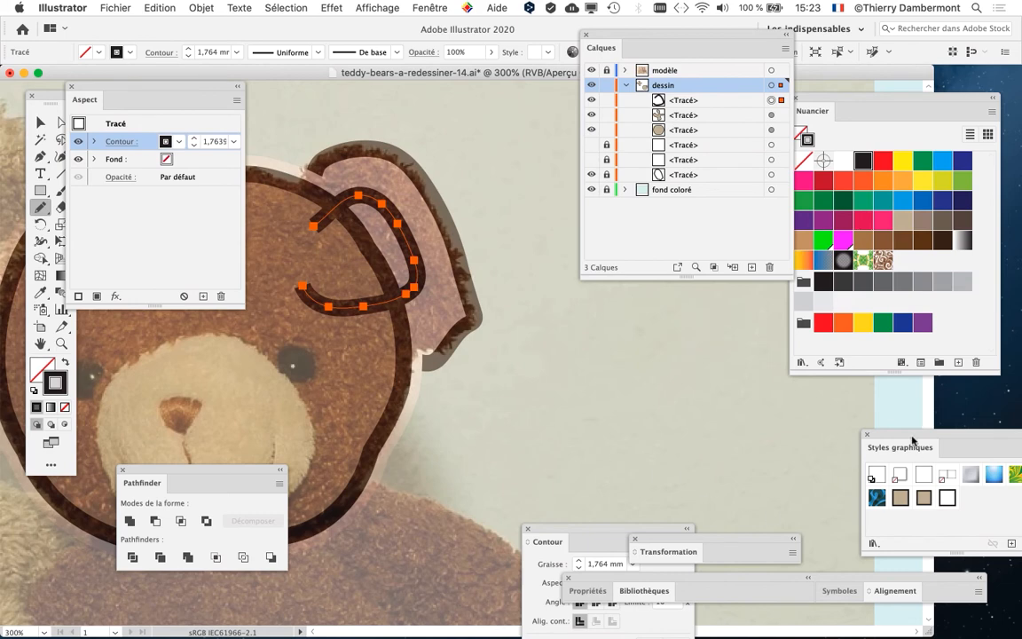
left_click_drag(912, 440, 471, 77)
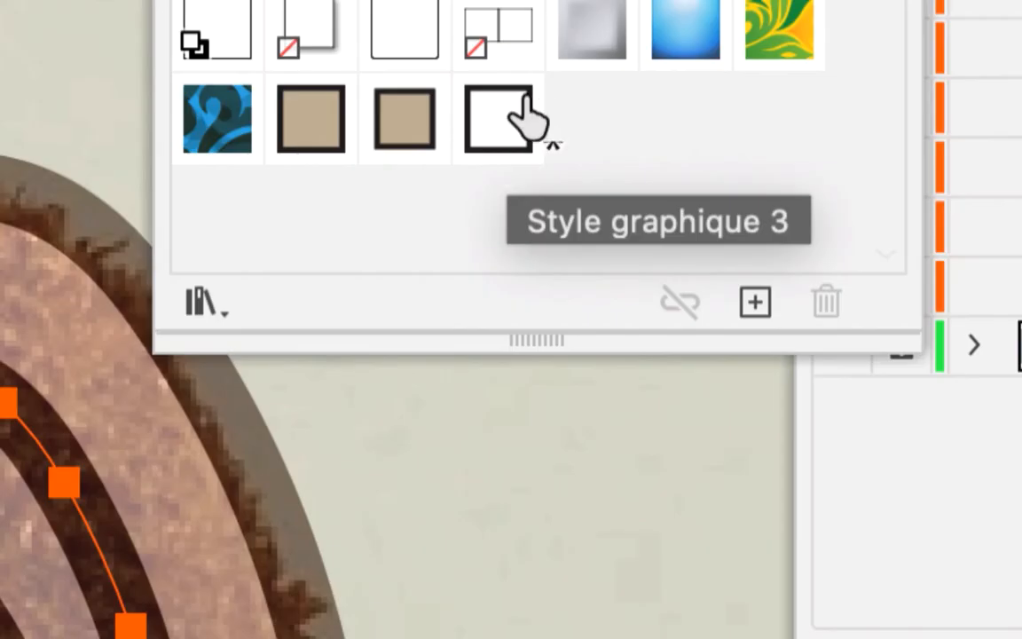
left_click(506, 133)
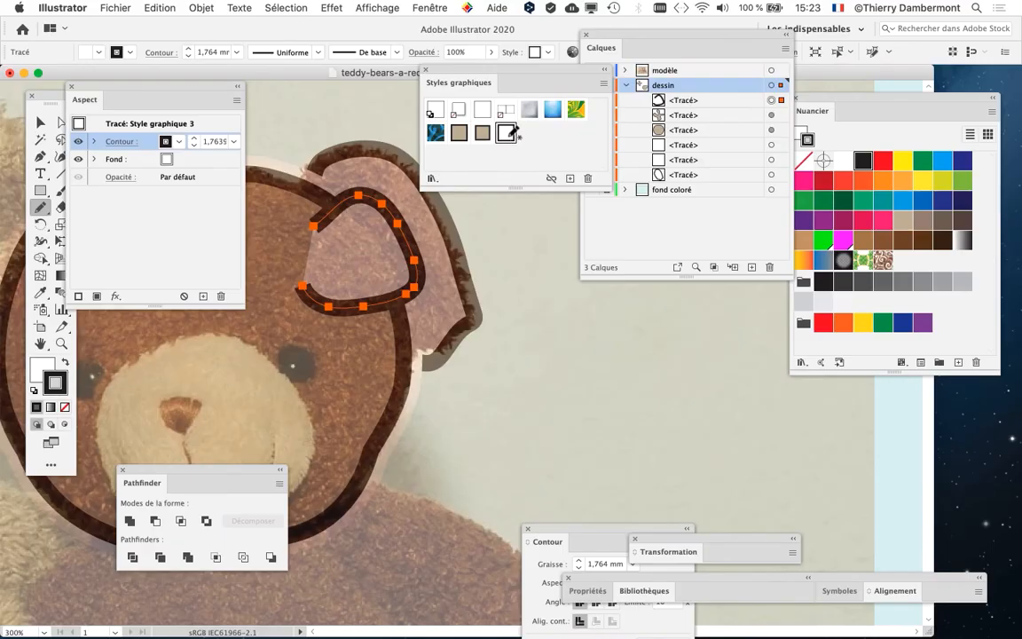
- Clear the Styles graphiques and Aspect panels from the head, then move the inner-ear path just below the head path in the dessin layer
left_click_drag(486, 75, 609, 357)
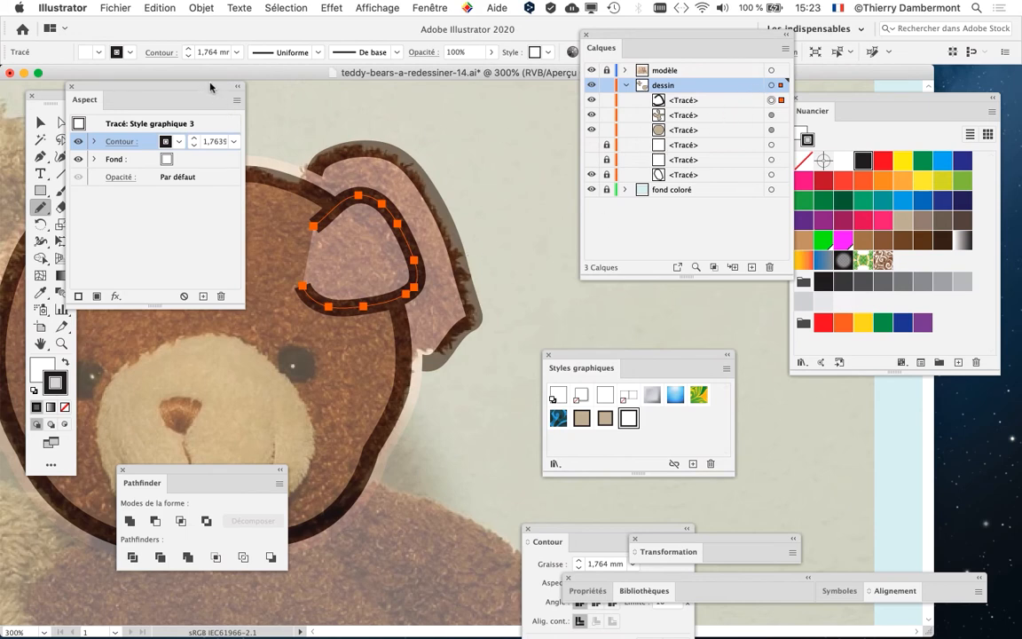
left_click_drag(210, 86, 462, 465)
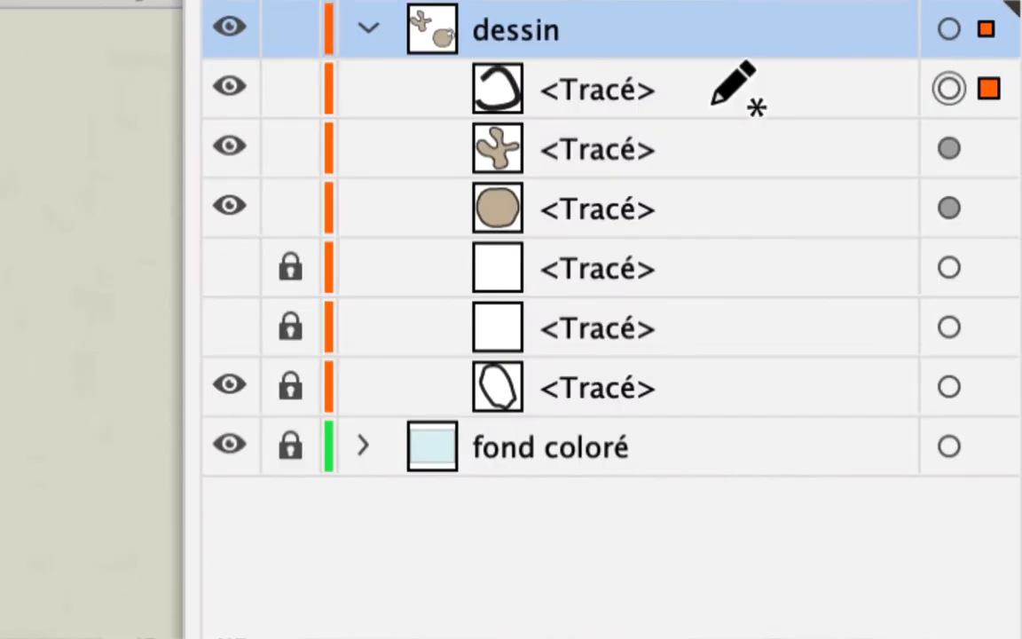
left_click(710, 100)
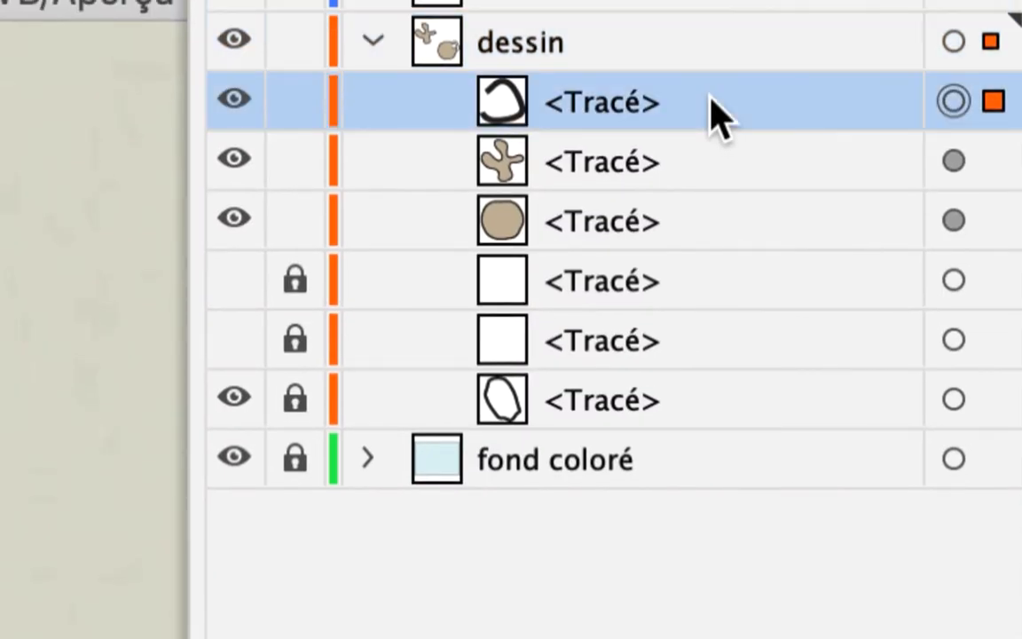
left_click_drag(710, 115, 692, 243)
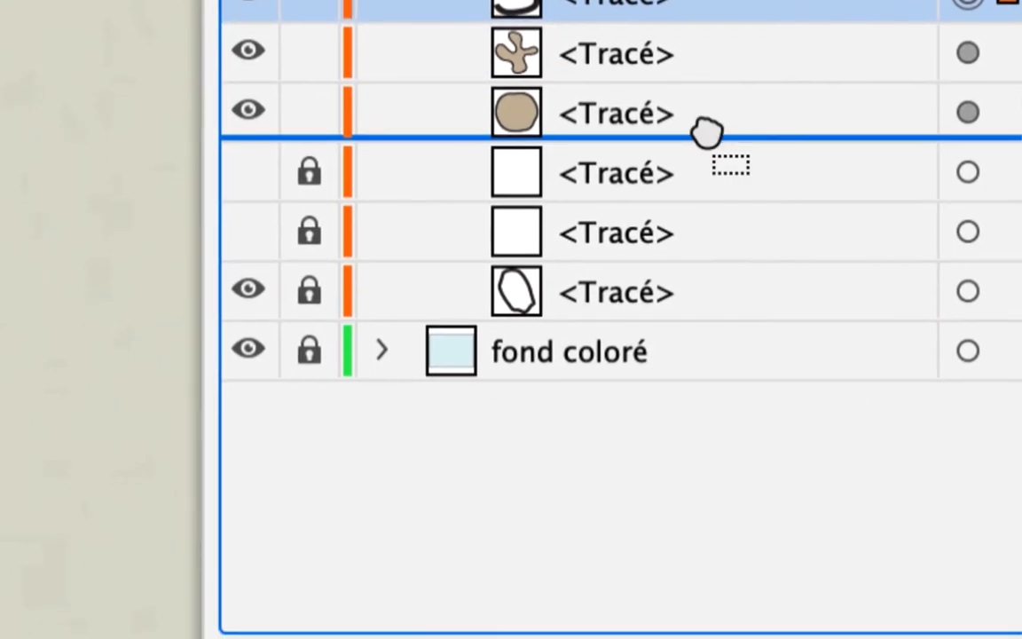
mouse_move(706, 133)
left_mouse_down()
mouse_move(702, 100)
mouse_move(709, 141)
left_mouse_up()
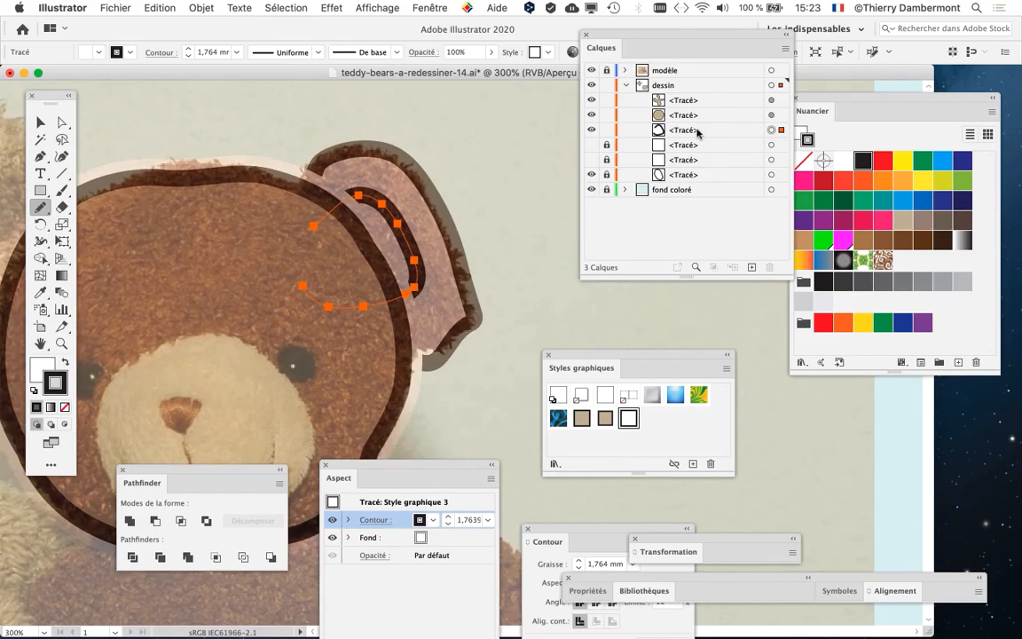
- Scale the inner-ear path down with the Free Transform tool, shift it higher within the ear and deselect it
left_click(40, 123)
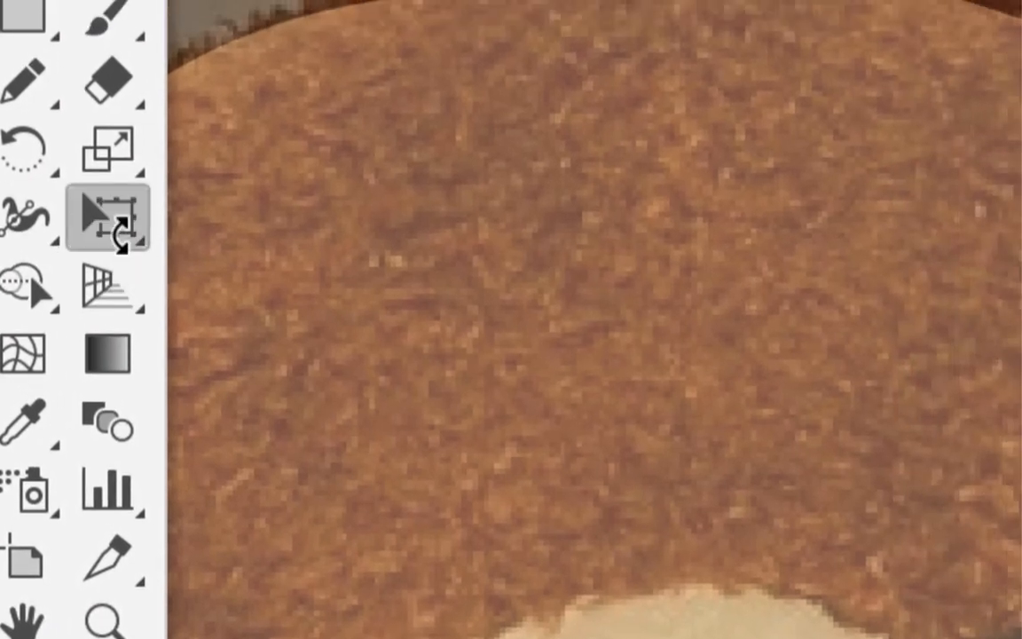
left_click(120, 232)
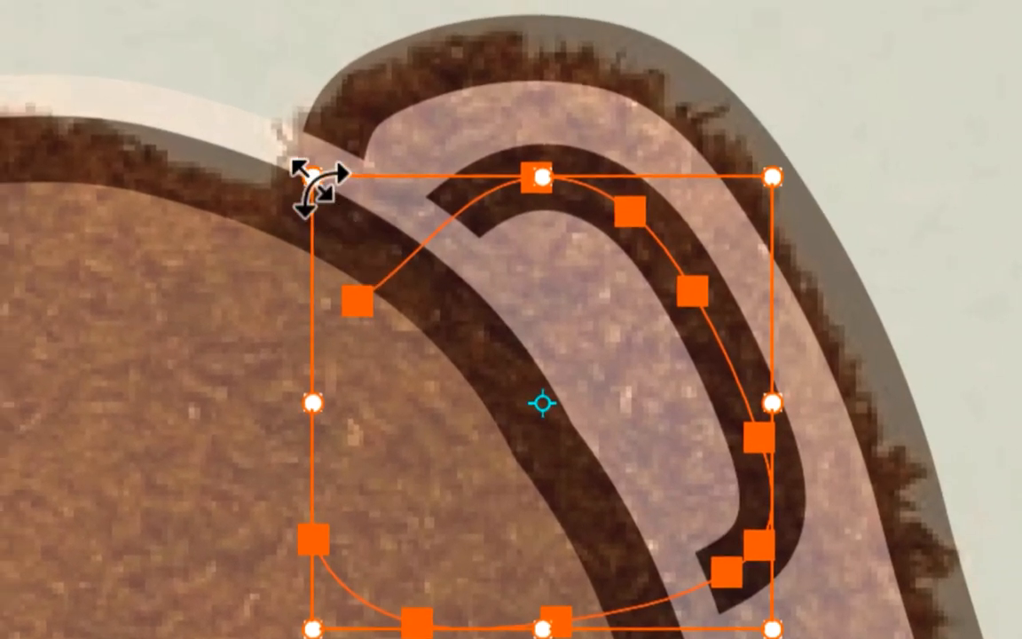
mouse_move(312, 181)
left_mouse_down()
mouse_move(310, 230)
mouse_move(332, 290)
mouse_move(298, 242)
mouse_move(294, 164)
mouse_move(294, 205)
mouse_move(328, 192)
left_mouse_up()
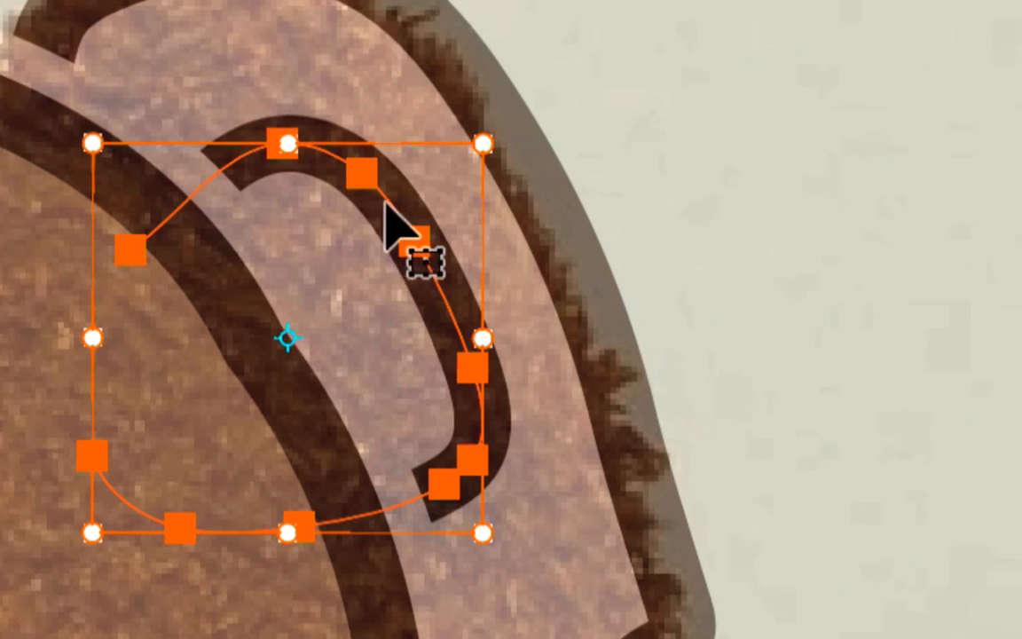
left_click_drag(693, 185, 670, 141)
left_click_drag(379, 195, 374, 189)
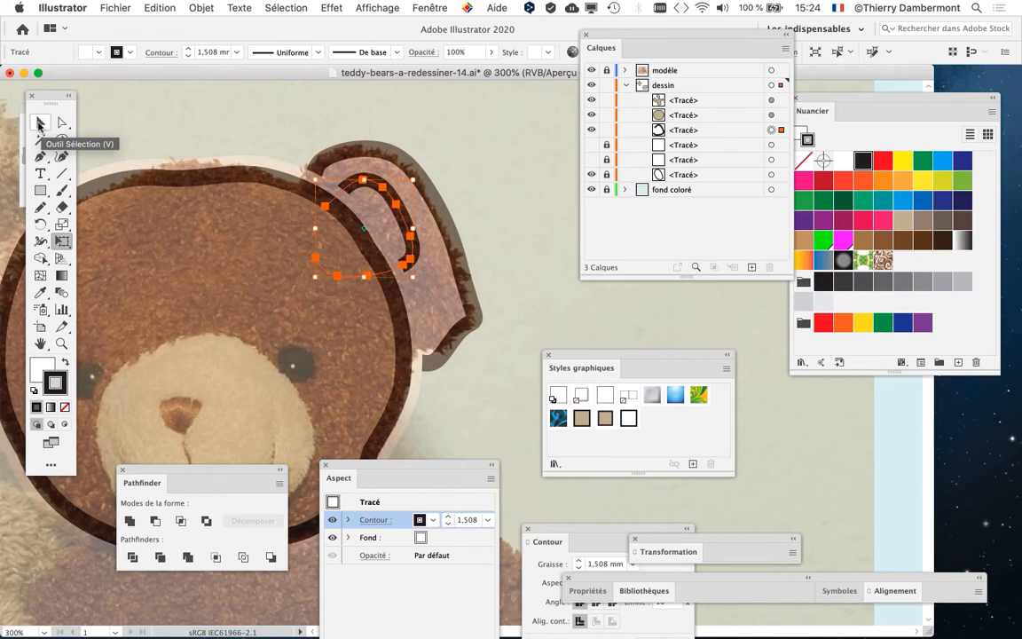
left_click(39, 123)
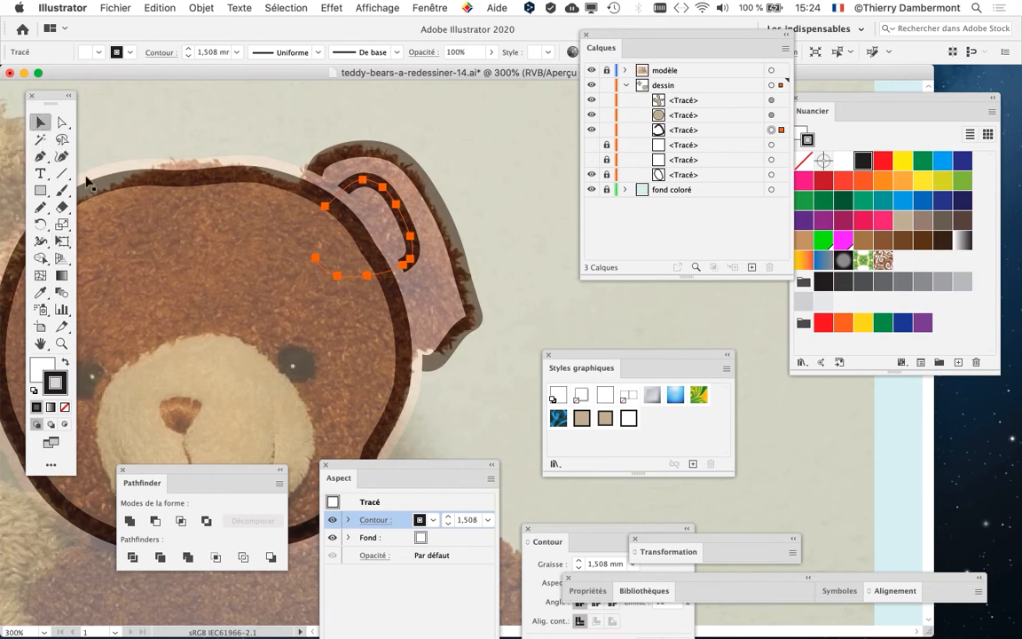
left_click(510, 263)
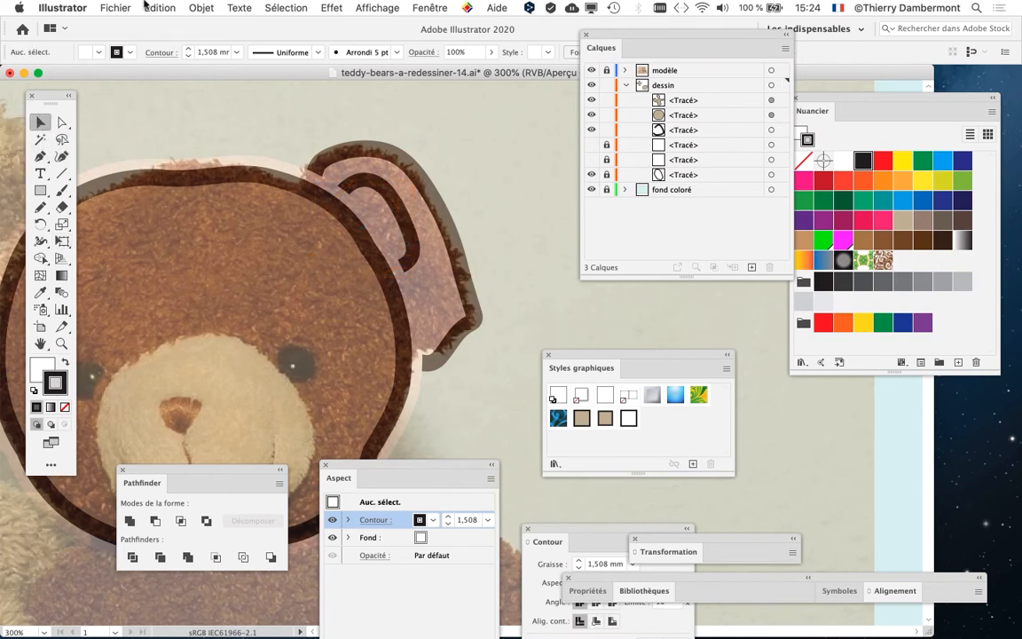
- Move the inner-ear path lower in the ear, enlarge it toward the upper left with Free Transform and deselect it
left_click(399, 206)
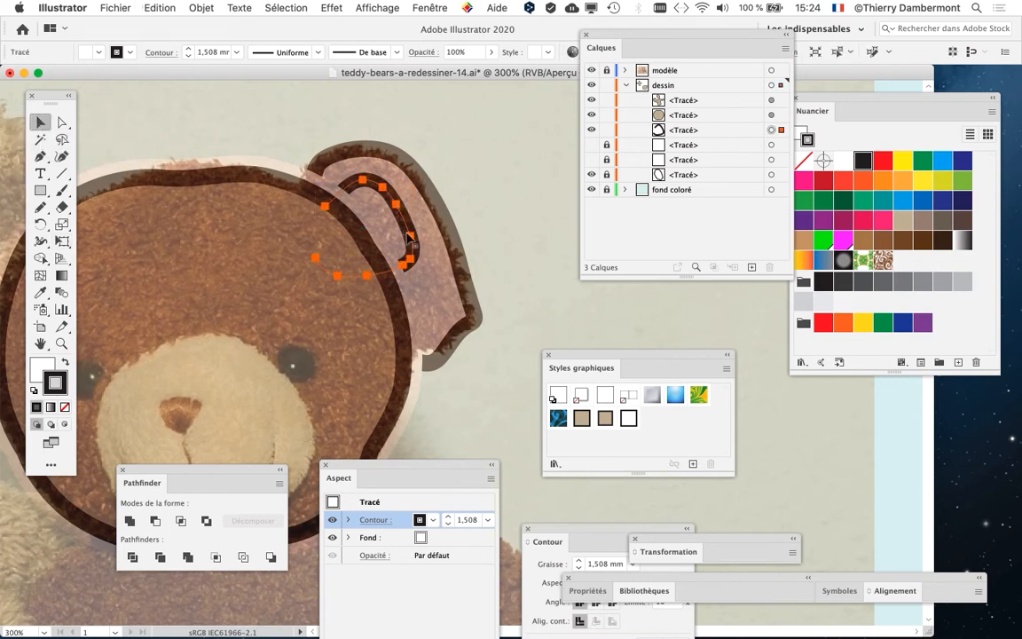
left_click_drag(409, 237, 427, 277)
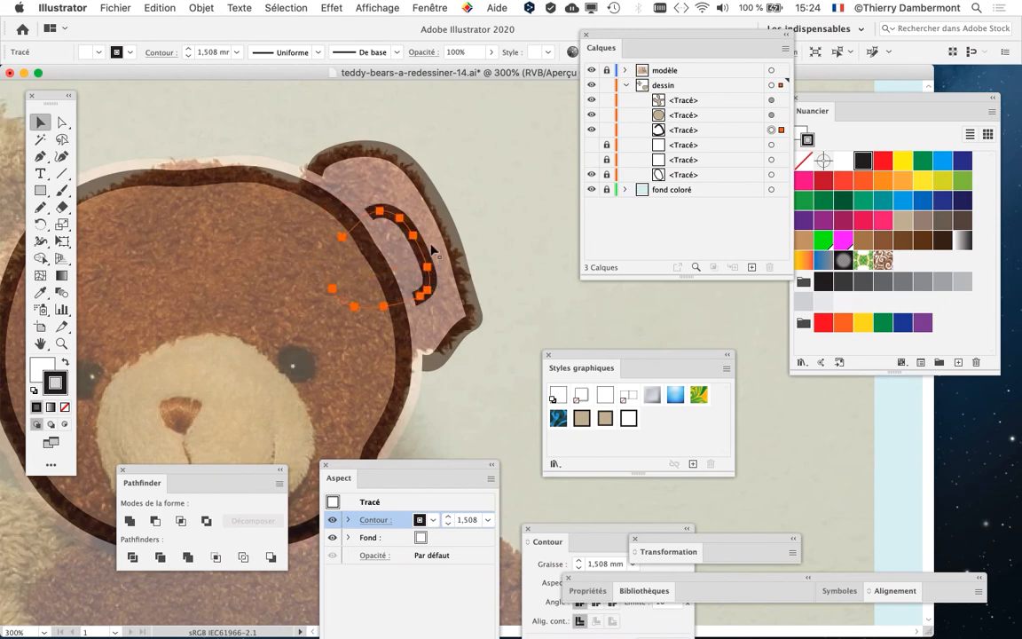
left_click(63, 242)
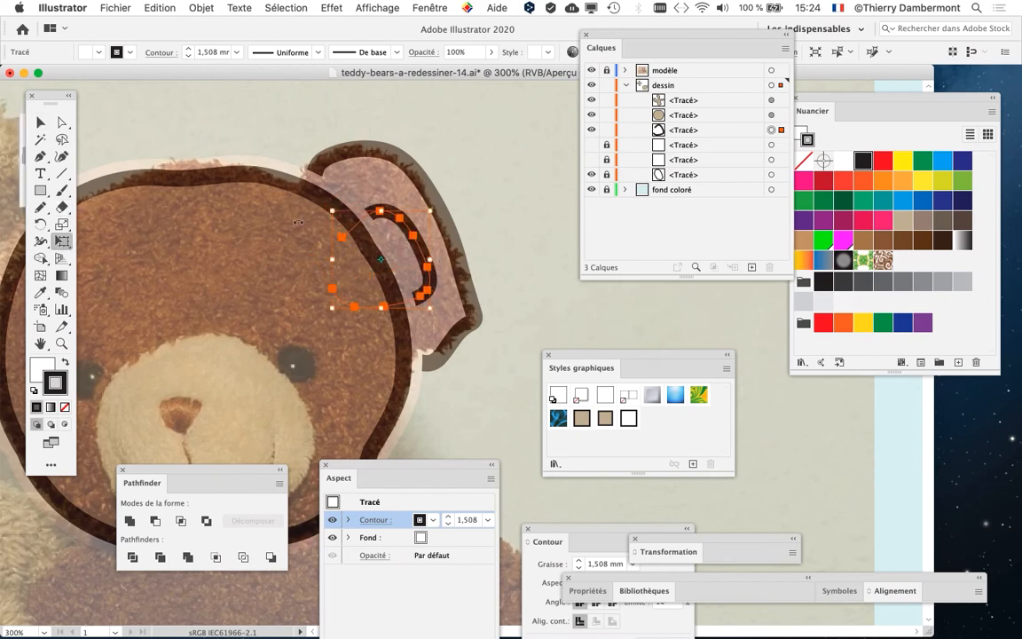
mouse_move(332, 209)
left_mouse_down()
mouse_move(328, 181)
mouse_move(310, 188)
left_mouse_up()
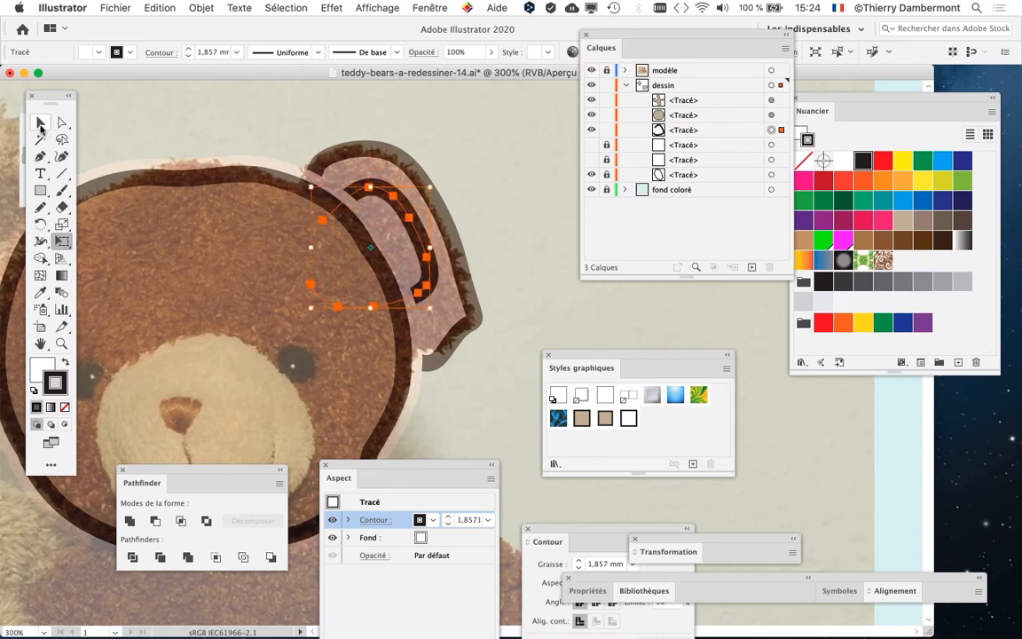
left_click(40, 124)
left_click(124, 111)
- Save the document as teddy-bears-a-redessiner-15.ai in the teddy bear 6 folder, in Adobe Illustrator format
left_click(115, 8)
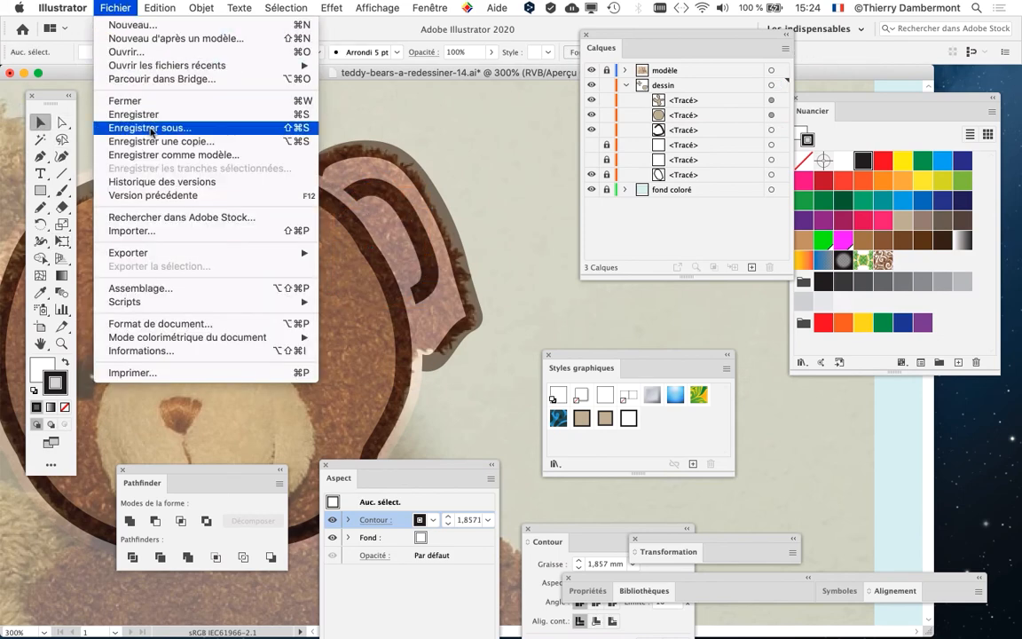
left_click(150, 129)
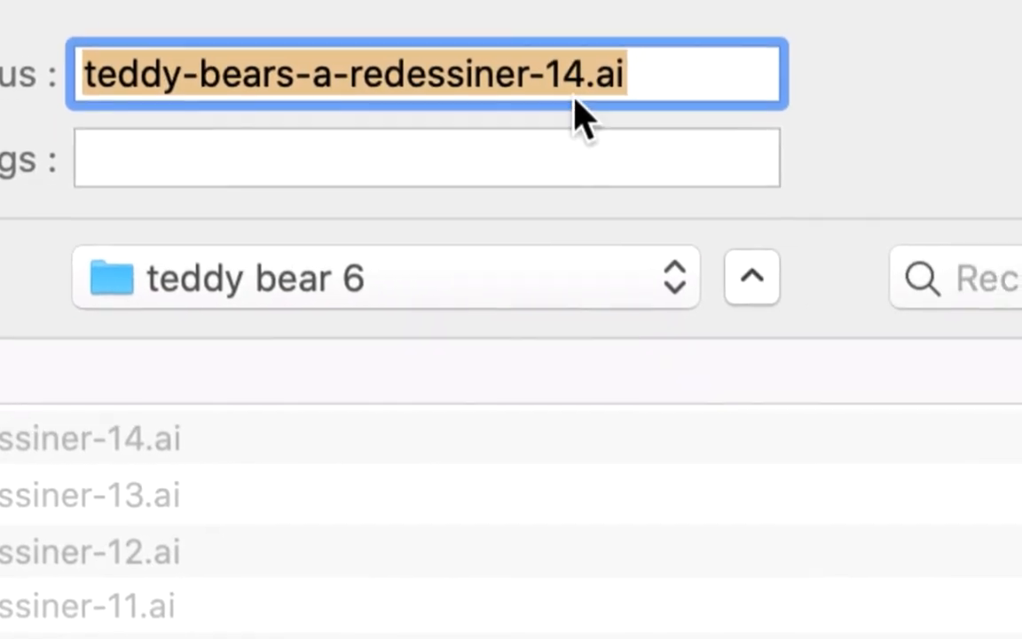
left_click(589, 93)
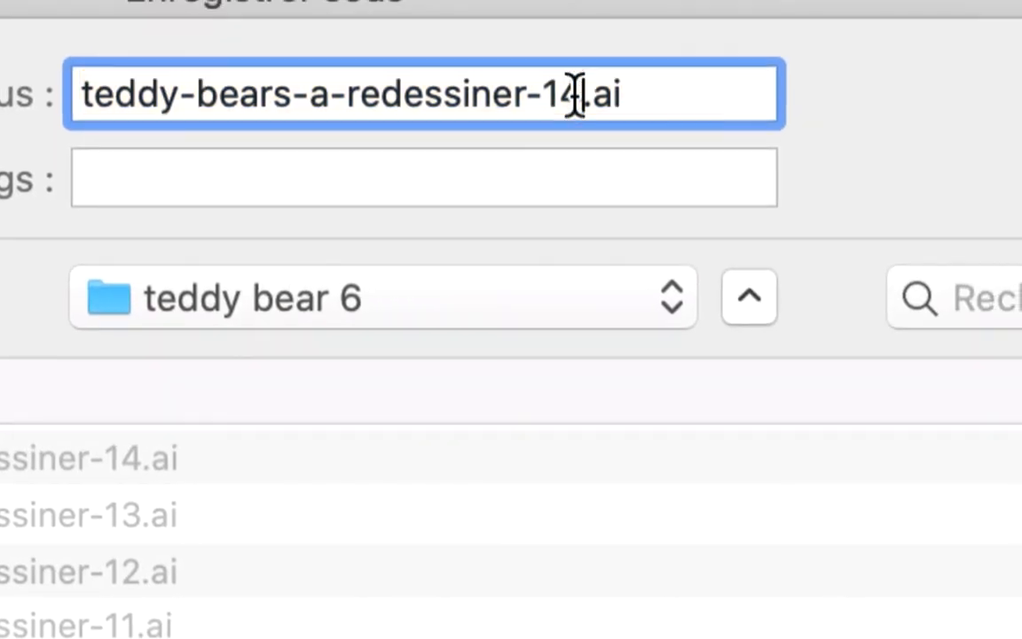
left_click_drag(575, 96, 561, 98)
type("5")
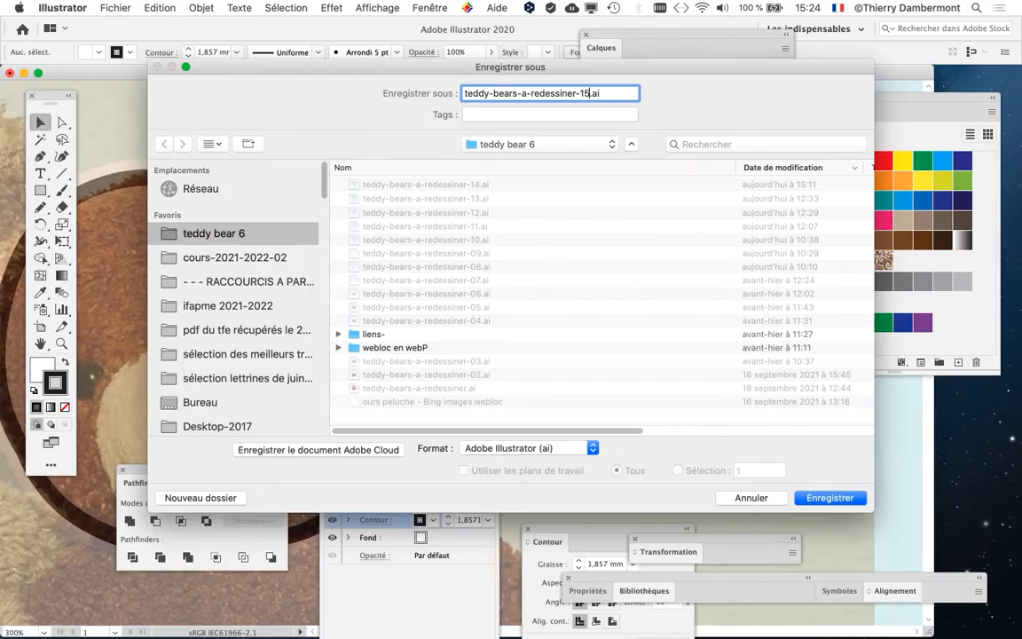
key("Return")
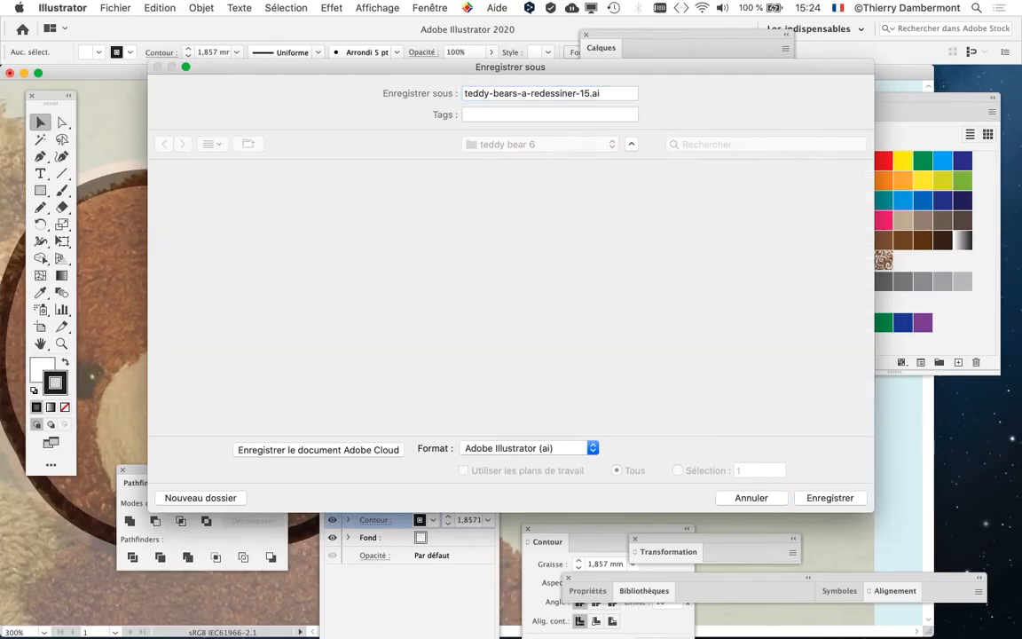
key("Return")
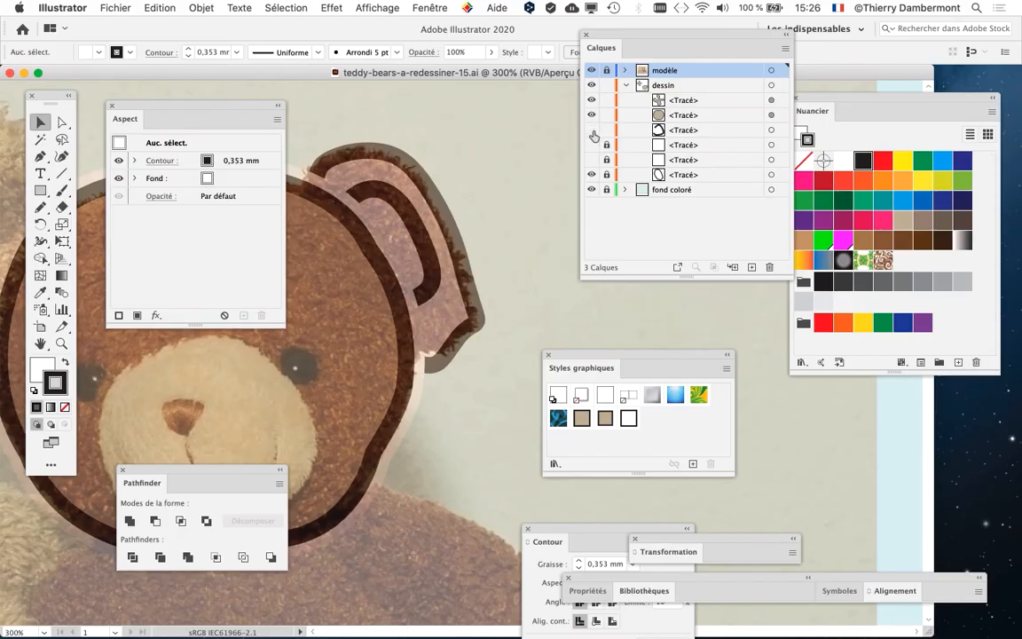
- Hide the inner-ear path in the dessin layer and make the Aspect panel slightly smaller
left_click(594, 130)
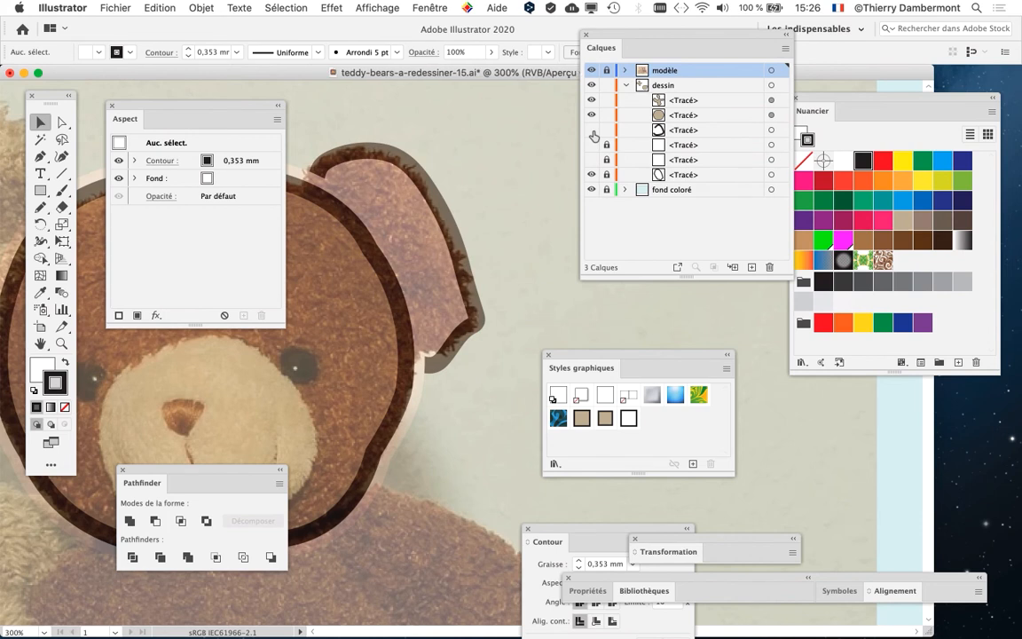
left_click_drag(281, 327, 251, 320)
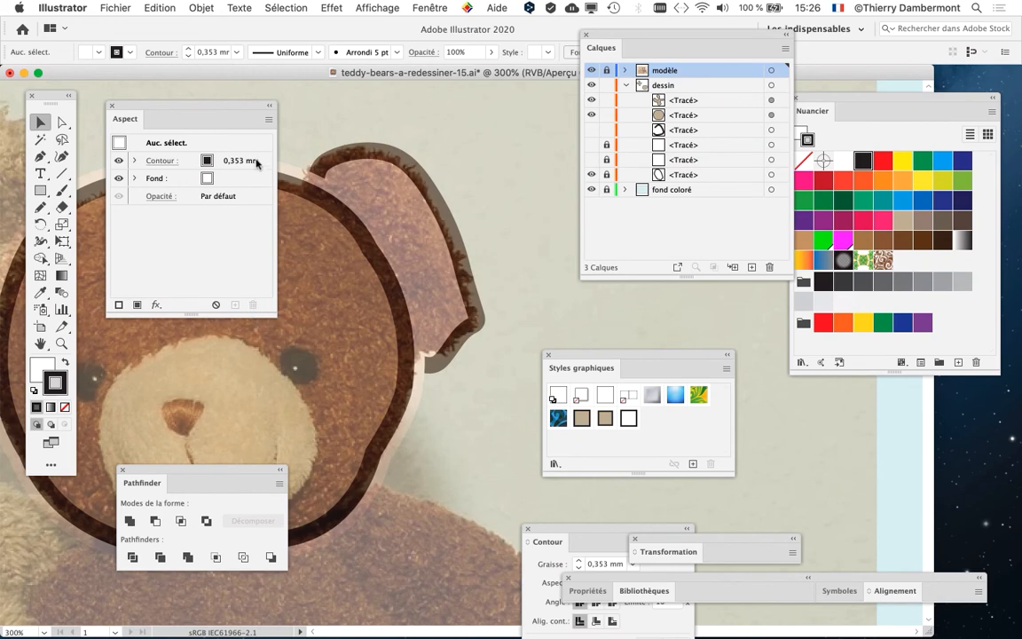
left_click_drag(386, 184, 449, 160)
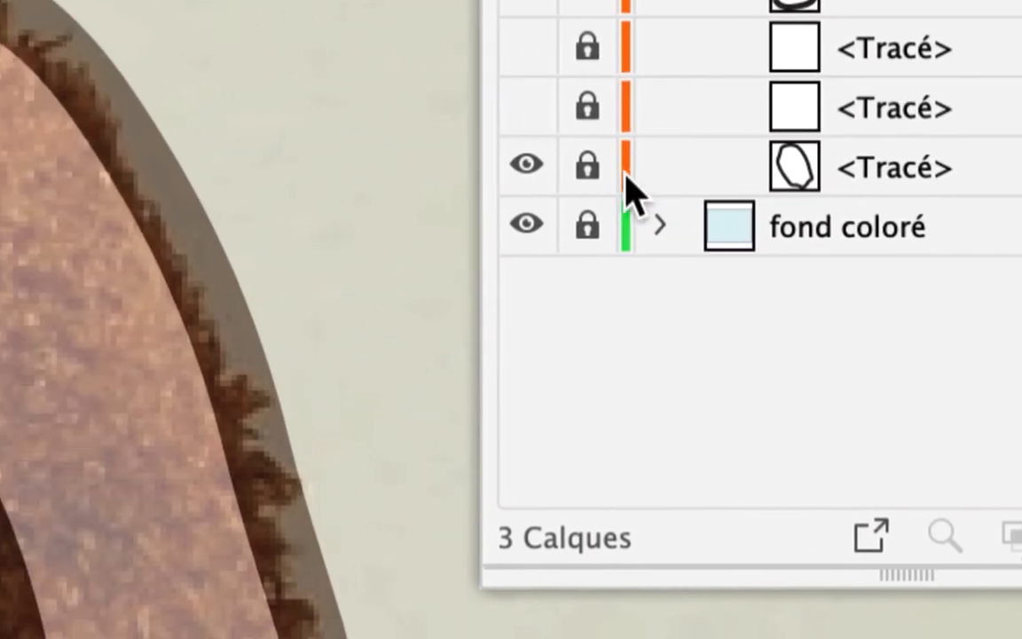
- Unlock the outer ear path, select it on the artboard and reposition the Aspect panel beside it
left_click(606, 176)
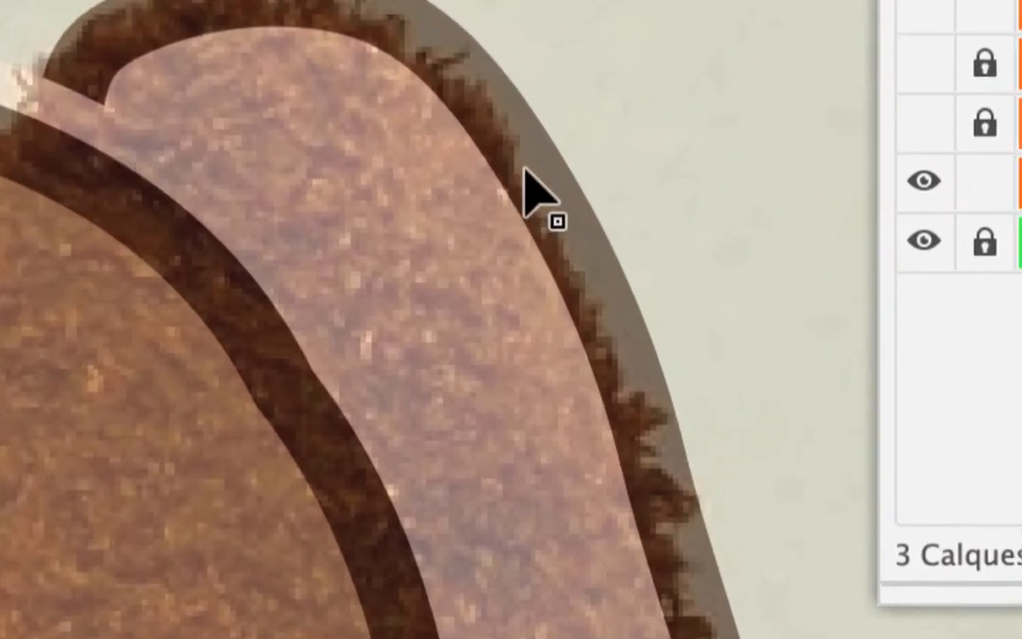
left_click(524, 173)
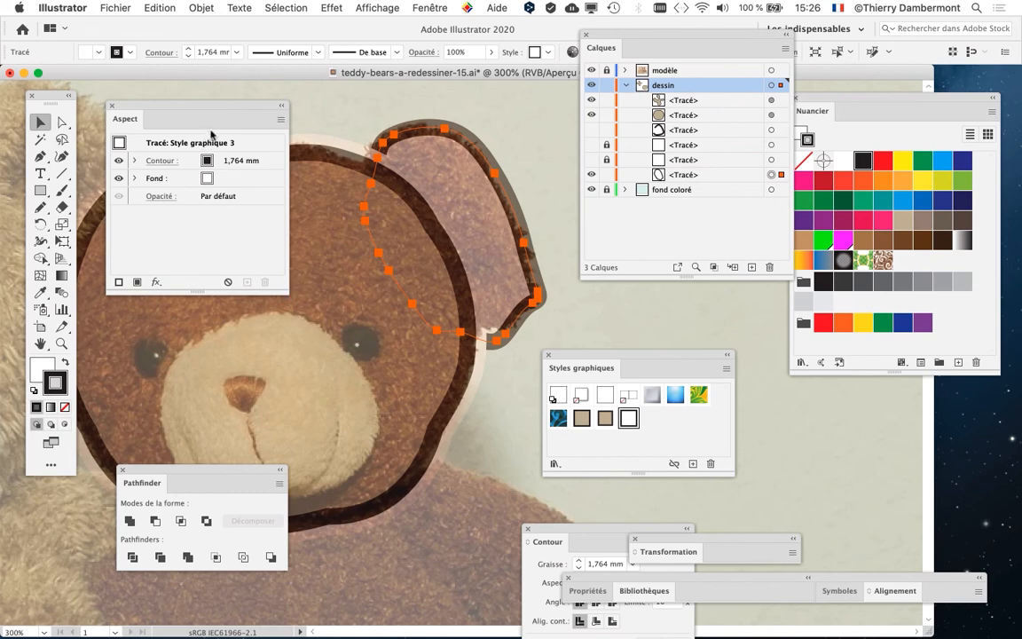
left_click_drag(221, 106, 257, 115)
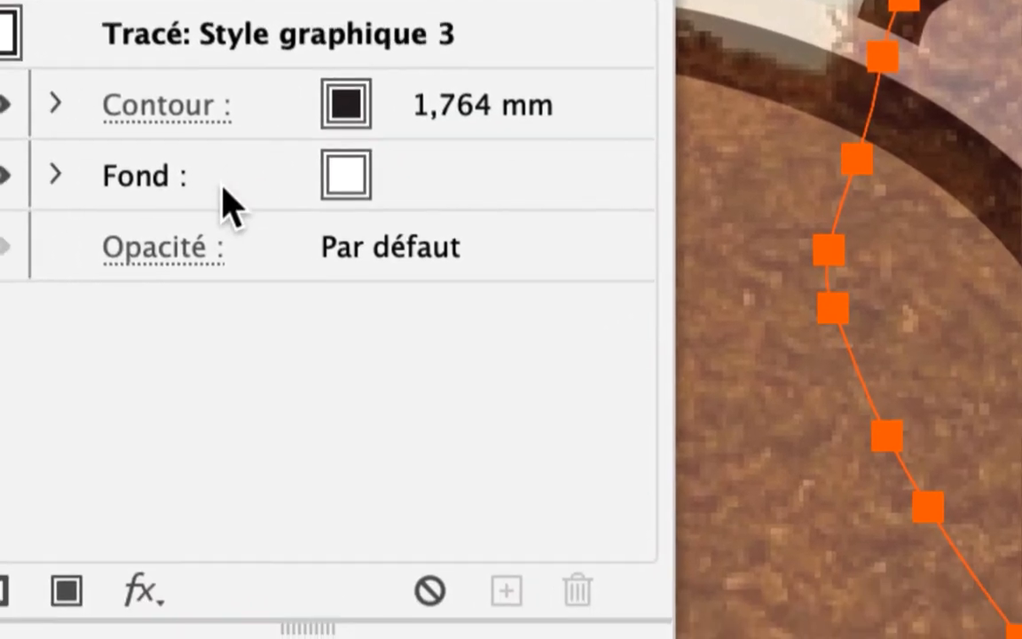
- Duplicate the outer ear path's Contour appearance attribute
left_click(80, 252)
left_click(225, 170)
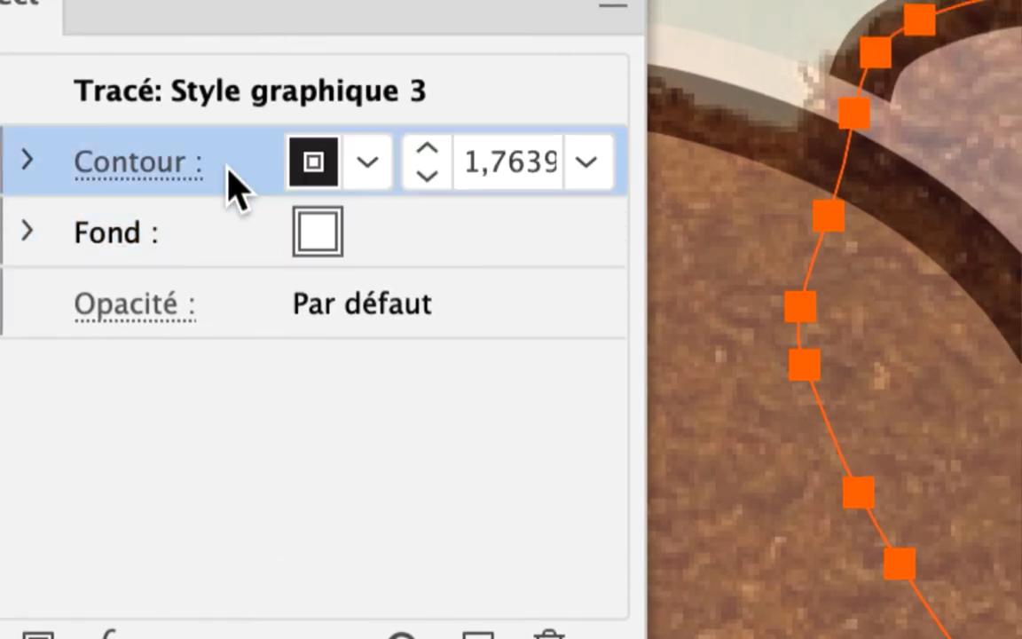
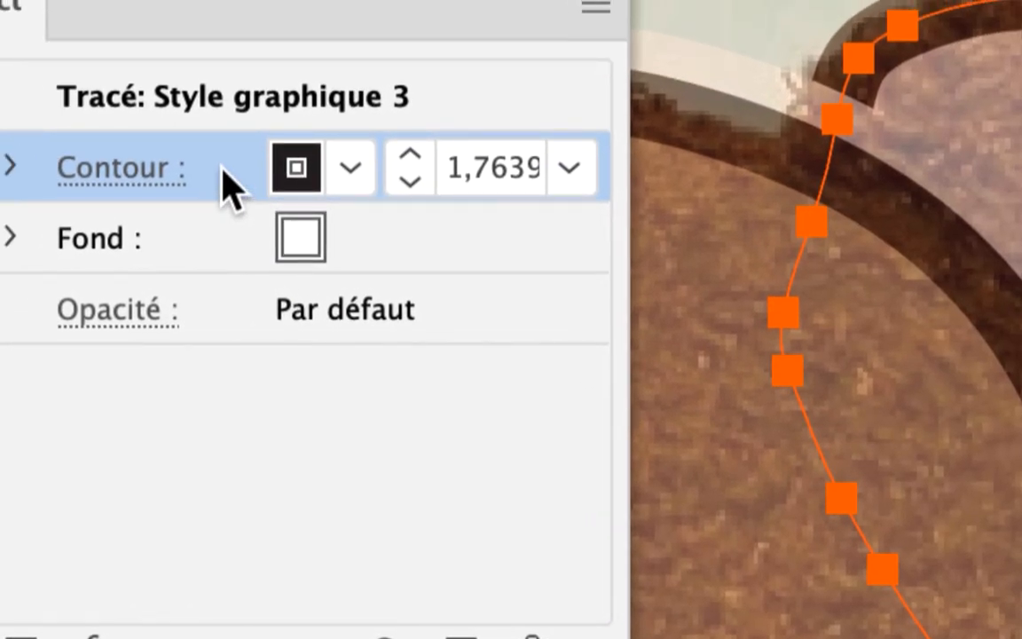
left_click_drag(228, 187, 449, 637)
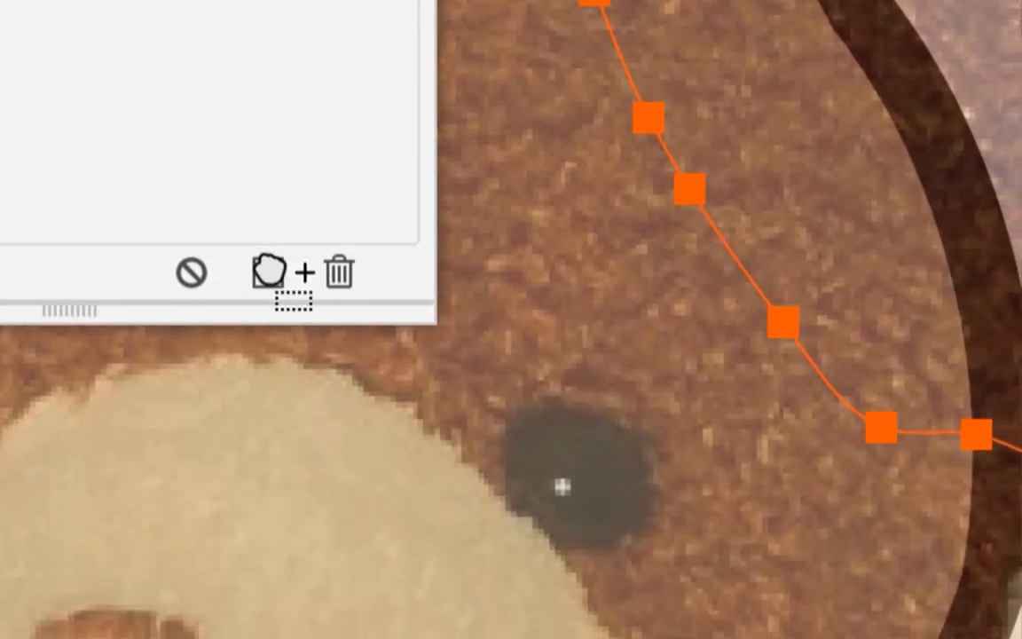
left_click_drag(268, 271, 270, 271)
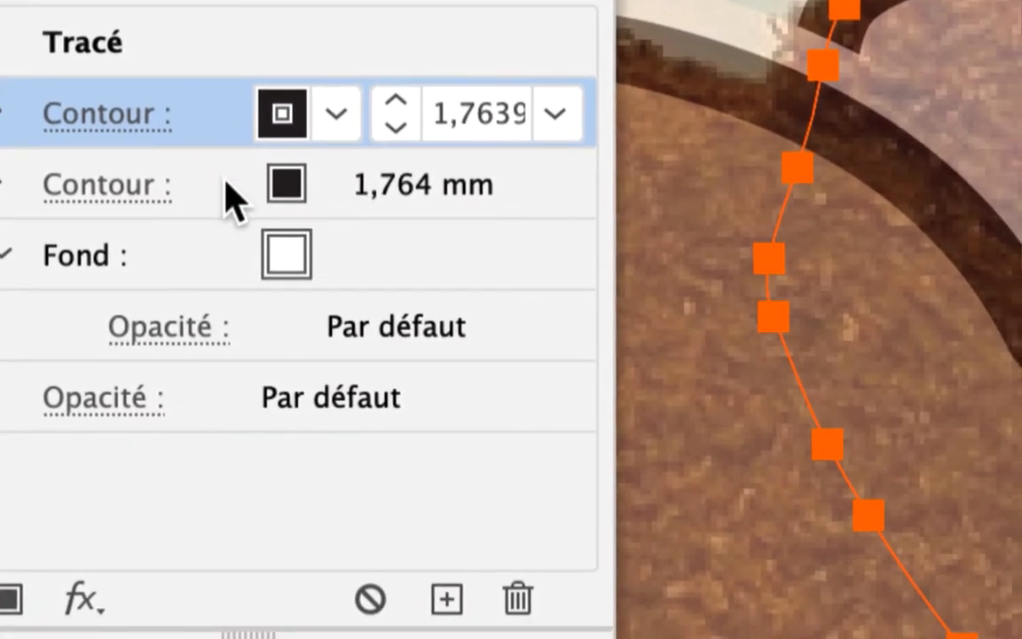
- Select the lower Contour attribute, move it above the other Contour and return it to second place, just above Fond
left_click(227, 186)
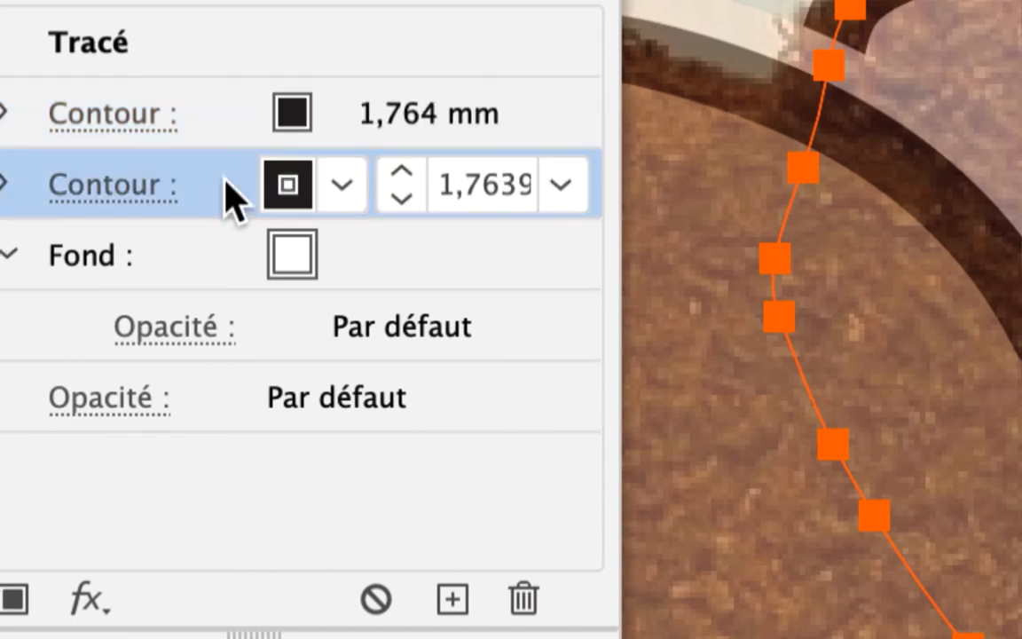
left_click_drag(227, 186, 235, 128)
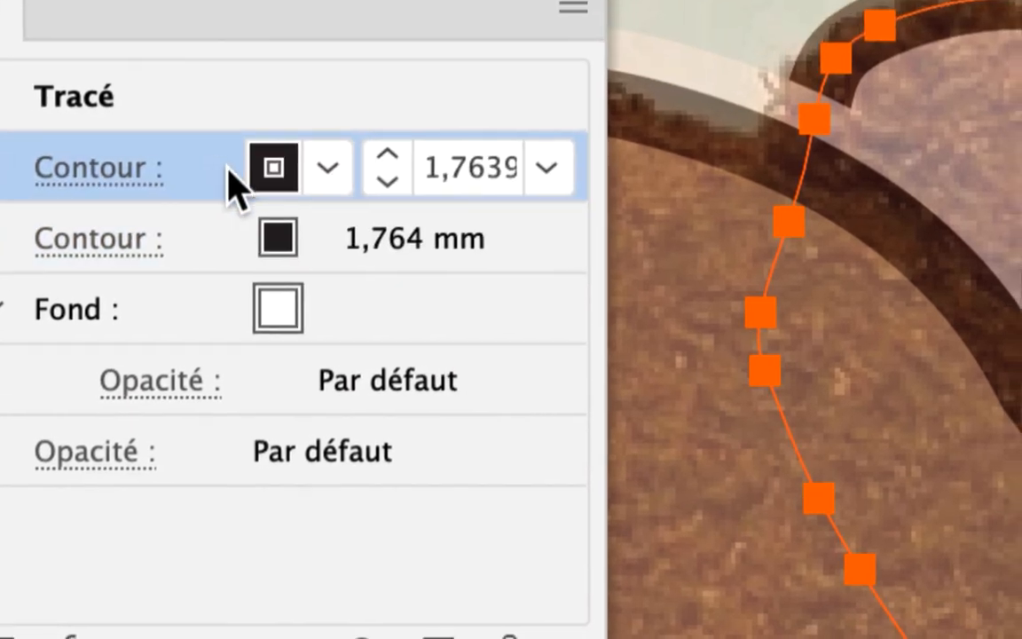
left_click_drag(227, 168, 221, 240)
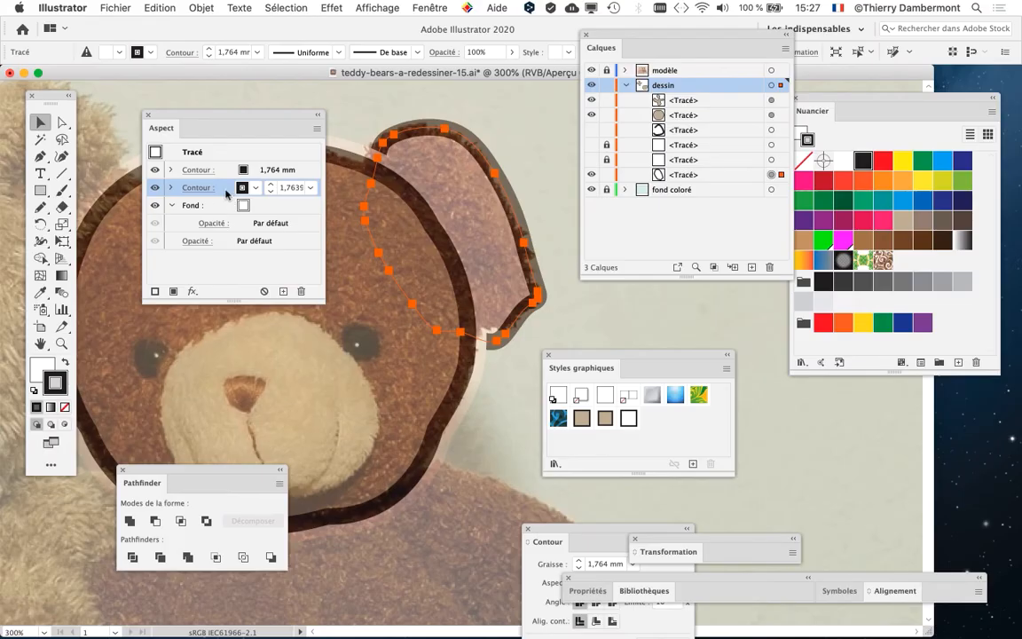
- Apply the Tracé > Décalage effect to the lower Contour with a 3,528 mm offset, Pointe join and limit 4, using the preview
left_click_drag(264, 117, 273, 227)
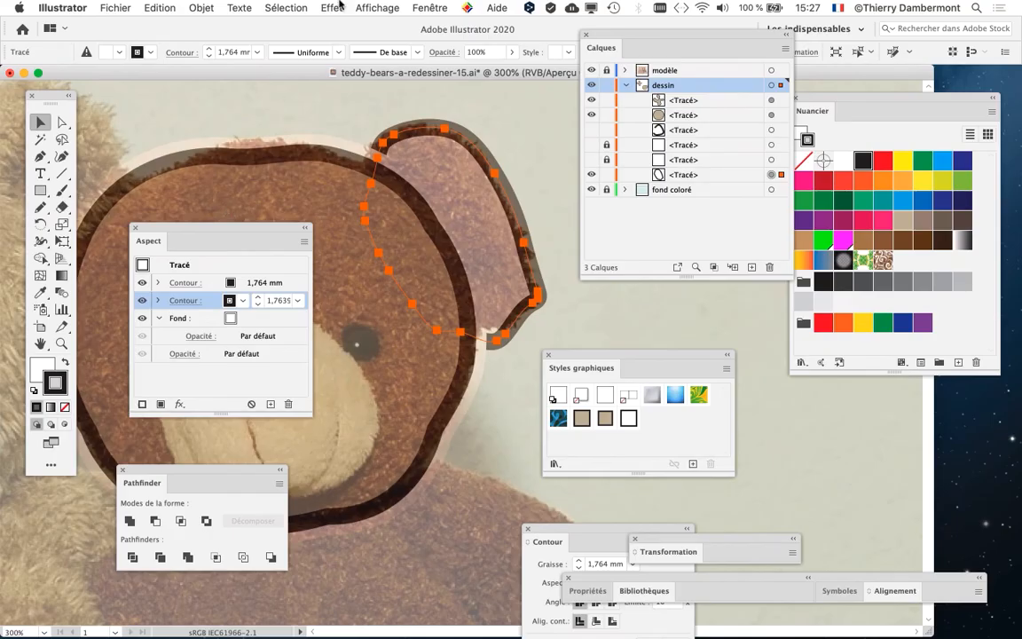
left_click(332, 8)
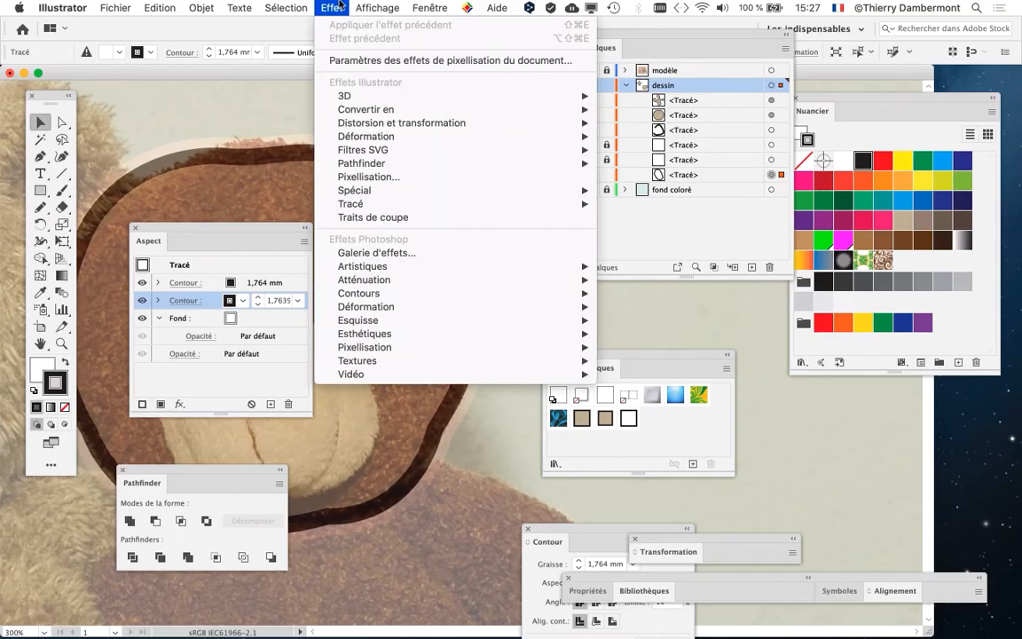
mouse_move(386, 205)
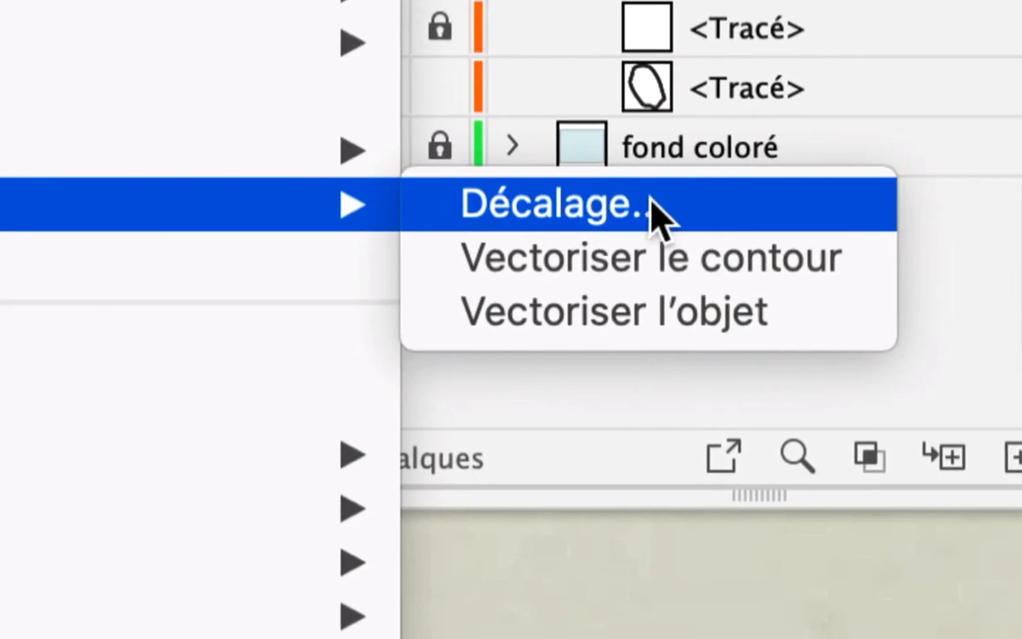
left_click(843, 218)
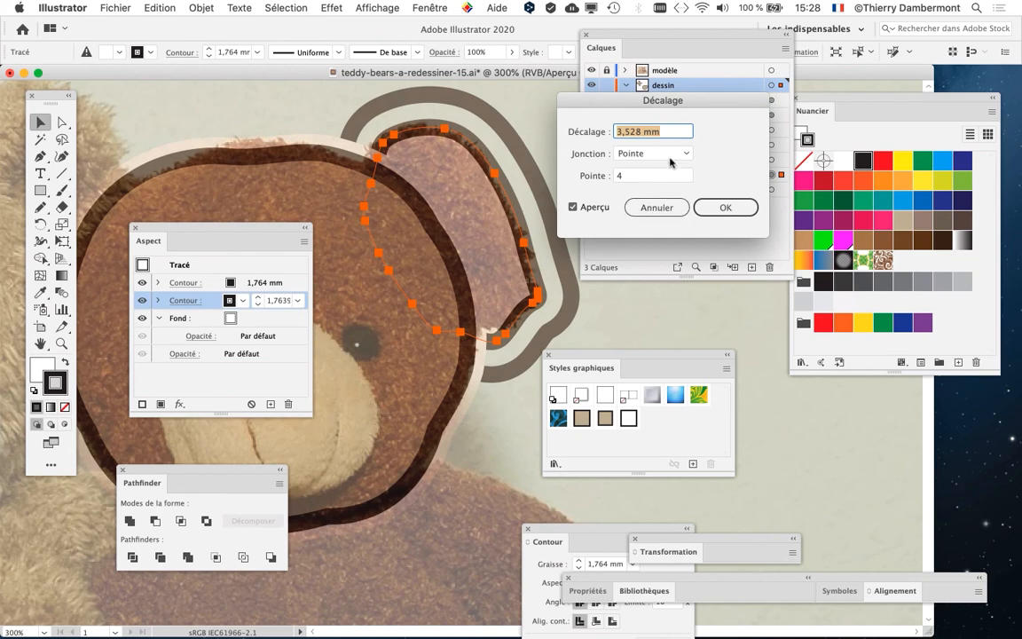
left_click_drag(659, 105, 291, 65)
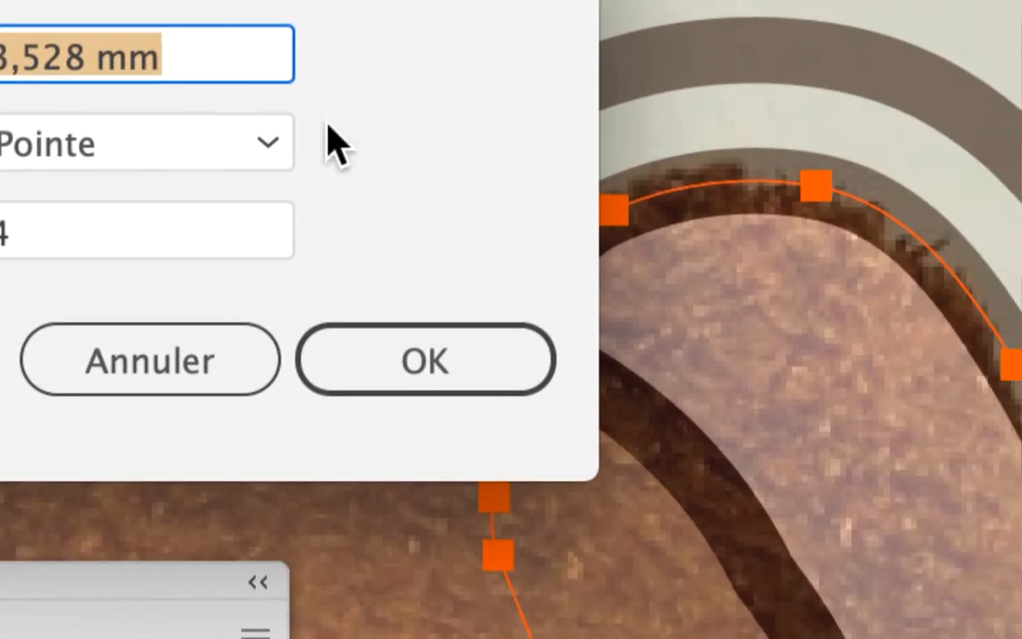
left_click(348, 187)
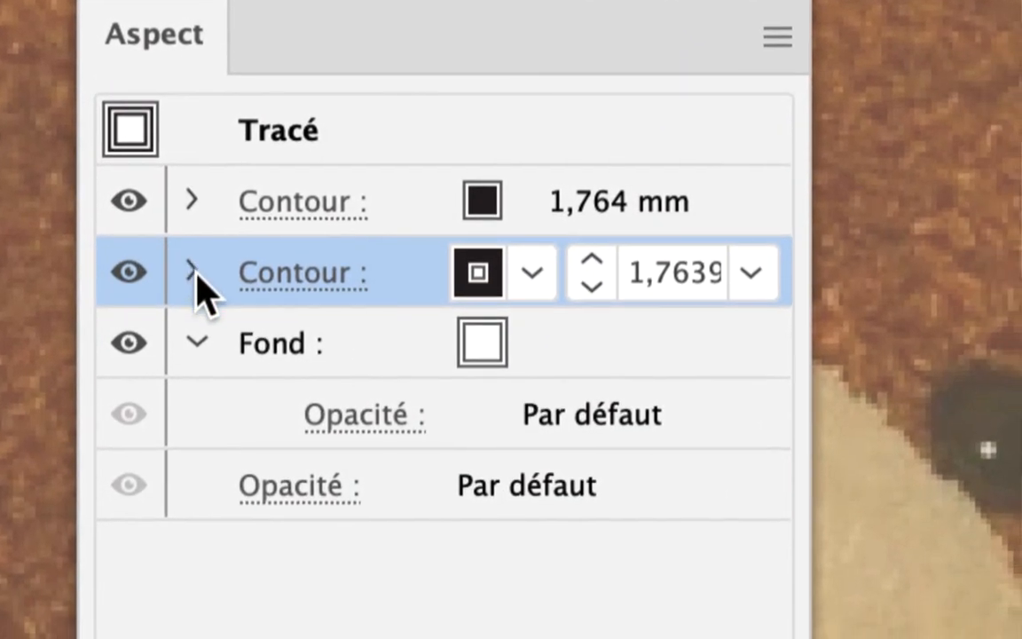
- Reopen the Décalage effect of the lower Contour, try a -3,528 mm offset and set it to -2 mm
left_click(192, 273)
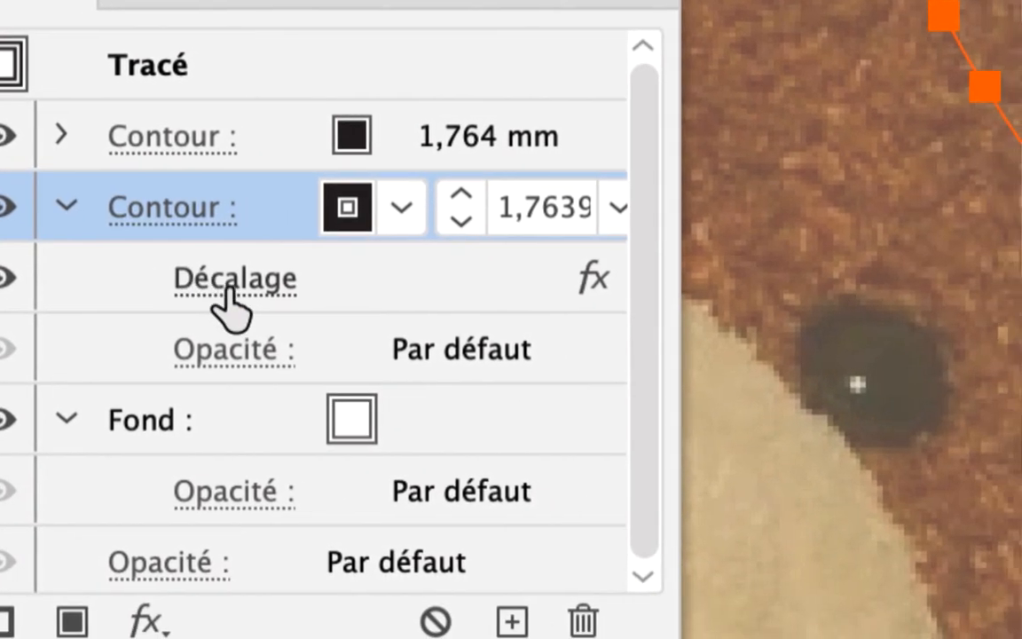
left_click(231, 293)
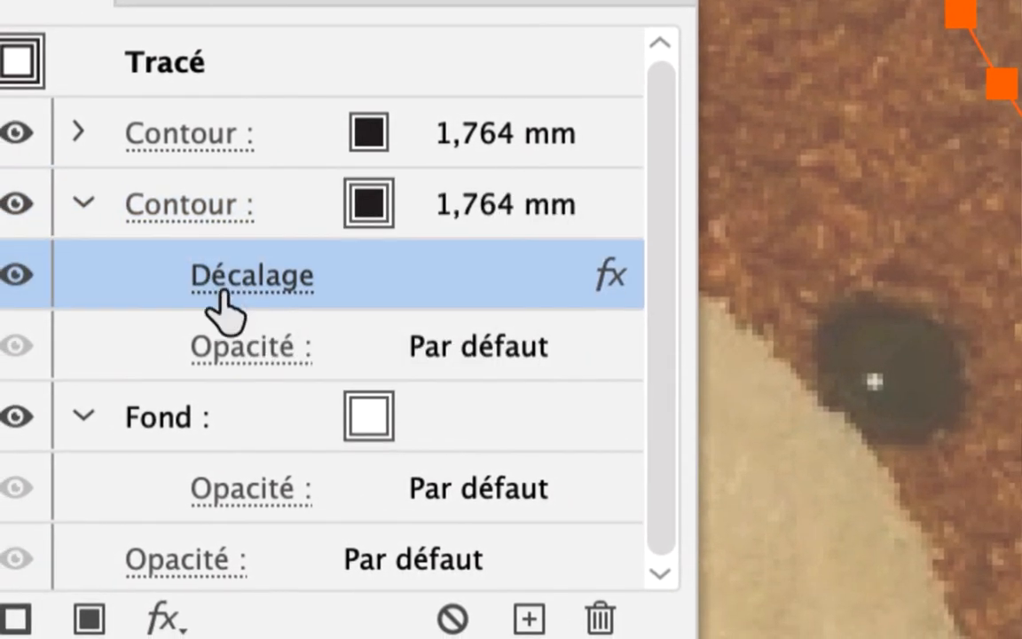
left_click(231, 288)
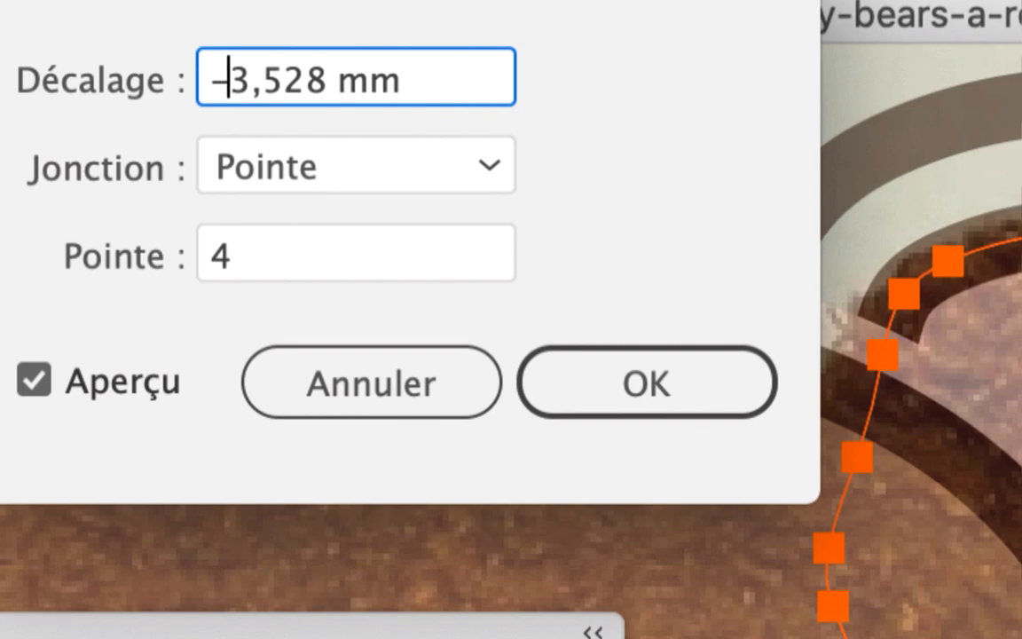
key("Tab")
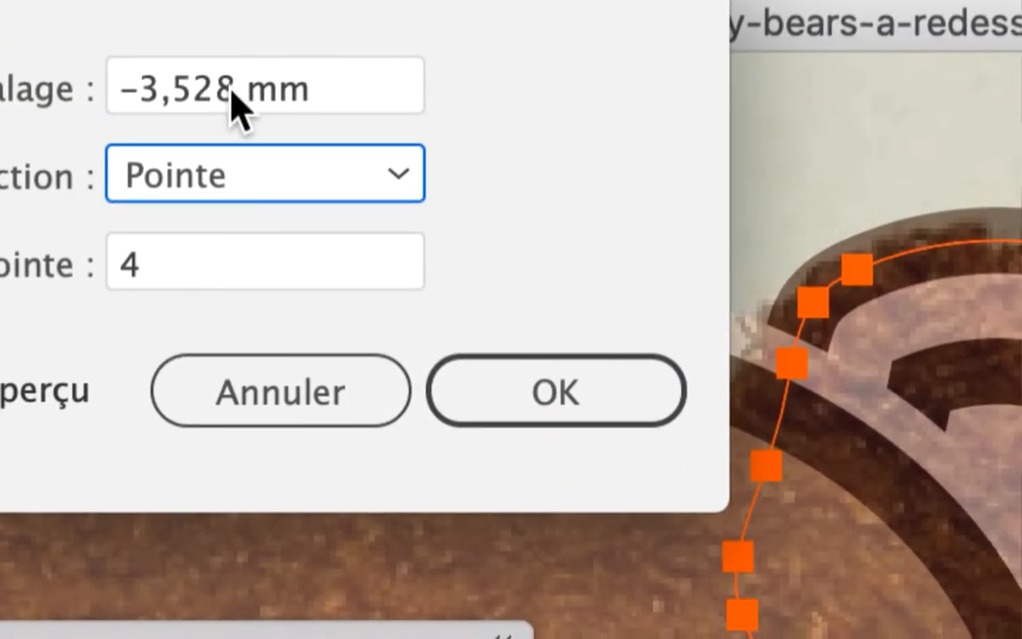
left_click_drag(232, 89, 138, 90)
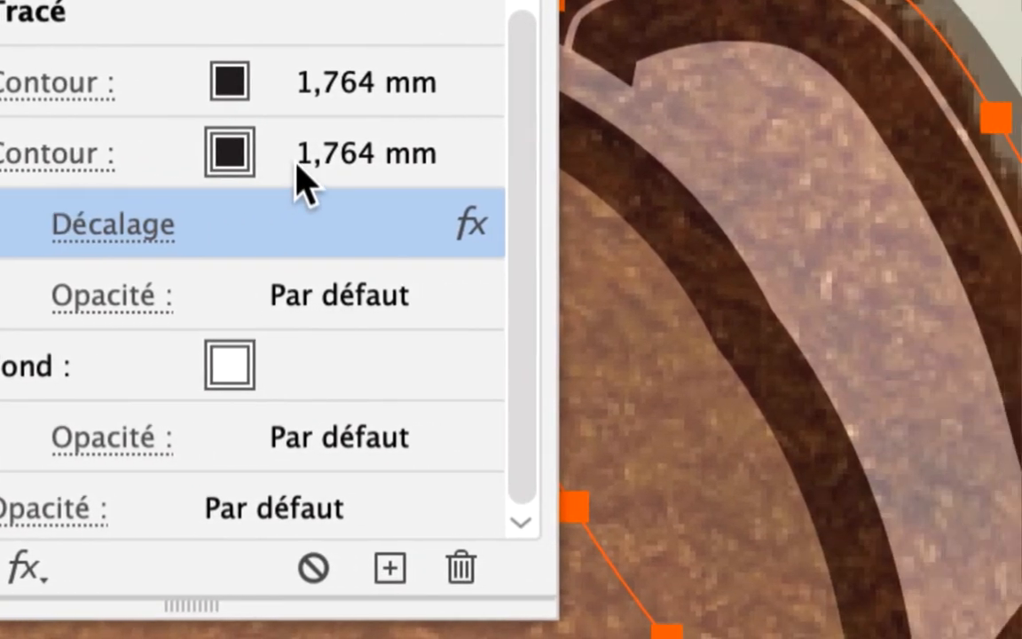
- Set the lower Contour's thickness to 1 mm and adjust its Décalage effect so the line sits further inside the ear
left_click(402, 167)
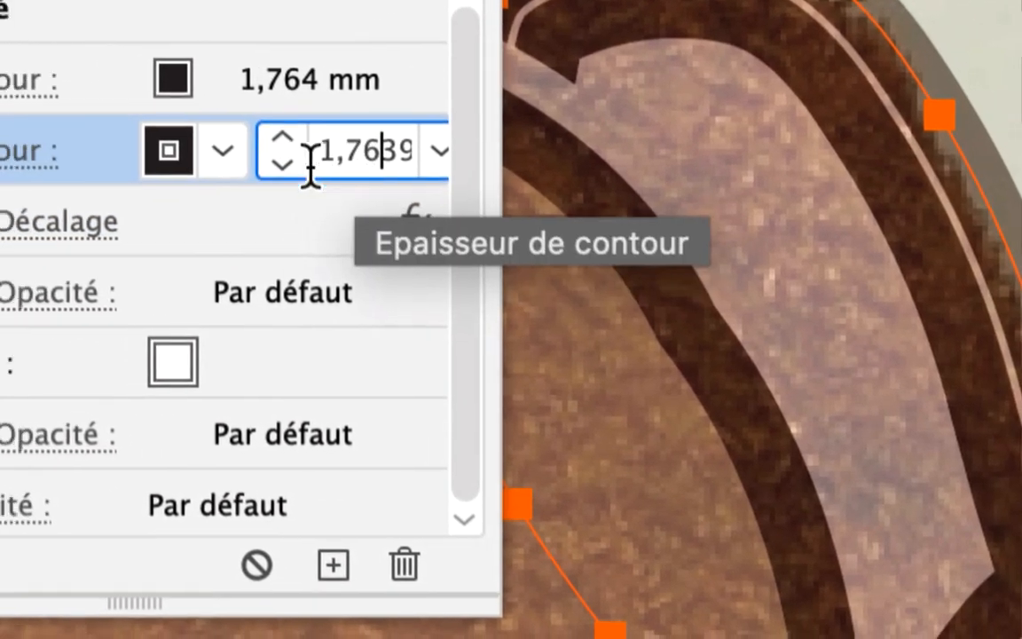
left_click(231, 172)
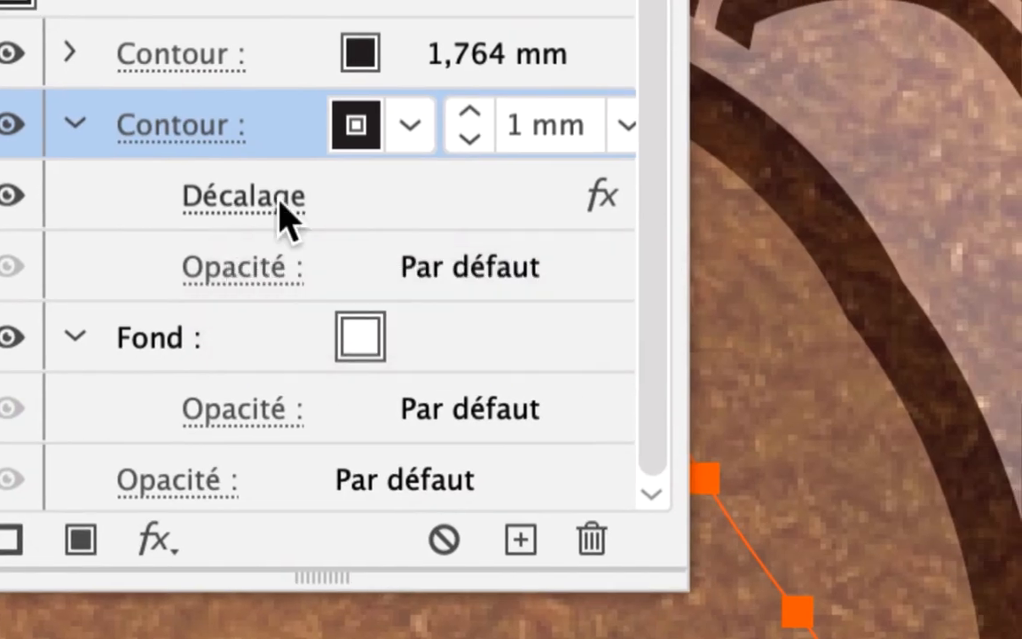
left_click(273, 200)
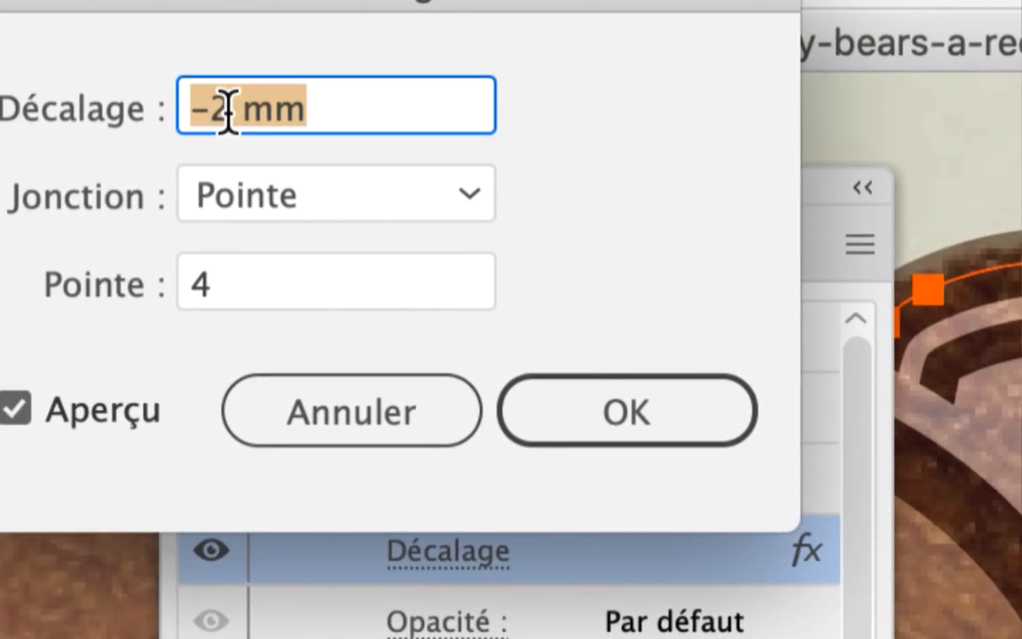
left_click(228, 106)
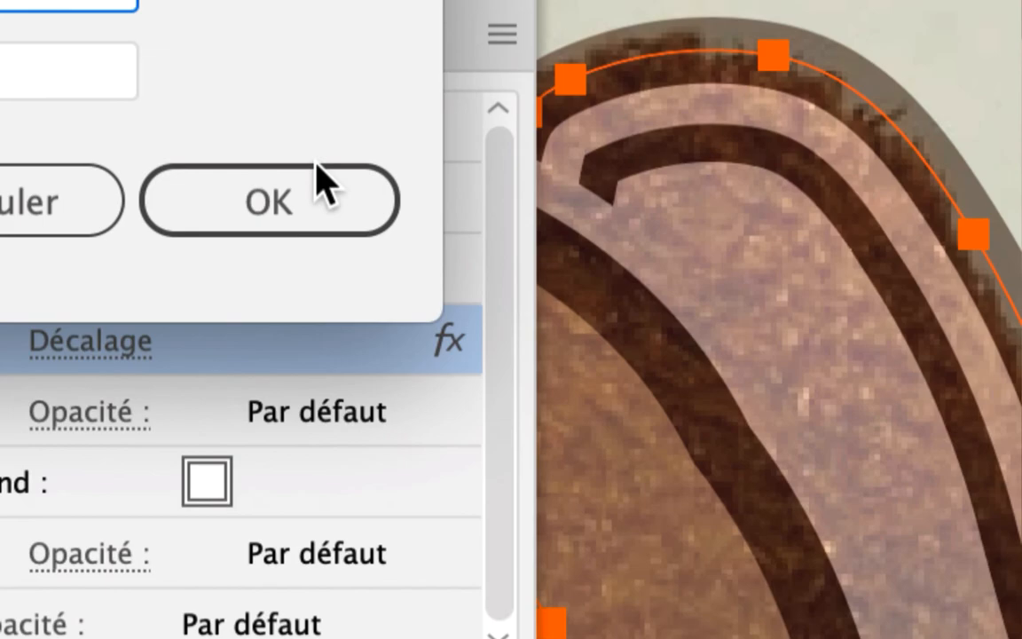
left_click(321, 182)
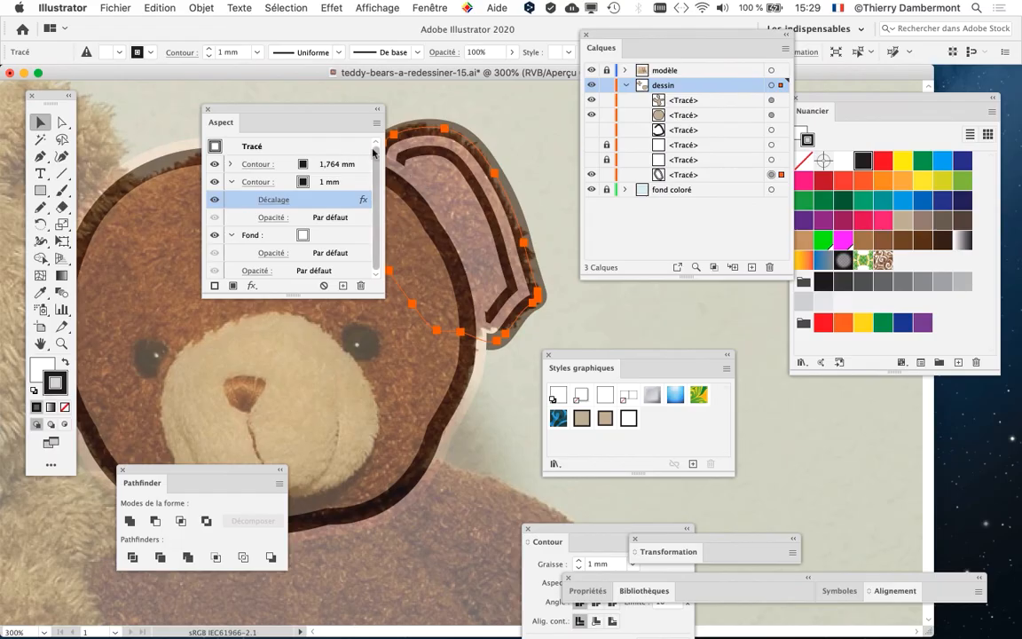
- Redraw the ear's outer edge several times with the Pencil tool, from a wavy to a pointed and finally a squarish outline
left_click_drag(287, 109, 187, 113)
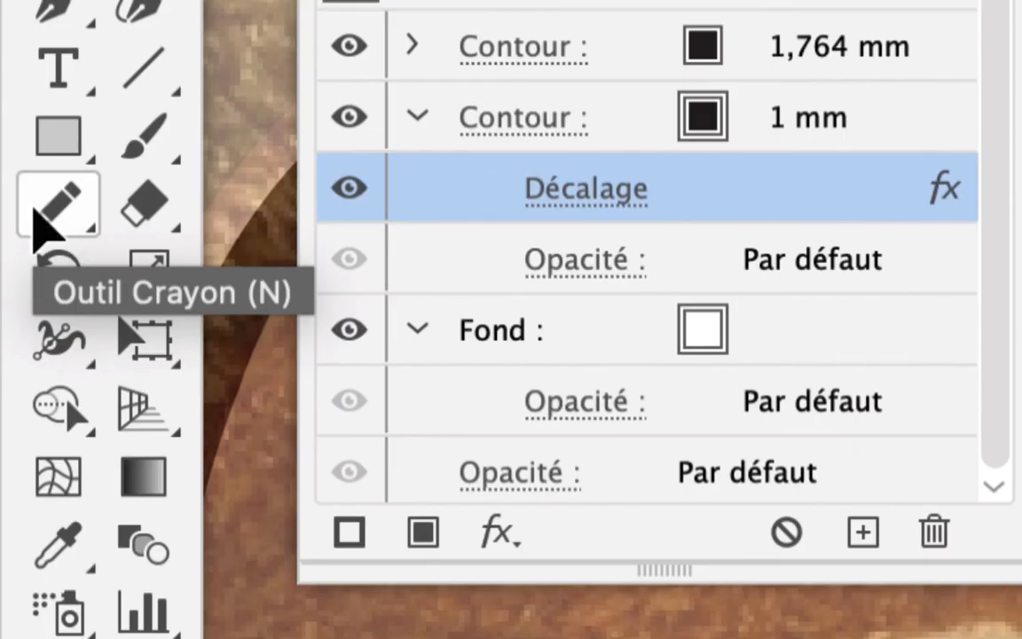
left_click(40, 208)
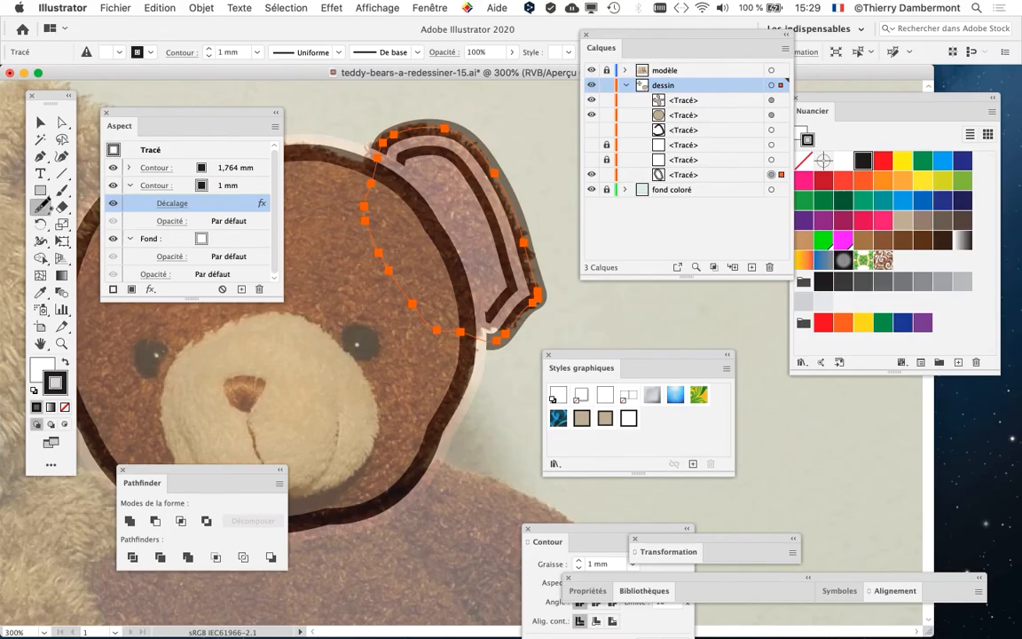
left_click_drag(186, 116, 168, 99)
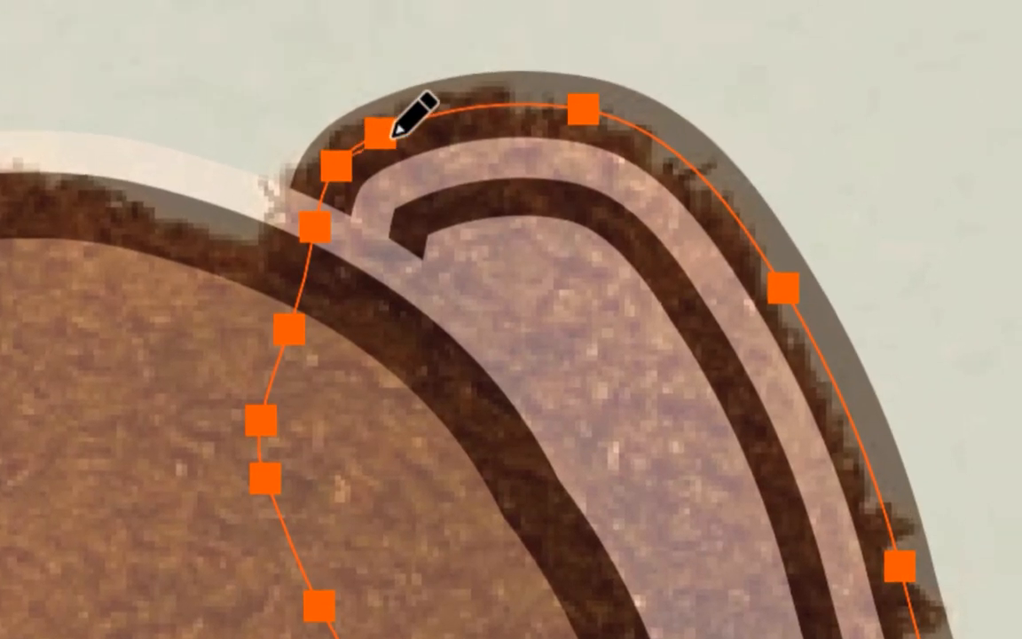
mouse_move(393, 136)
left_mouse_down()
mouse_move(763, 96)
mouse_move(879, 318)
mouse_move(833, 517)
left_mouse_up()
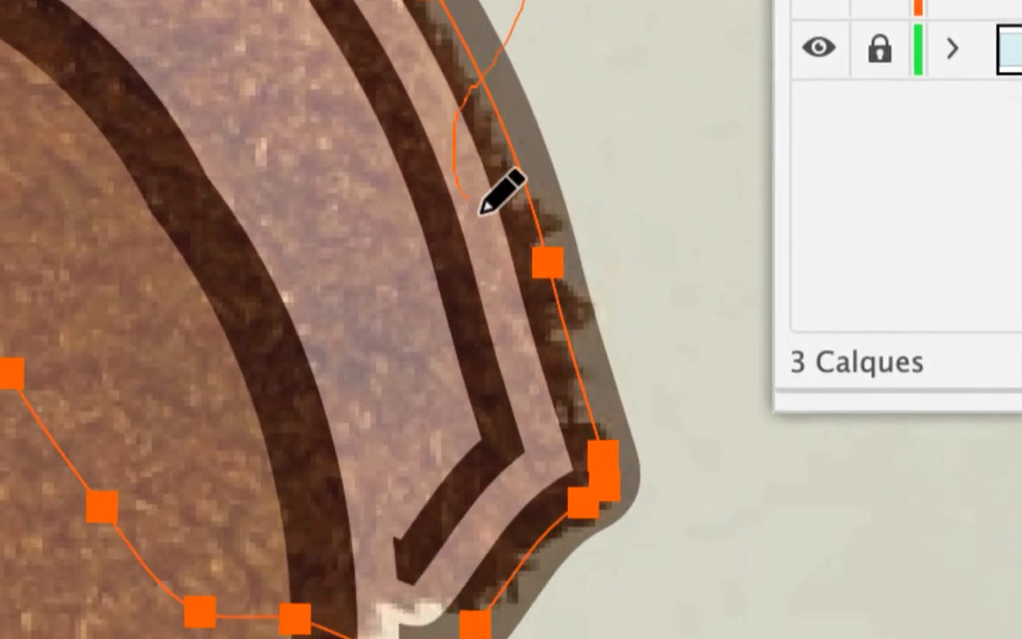
mouse_move(480, 206)
left_mouse_down()
mouse_move(500, 226)
mouse_move(505, 252)
mouse_move(495, 277)
mouse_move(450, 295)
left_mouse_up()
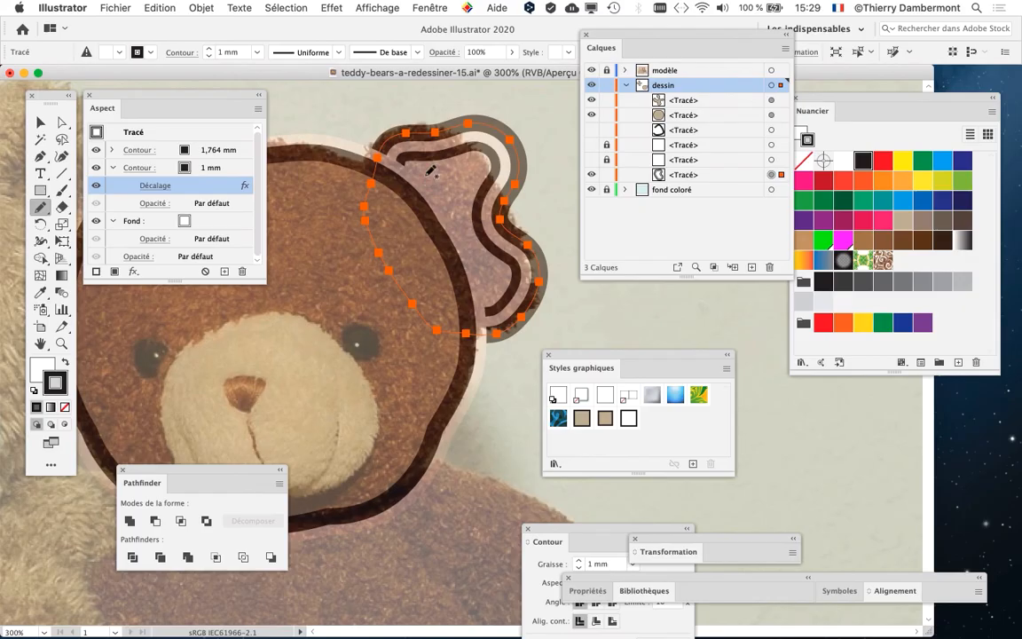
left_click_drag(211, 151, 646, 42)
mouse_move(486, 140)
left_mouse_down()
mouse_move(524, 235)
mouse_move(533, 306)
left_mouse_up()
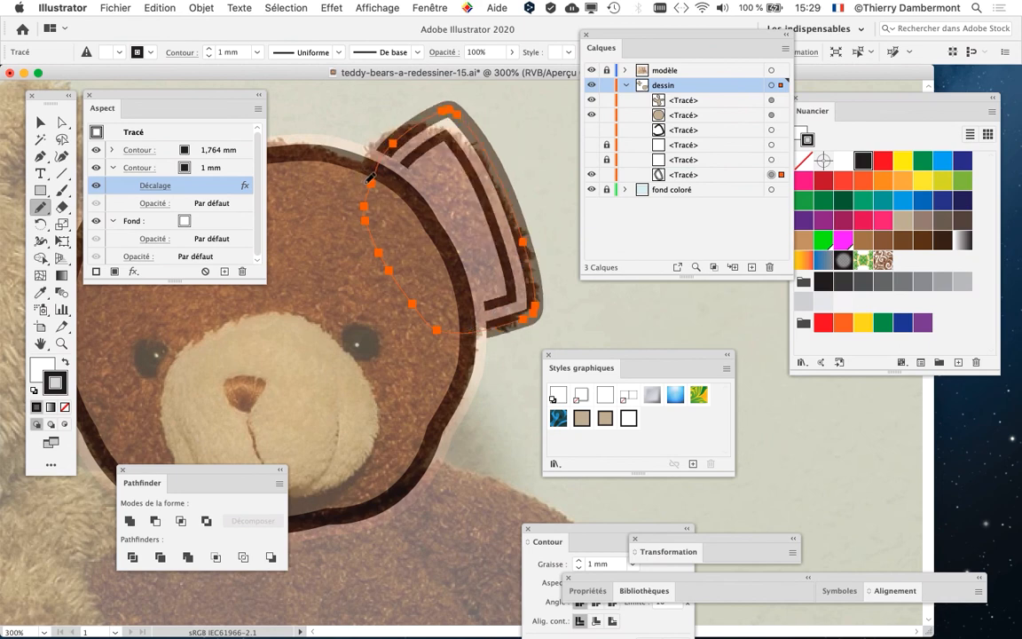
mouse_move(371, 177)
left_mouse_down()
mouse_move(504, 149)
mouse_move(542, 256)
mouse_move(535, 293)
mouse_move(468, 321)
left_mouse_up()
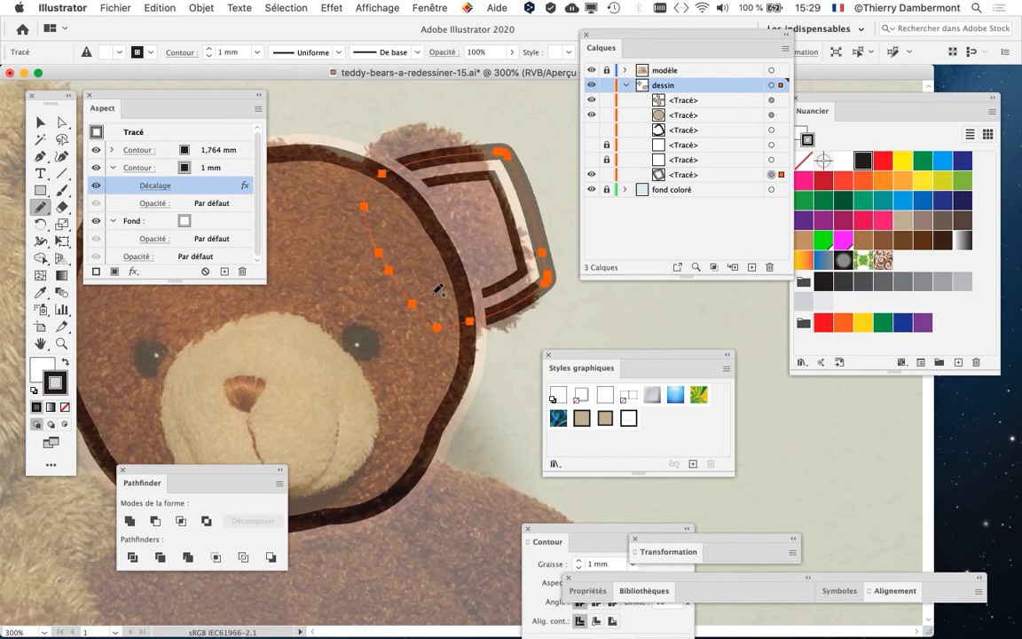
- Hide the modèle and fond coloré layers and deselect the ear path
scroll(520, 280, "up", 1)
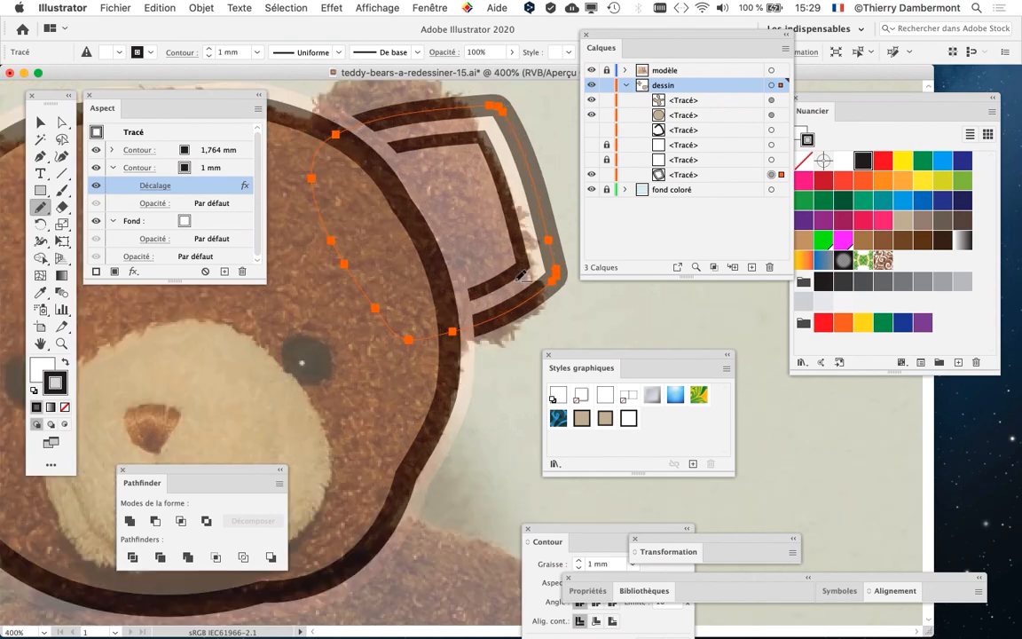
scroll(522, 277, "down", 2)
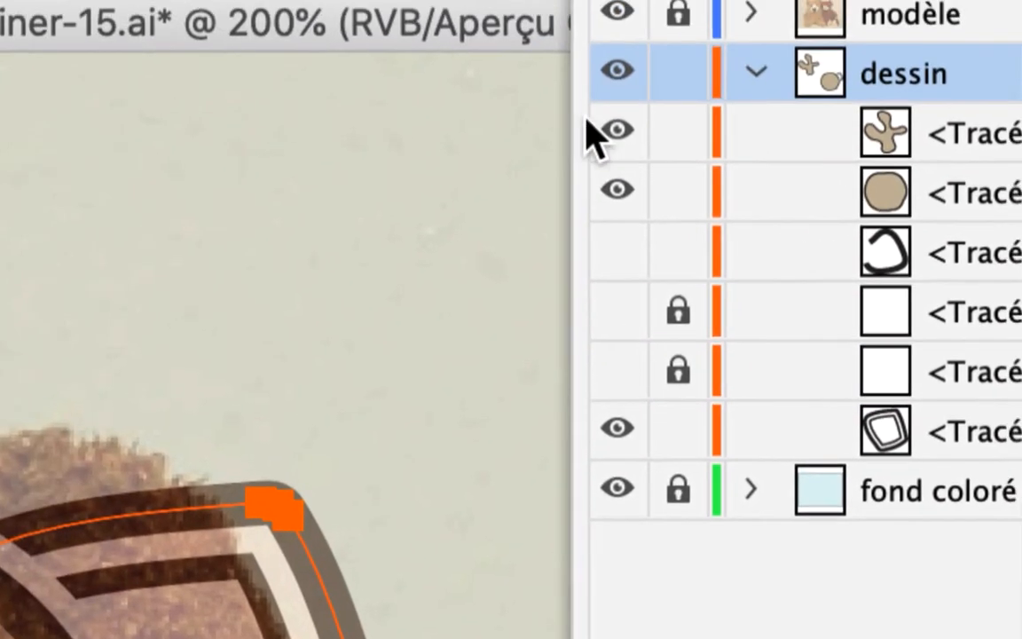
left_click(617, 11)
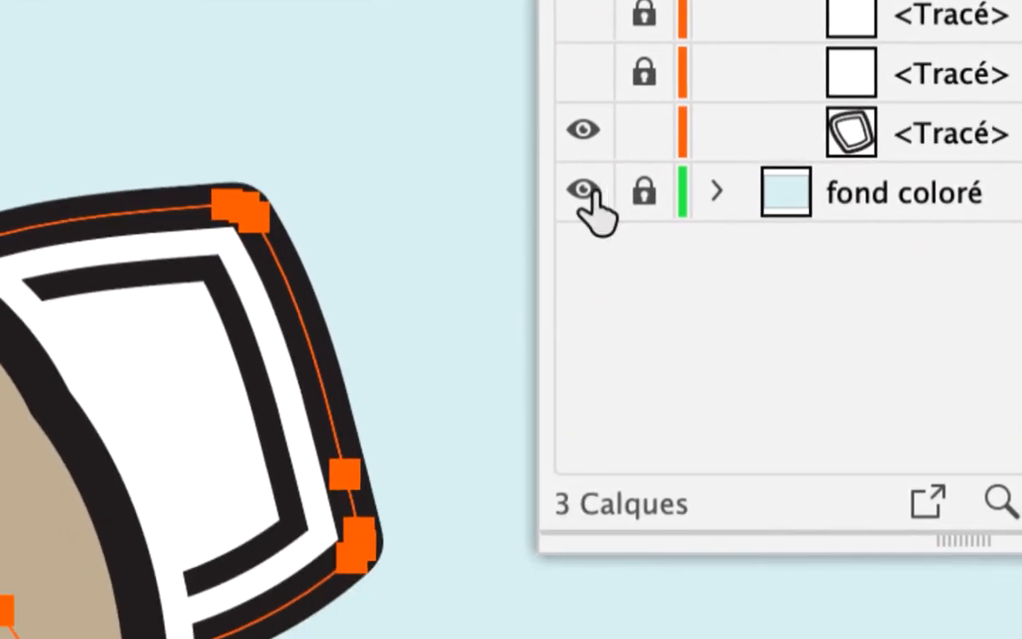
left_click(577, 343)
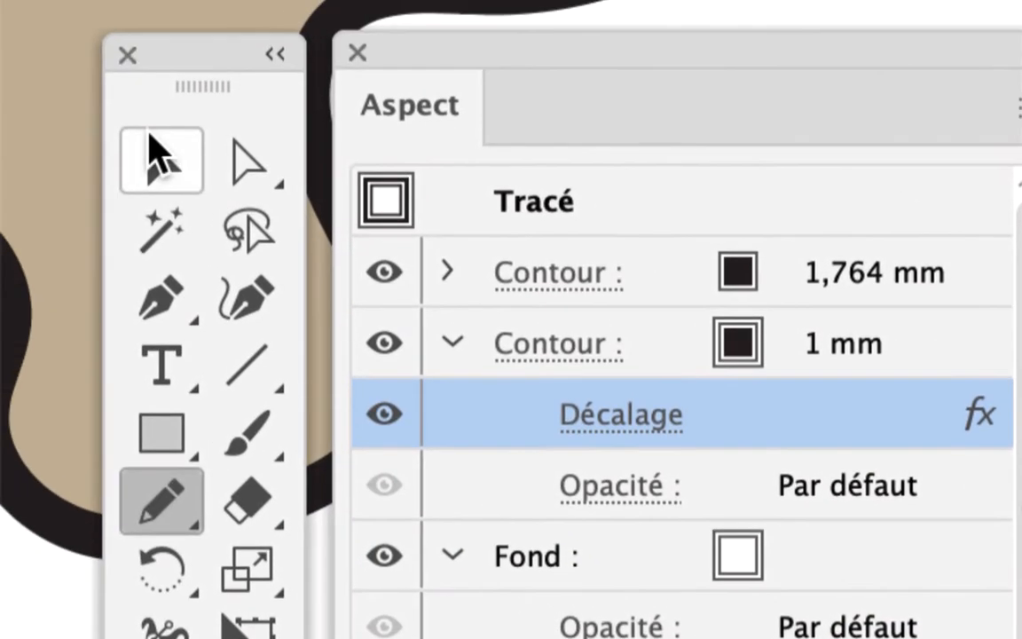
left_click(141, 155)
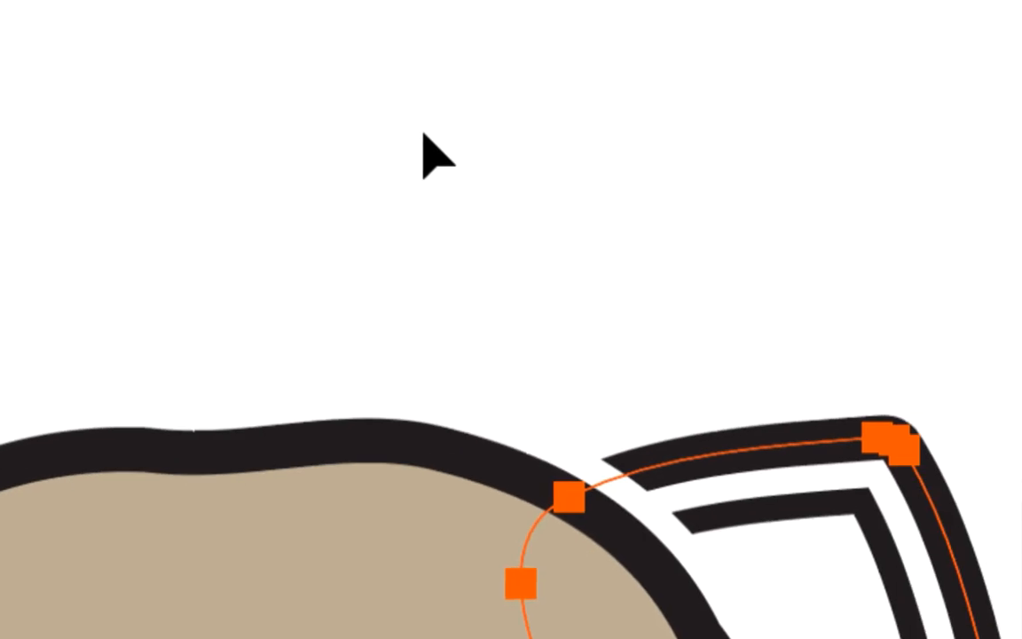
left_click(424, 155)
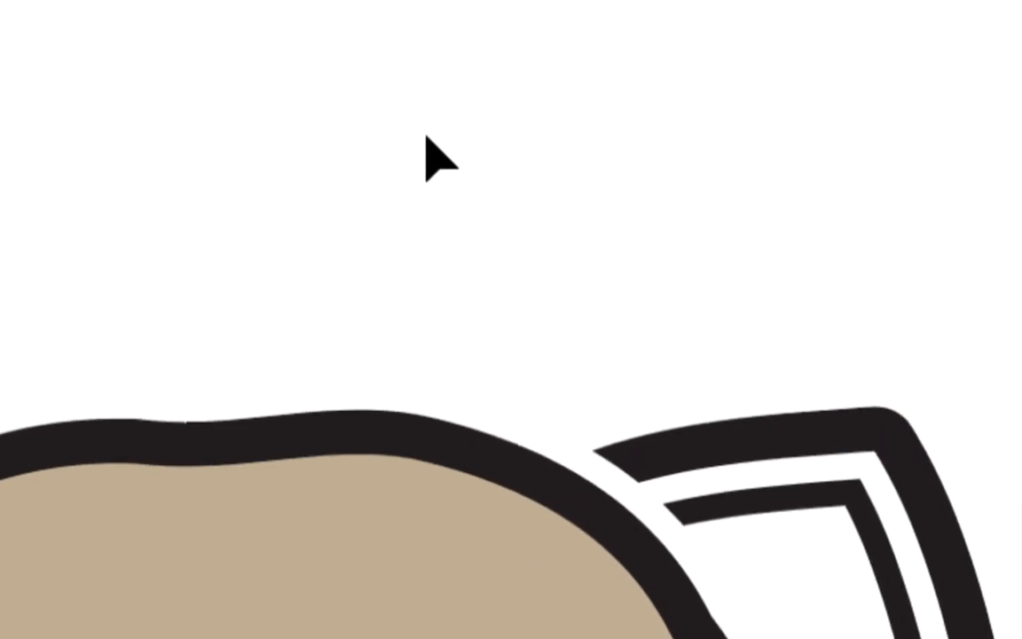